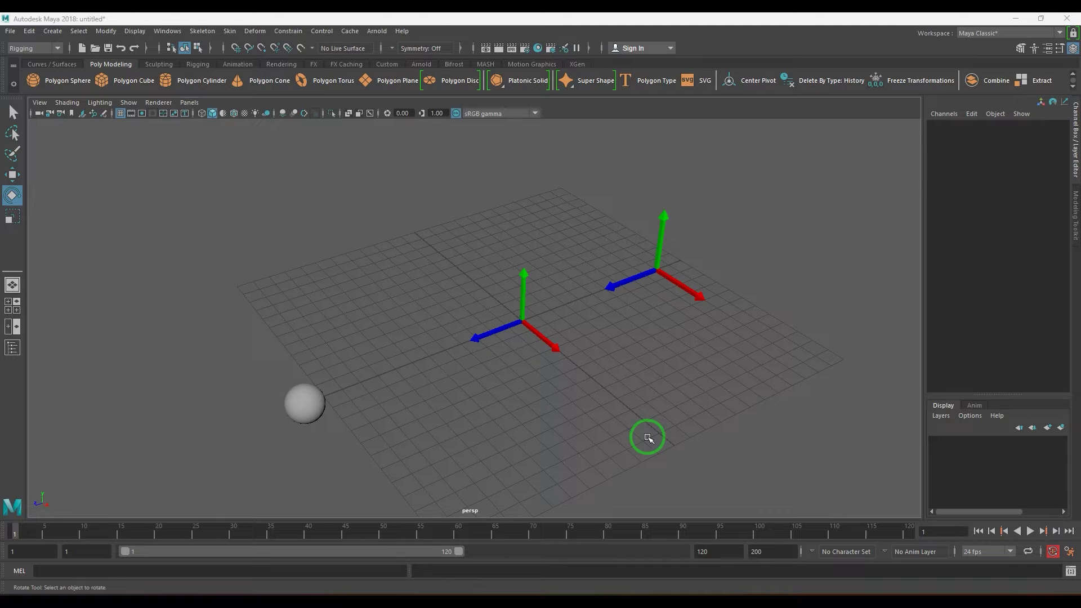
Step: Rotate the sphere about 38.6 degrees around its X axis and display its tilted move axes
{"action": "left_click_drag", "start_coordinate": [260, 340], "coordinate": [349, 465]}
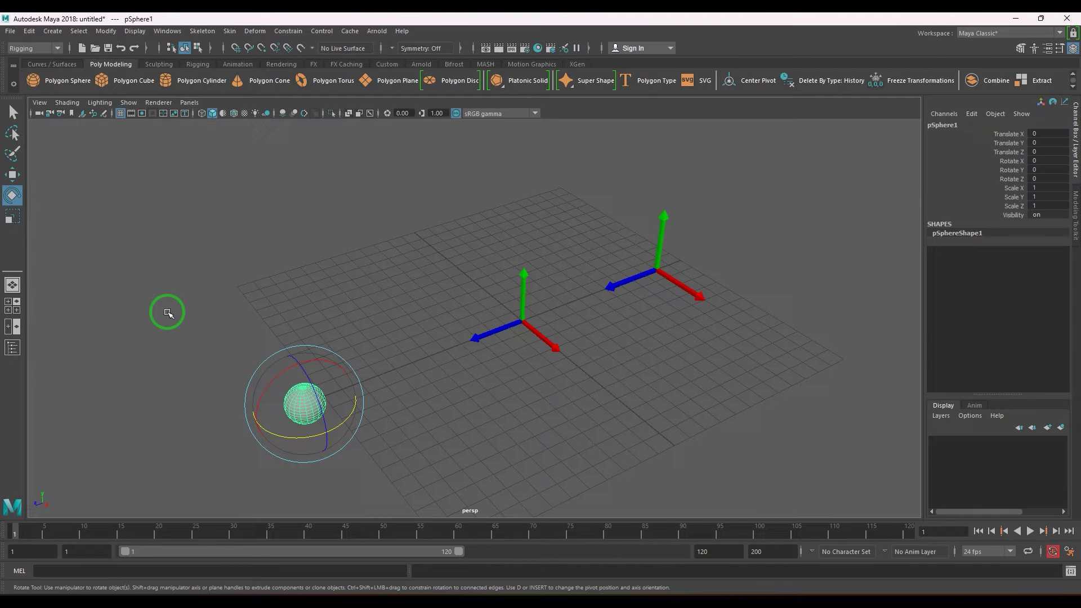
{"action": "middle_click_drag", "start_coordinate": [411, 382], "coordinate": [420, 357], "text": "alt"}
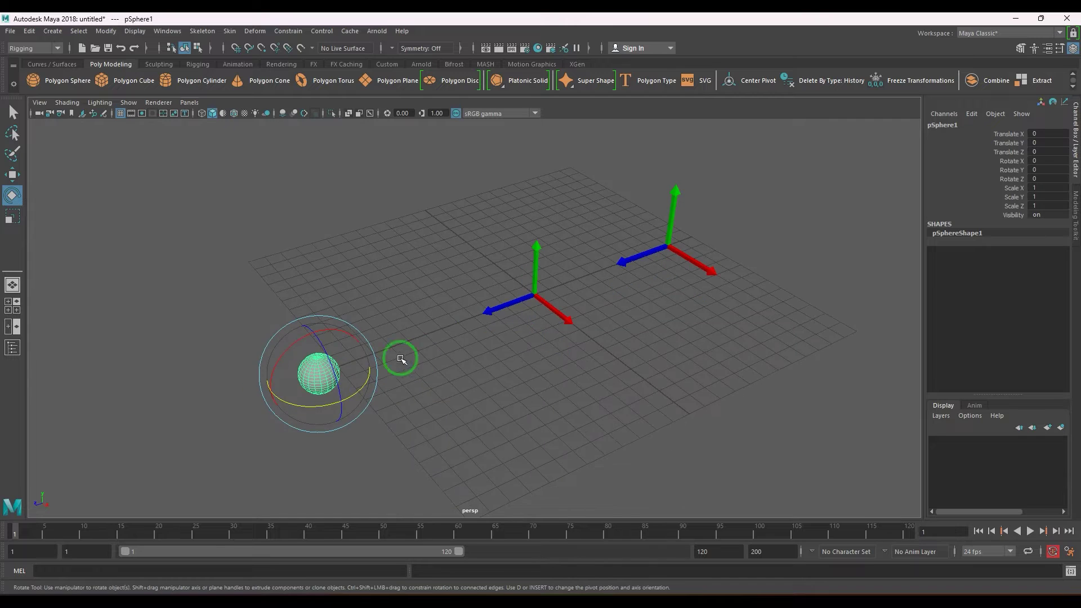
{"action": "left_click", "coordinate": [21, 180]}
{"action": "left_click_drag", "start_coordinate": [451, 386], "coordinate": [376, 358], "text": "alt"}
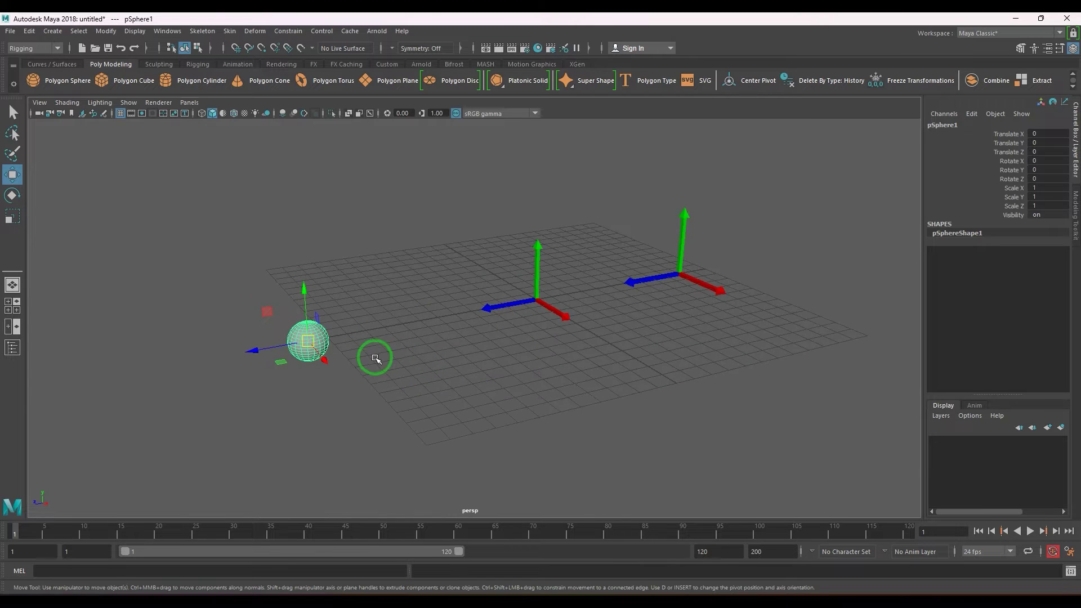
{"action": "key", "text": "e"}
{"action": "left_click_drag", "start_coordinate": [293, 316], "coordinate": [265, 331]}
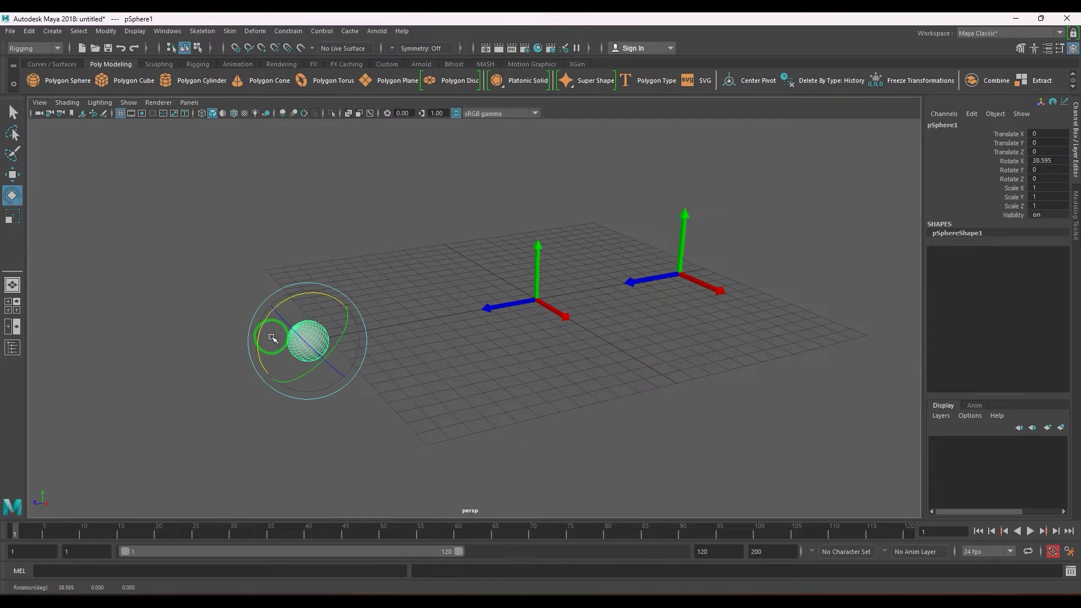
{"action": "key", "text": "w"}
{"action": "key", "text": "w"}
{"action": "left_click_drag", "start_coordinate": [403, 345], "coordinate": [388, 344]}
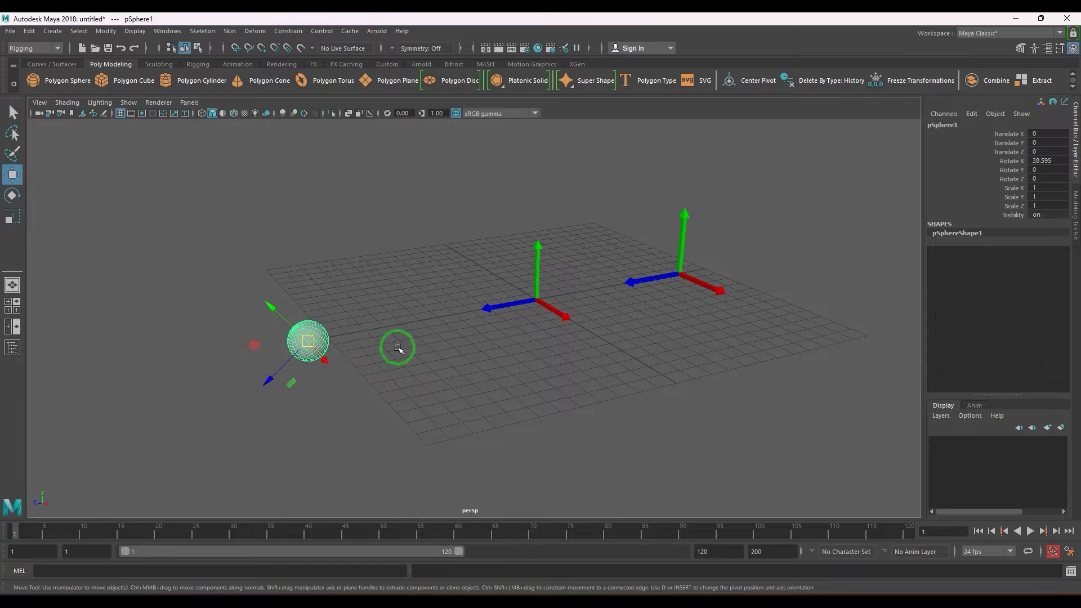
Step: Rotate the sphere to about 43.8 degrees around X and try moving it along its own tilted Y axis, undoing the move
{"action": "left_click_drag", "start_coordinate": [473, 410], "coordinate": [572, 398], "text": "alt"}
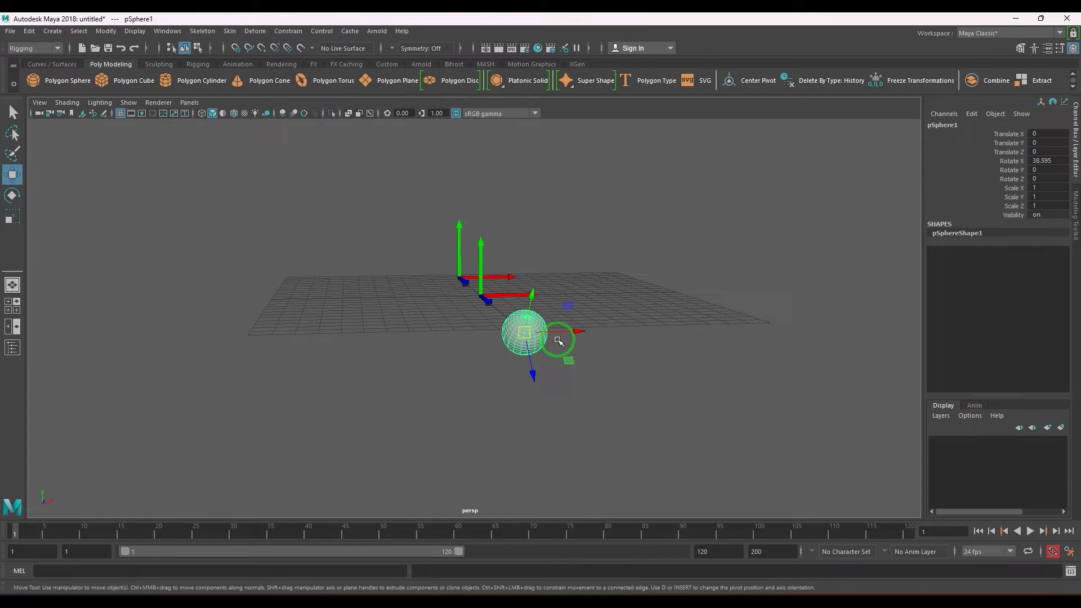
{"action": "left_click_drag", "start_coordinate": [550, 356], "coordinate": [448, 363], "text": "alt"}
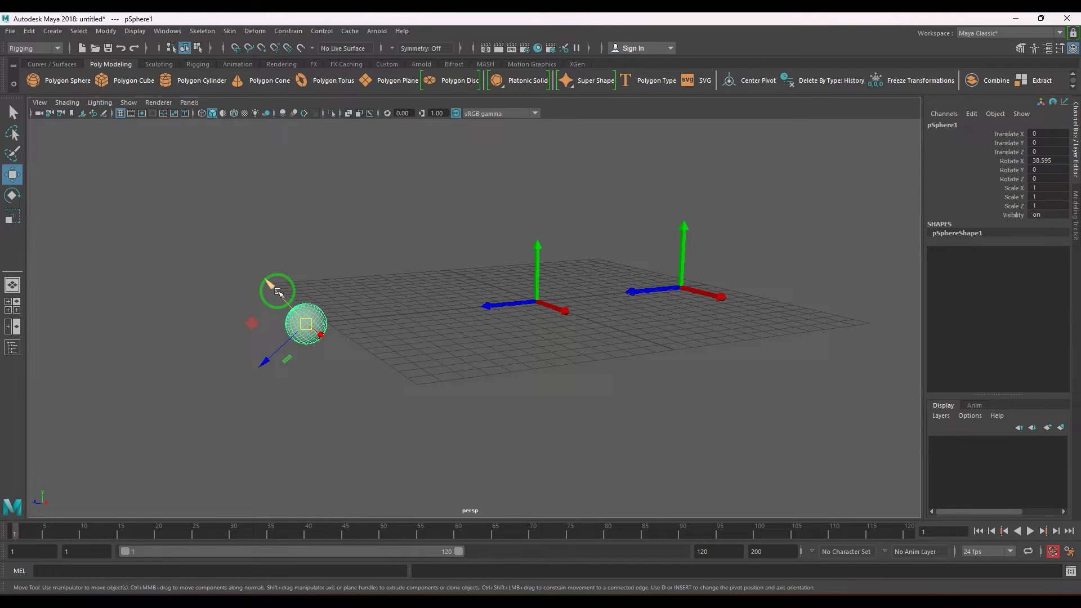
{"action": "scroll", "coordinate": [301, 309], "scroll_direction": "up", "scroll_amount": 2}
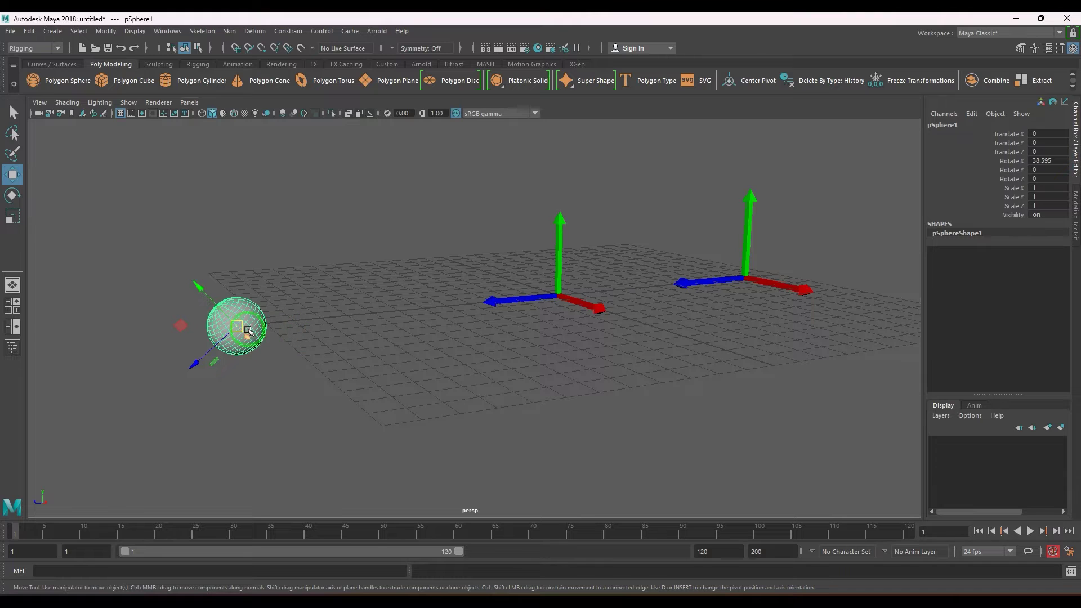
{"action": "key", "text": "e"}
{"action": "left_click_drag", "start_coordinate": [238, 285], "coordinate": [277, 229]}
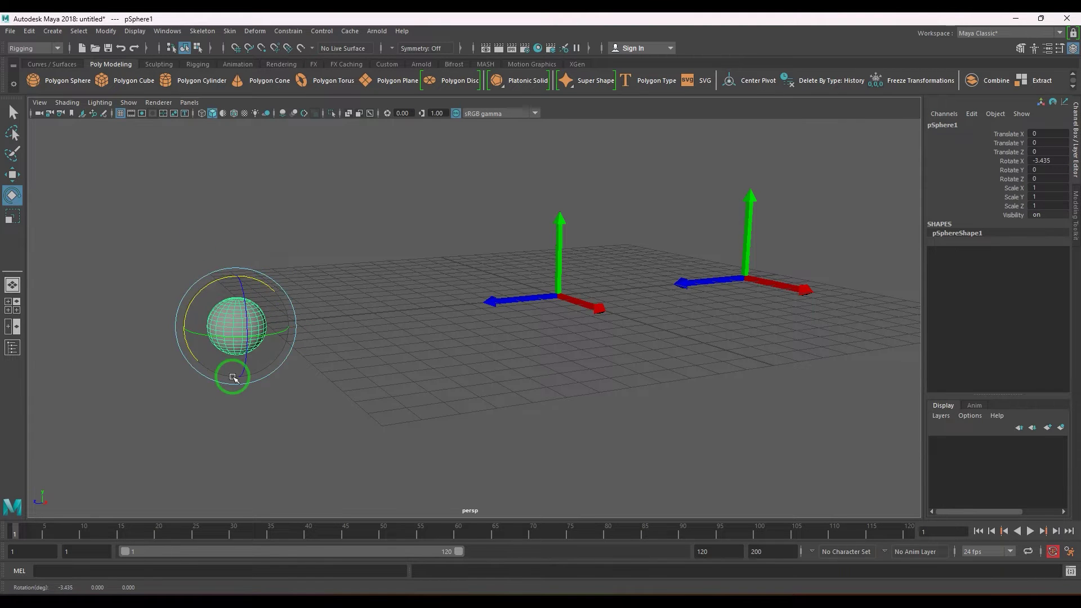
{"action": "left_click_drag", "start_coordinate": [233, 371], "coordinate": [167, 264]}
{"action": "key", "text": "w"}
{"action": "key", "text": "ctrl+z"}
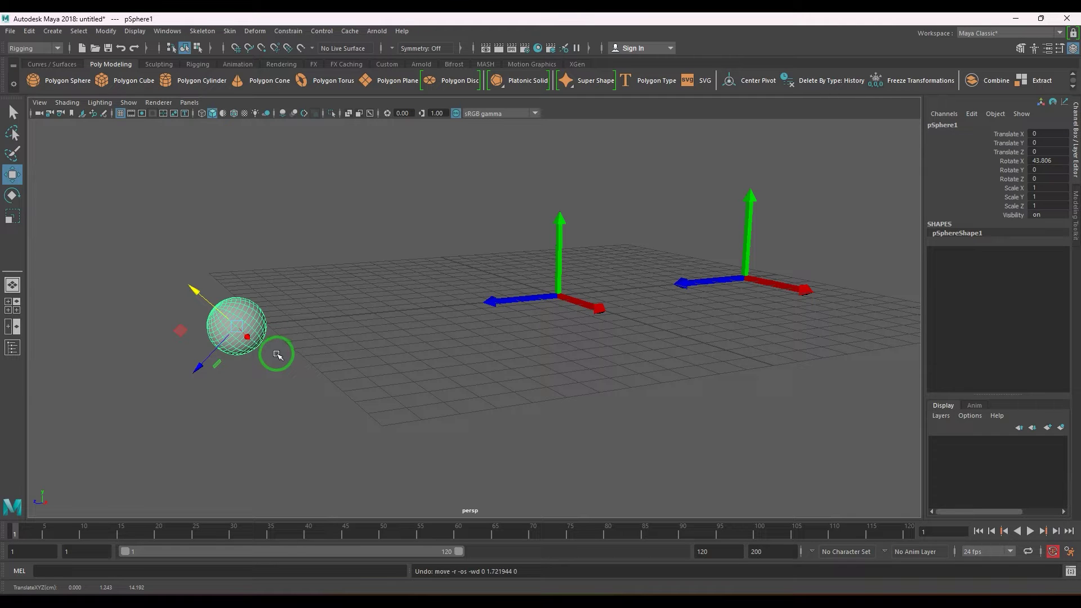
Step: Reset the sphere's Rotate X value to 0
{"action": "left_click", "coordinate": [1053, 158]}
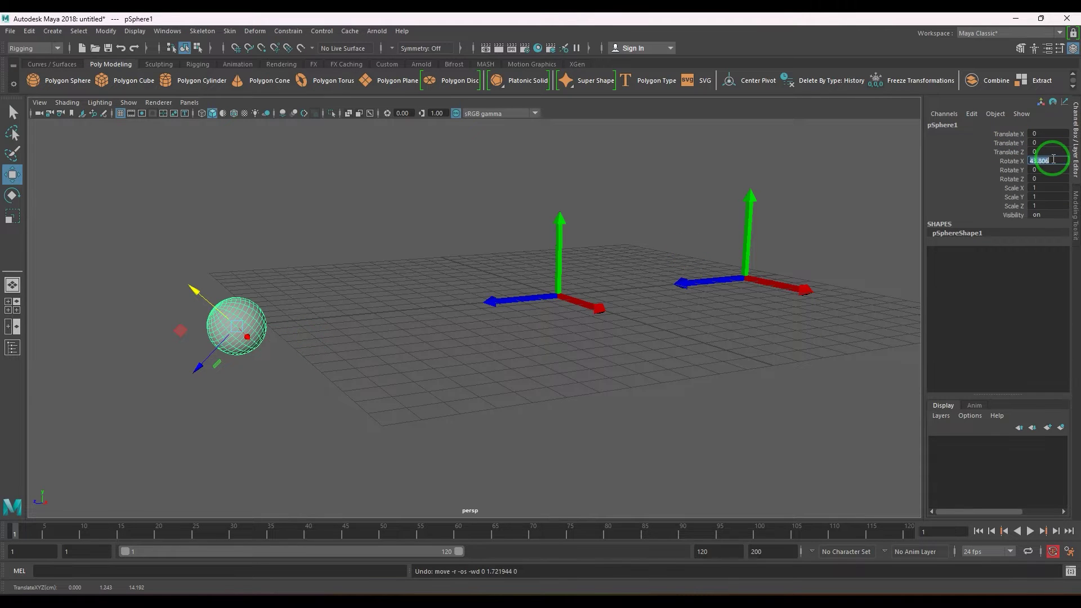
{"action": "type", "text": "0"}
{"action": "key", "text": "Return"}
{"action": "left_click", "coordinate": [246, 338]}
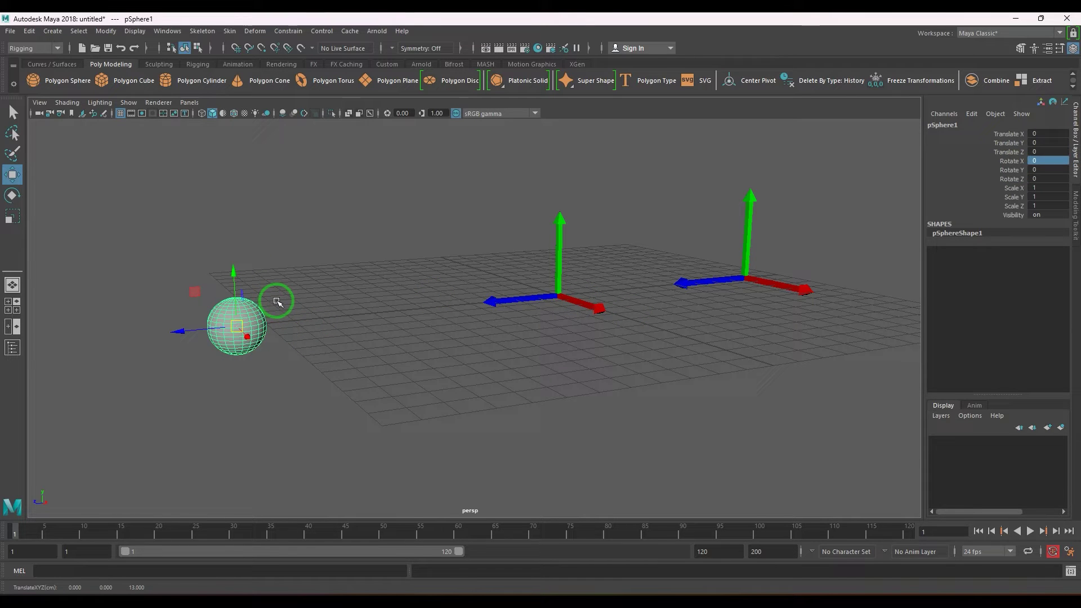
Step: Select the two arrow-axis models in turn, try moving the outer one away, and undo the move
{"action": "left_click", "coordinate": [673, 392]}
{"action": "left_click", "coordinate": [598, 313]}
{"action": "left_click", "coordinate": [731, 279]}
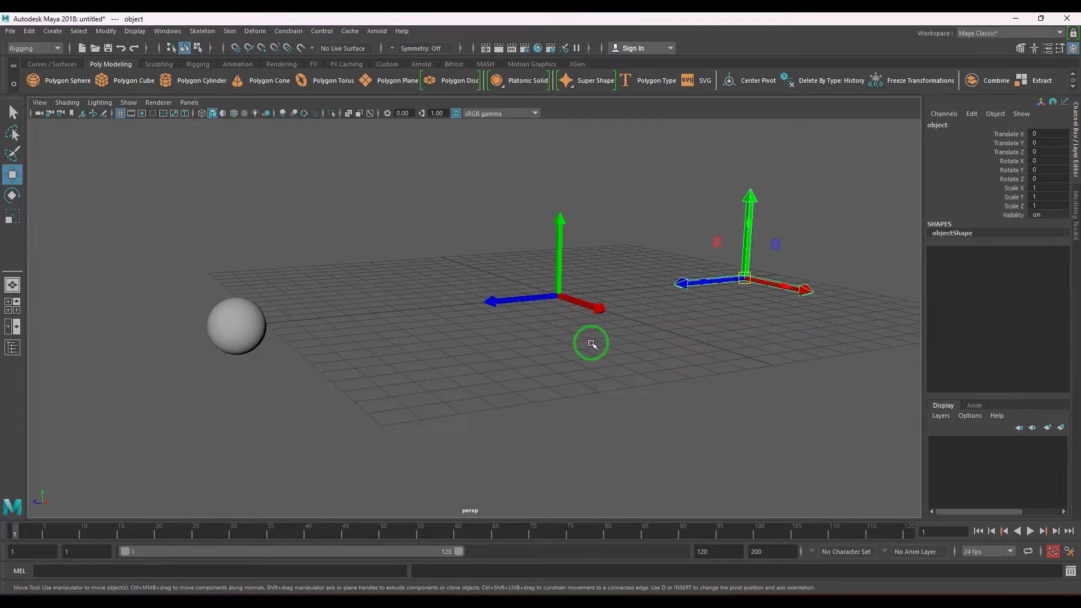
{"action": "left_click_drag", "start_coordinate": [593, 345], "coordinate": [619, 342], "text": "alt"}
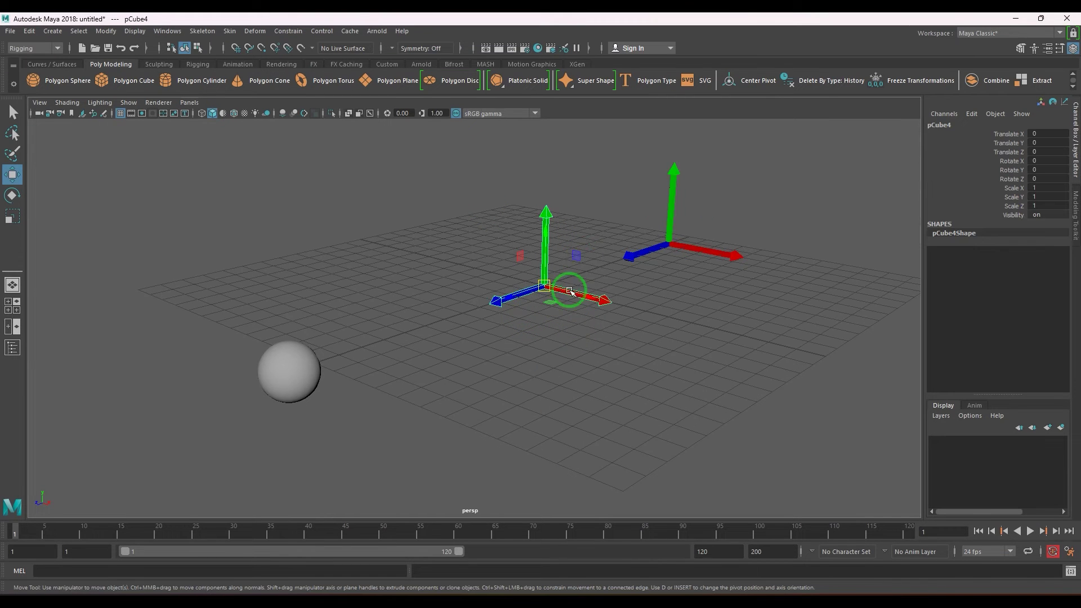
{"action": "left_click_drag", "start_coordinate": [676, 248], "coordinate": [766, 233]}
{"action": "key", "text": "ctrl+z"}
{"action": "double_click", "coordinate": [938, 125]}
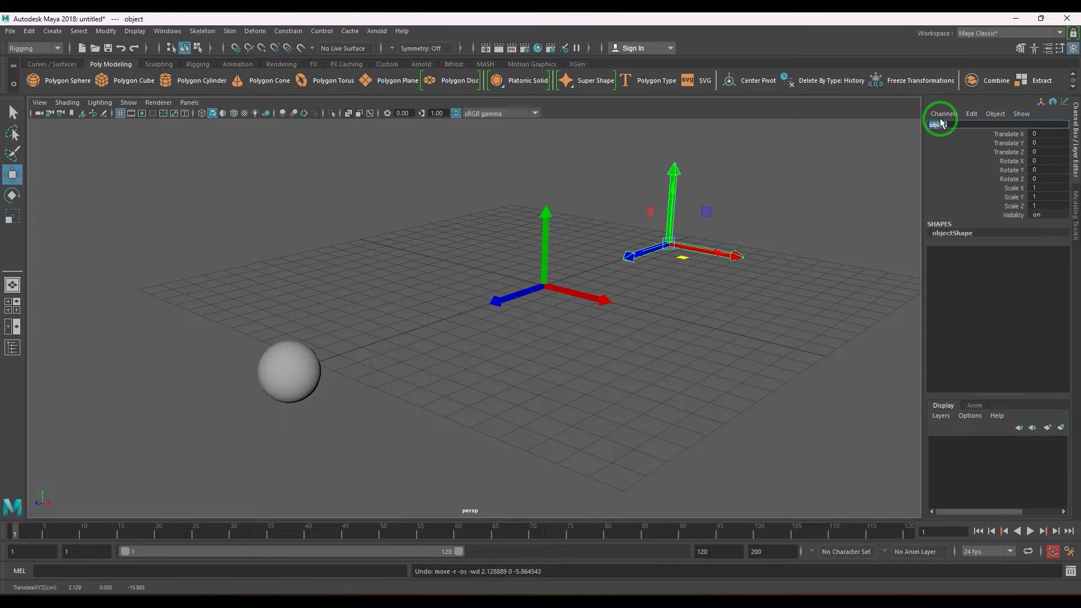
Step: Demonstrate the constraint selection order by selecting the sphere first and the central arrow-axis model second
{"action": "left_click", "coordinate": [633, 352]}
{"action": "left_click_drag", "start_coordinate": [632, 353], "coordinate": [506, 344], "text": "alt"}
{"action": "left_click_drag", "start_coordinate": [142, 226], "coordinate": [270, 323]}
{"action": "left_click", "coordinate": [561, 302], "text": "shift"}
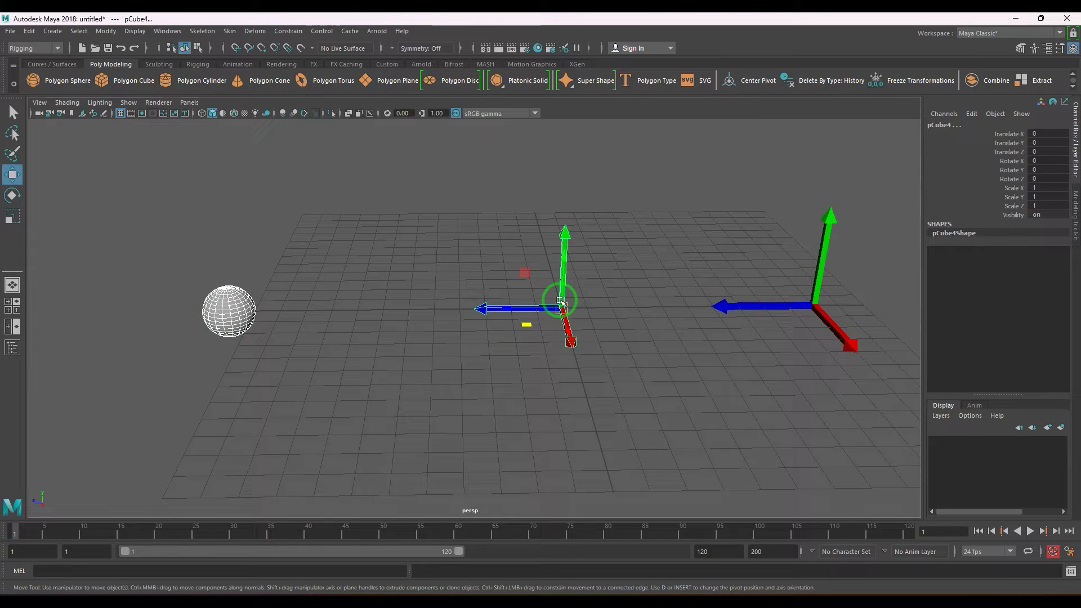
{"action": "left_click_drag", "start_coordinate": [172, 242], "coordinate": [247, 340]}
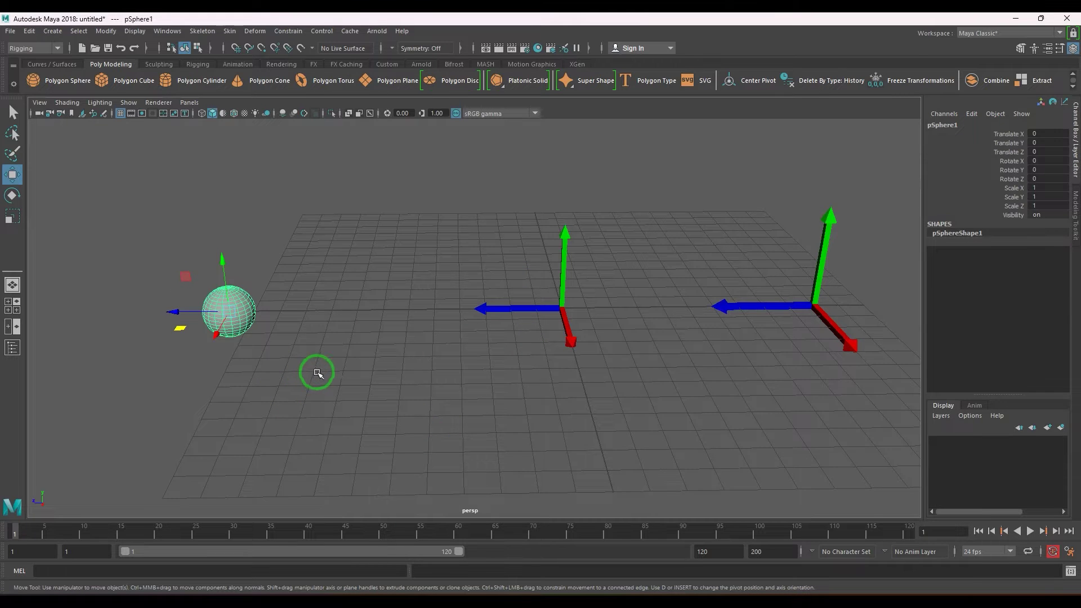
{"action": "left_click_drag", "start_coordinate": [495, 234], "coordinate": [573, 294]}
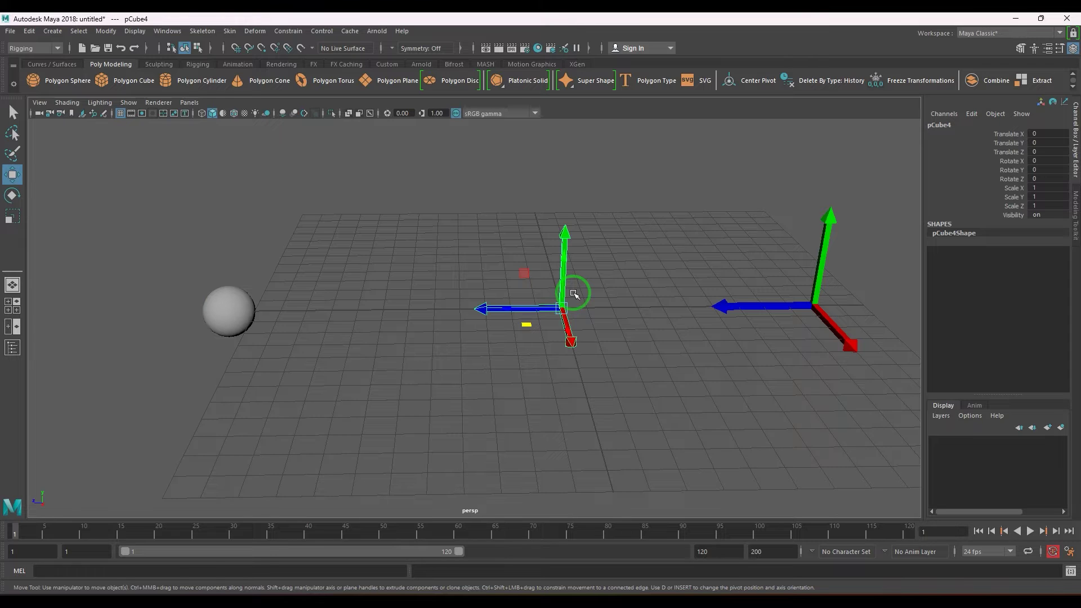
Step: Try moving the sphere upward and undo the move
{"action": "left_click_drag", "start_coordinate": [171, 253], "coordinate": [216, 203]}
{"action": "key", "text": "ctrl+z"}
{"action": "key", "text": "ctrl+z"}
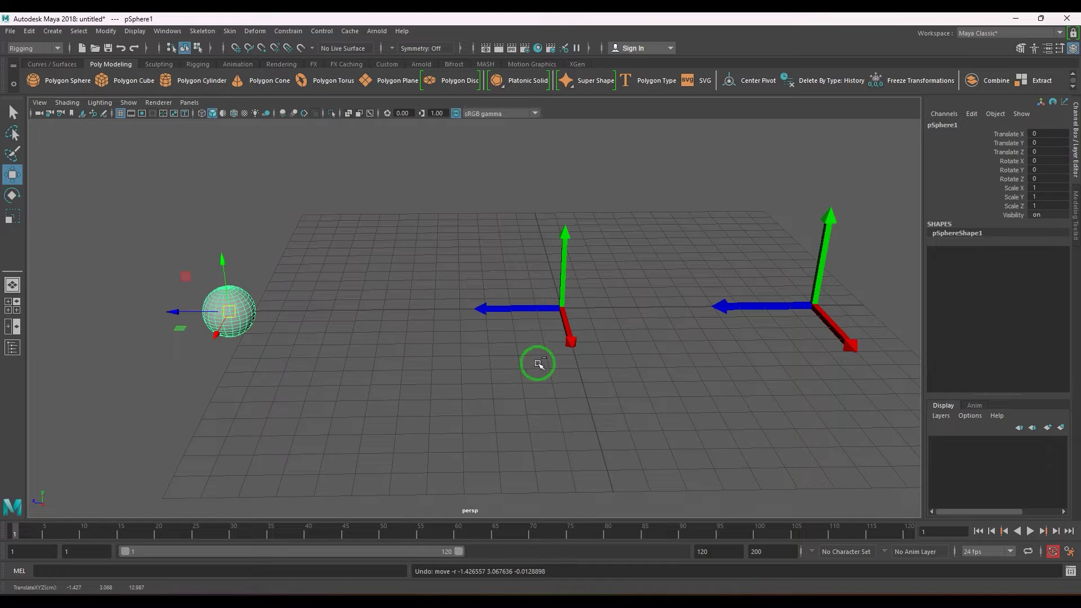
Step: Create a display layer containing the arrow-axis models and hide that layer
{"action": "left_click", "coordinate": [561, 308]}
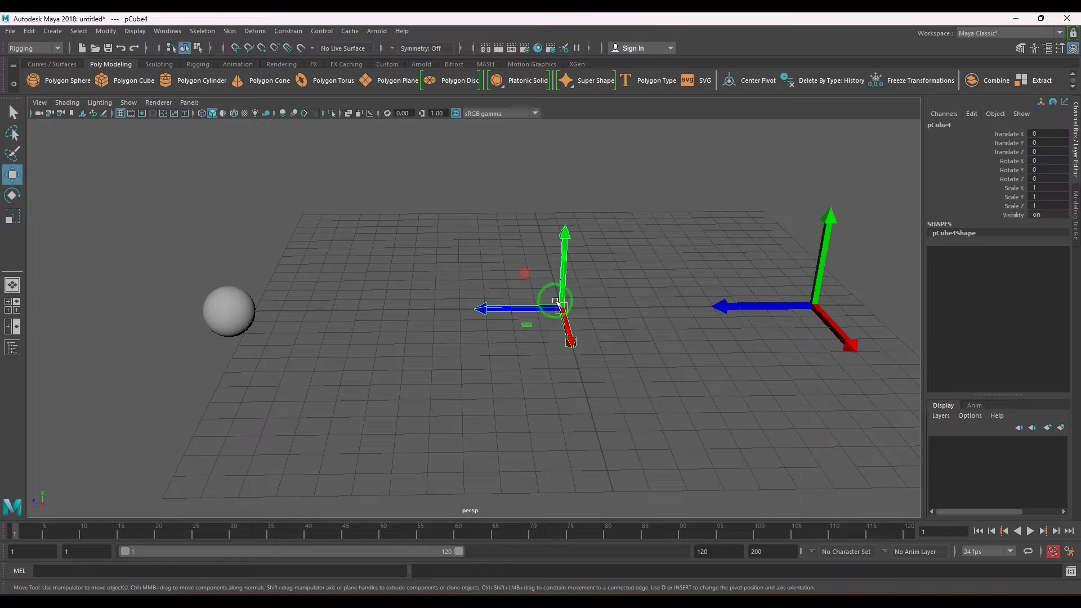
{"action": "left_click_drag", "start_coordinate": [497, 379], "coordinate": [545, 382], "text": "alt"}
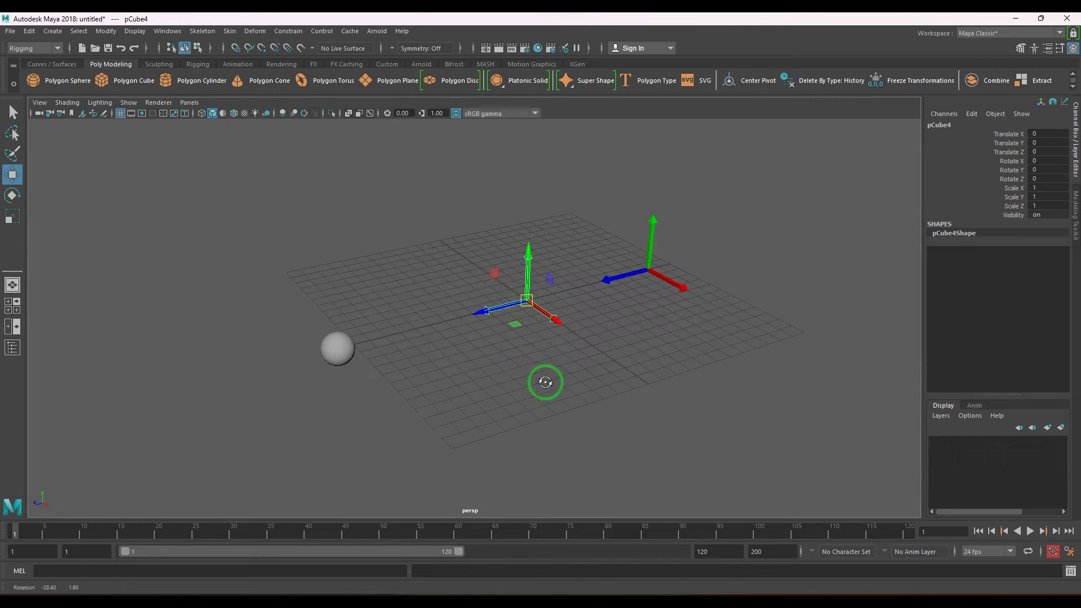
{"action": "left_click", "coordinate": [1060, 428]}
{"action": "left_click", "coordinate": [938, 444]}
{"action": "left_click_drag", "start_coordinate": [485, 337], "coordinate": [543, 296], "text": "alt"}
Step: Create a polygon cylinder at the grid centre and reshape its vertices into a tall, slightly tapered column
{"action": "left_click", "coordinate": [518, 352]}
{"action": "left_click", "coordinate": [171, 83]}
{"action": "key", "text": "F9"}
{"action": "left_click_drag", "start_coordinate": [483, 261], "coordinate": [580, 299]}
{"action": "left_click_drag", "start_coordinate": [541, 251], "coordinate": [526, 278]}
{"action": "key", "text": "r"}
{"action": "left_click", "coordinate": [618, 319]}
{"action": "mouse_move", "coordinate": [618, 319]}
{"action": "left_mouse_down", "text": "alt"}
{"action": "mouse_move", "coordinate": [601, 306]}
{"action": "mouse_move", "coordinate": [621, 313]}
{"action": "left_mouse_up", "text": "alt"}
Step: Freeze the cylinder's transformations and delete its construction history
{"action": "left_click_drag", "start_coordinate": [195, 251], "coordinate": [301, 320]}
{"action": "left_click_drag", "start_coordinate": [494, 226], "coordinate": [532, 263]}
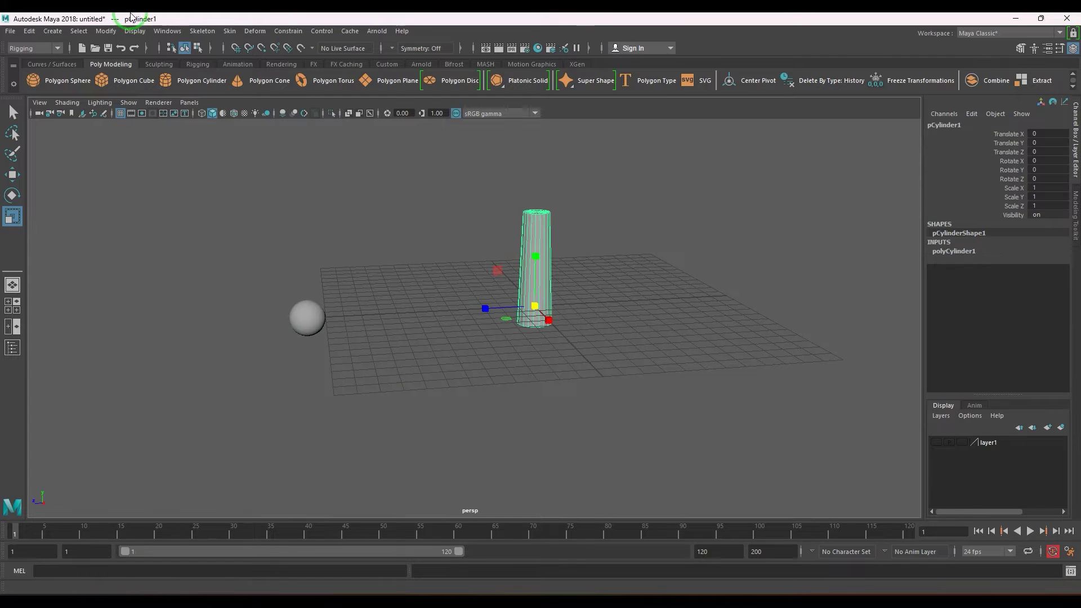
{"action": "left_click", "coordinate": [104, 34]}
{"action": "left_click", "coordinate": [157, 80]}
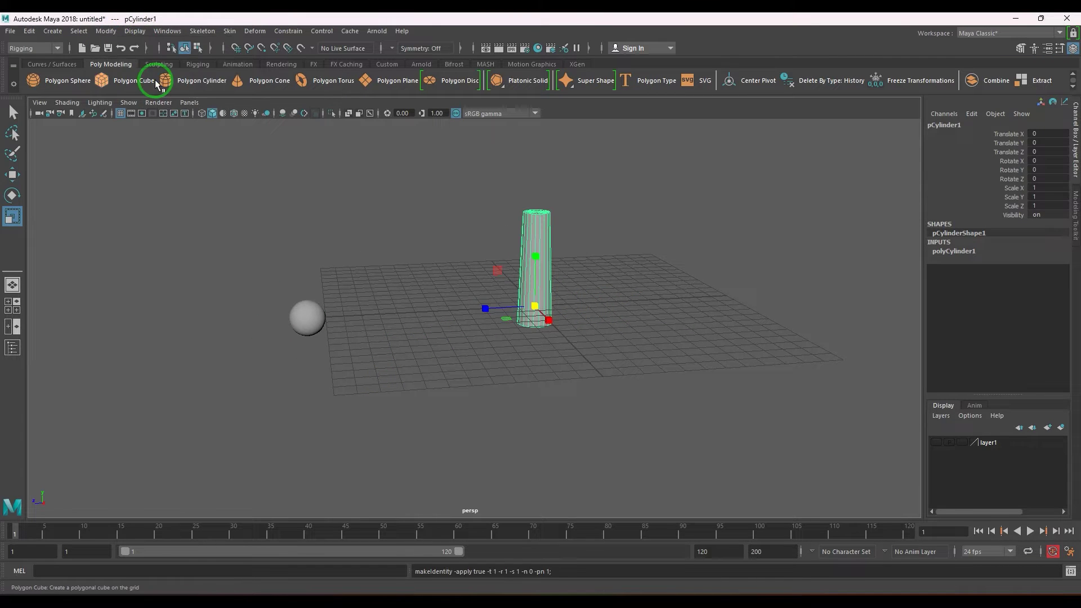
{"action": "key", "text": "alt+shift+d"}
Step: Add an aim constraint that targets the cylinder at the sphere, using the default aim and up vectors
{"action": "left_click_drag", "start_coordinate": [270, 284], "coordinate": [371, 352]}
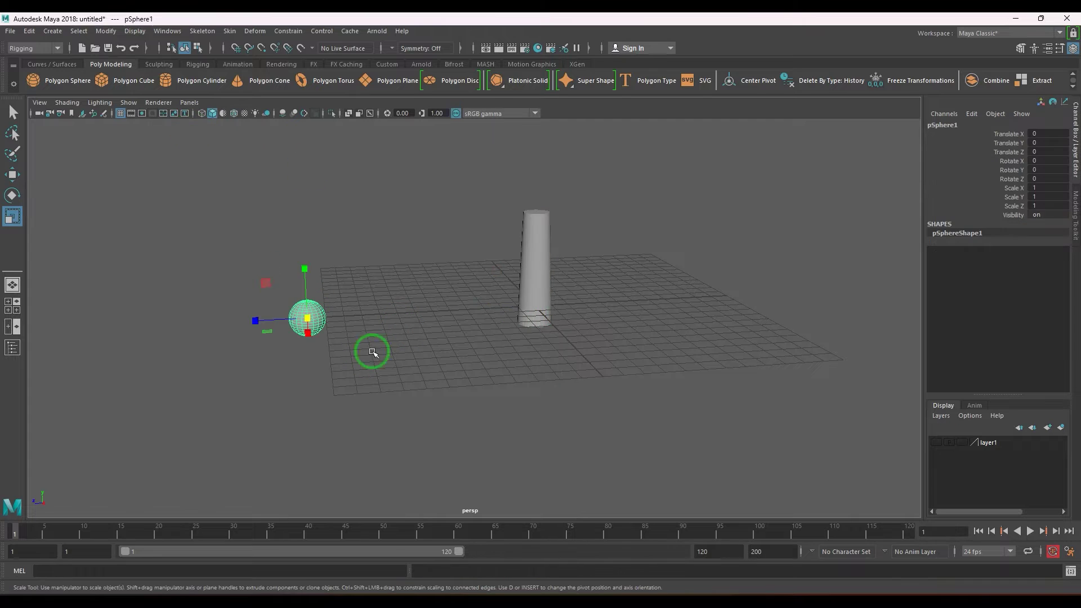
{"action": "left_click", "coordinate": [532, 247], "text": "shift"}
{"action": "left_click", "coordinate": [288, 31]}
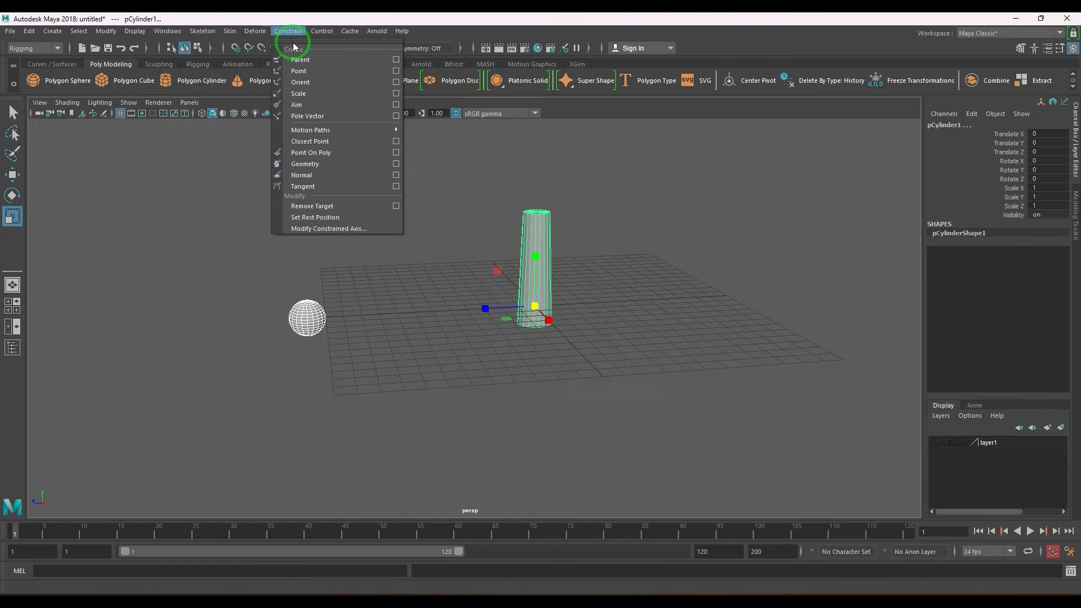
{"action": "left_click", "coordinate": [397, 105]}
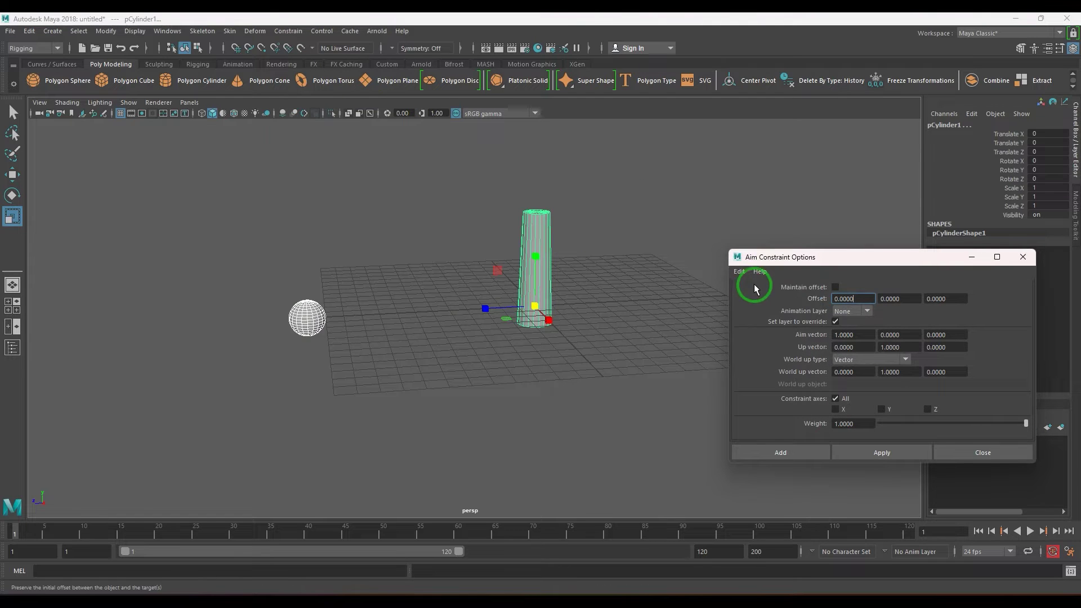
{"action": "left_click", "coordinate": [750, 456]}
Step: Move the sphere to test how the cylinder aims, and undo both the moves and the aim constraint
{"action": "left_click", "coordinate": [260, 249]}
{"action": "left_click", "coordinate": [309, 325]}
{"action": "key", "text": "w"}
{"action": "left_click_drag", "start_coordinate": [311, 325], "coordinate": [517, 298]}
{"action": "key", "text": "ctrl+z"}
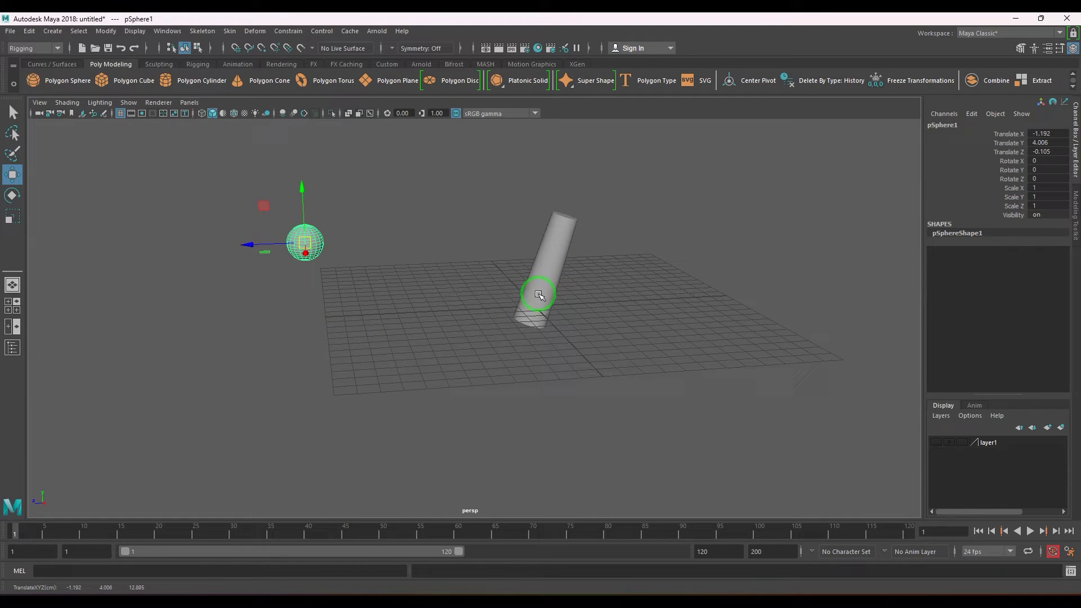
{"action": "key", "text": "ctrl+z"}
{"action": "key", "text": "ctrl+z"}
{"action": "key", "text": "ctrl+z"}
{"action": "key", "text": "ctrl+z"}
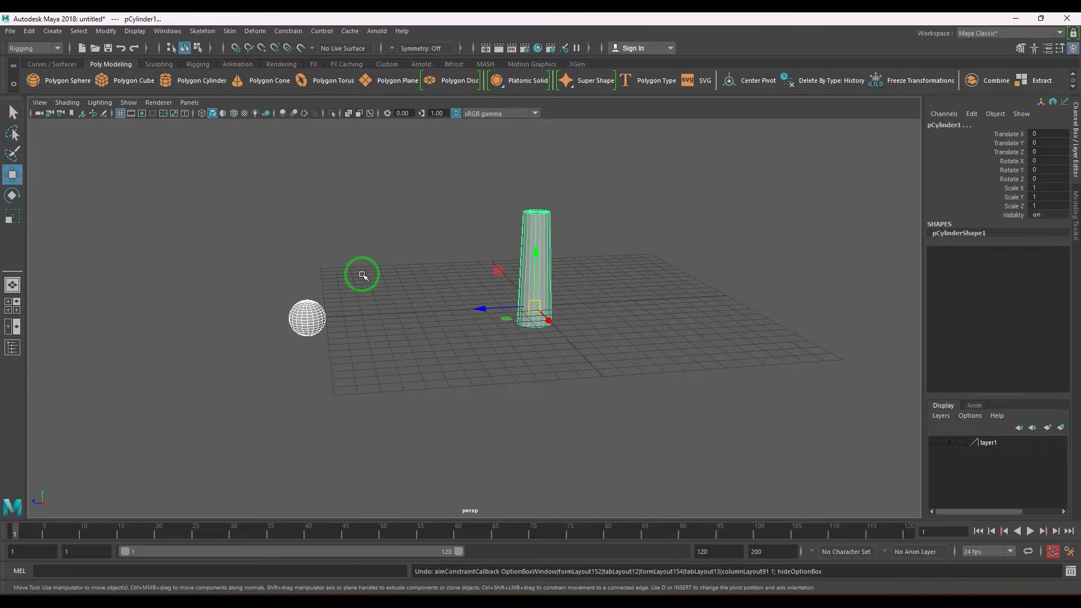
Step: Add an aim constraint from the sphere to the cylinder with aim vector 0, 1, 0 and up vector 1, 0, 0
{"action": "left_click", "coordinate": [279, 31]}
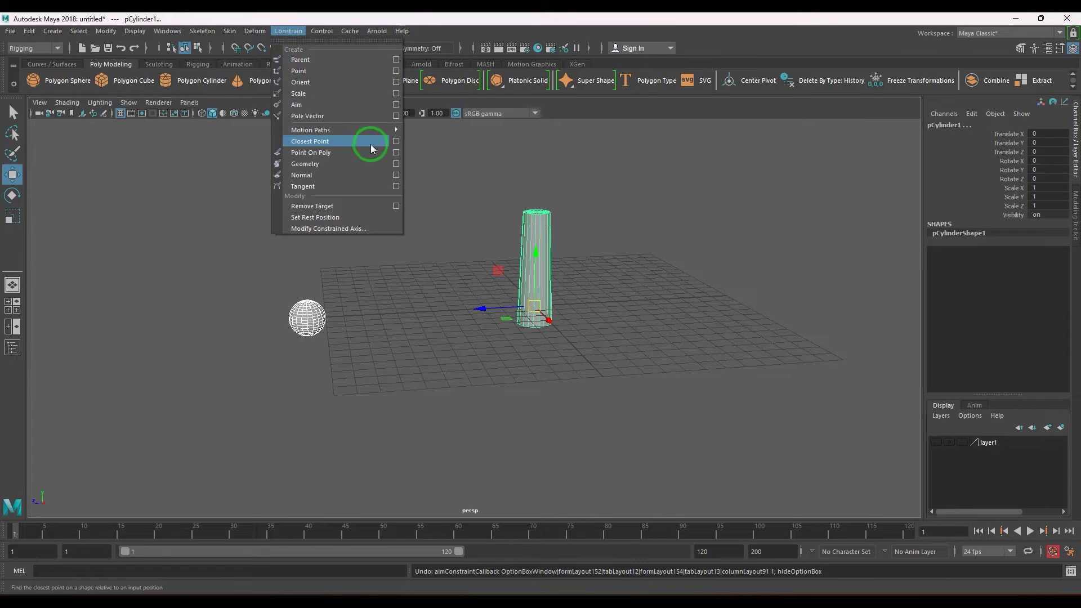
{"action": "left_click", "coordinate": [387, 102]}
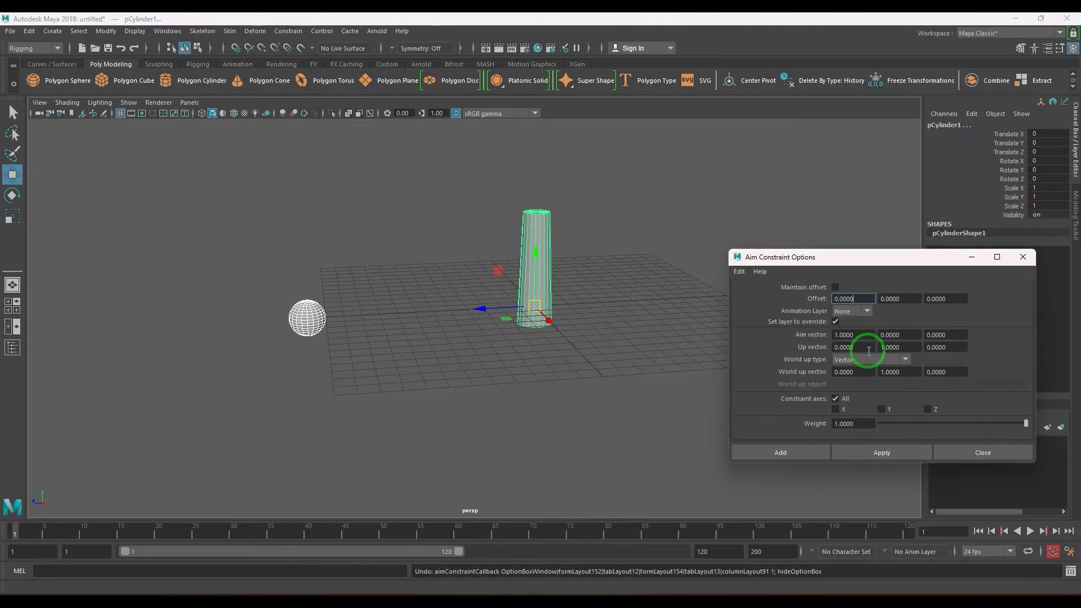
{"action": "left_click_drag", "start_coordinate": [874, 335], "coordinate": [819, 337]}
{"action": "type", "text": "0"}
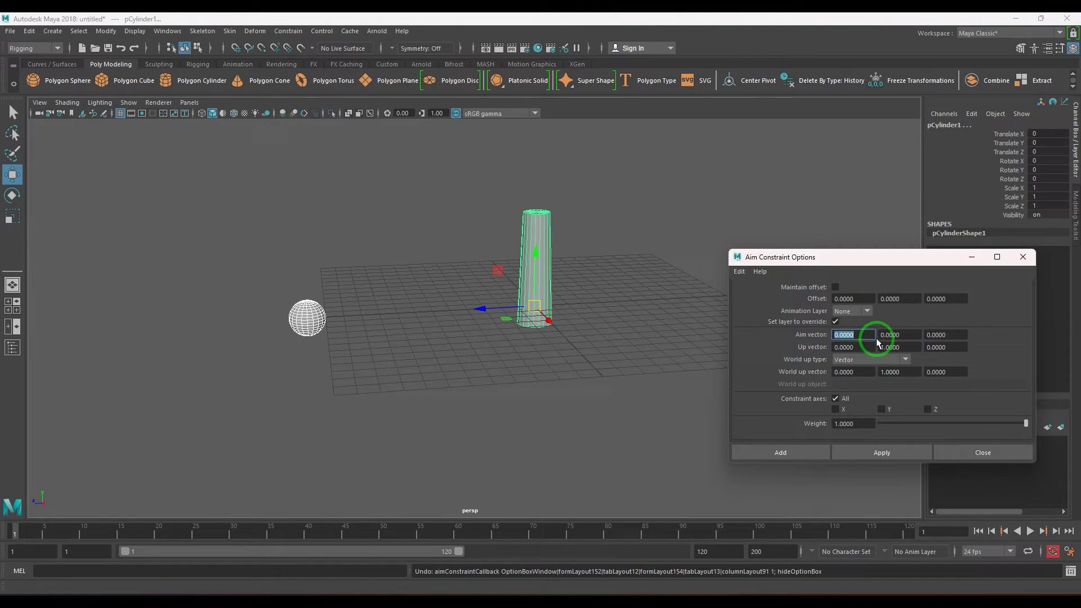
{"action": "left_click_drag", "start_coordinate": [900, 333], "coordinate": [828, 349]}
{"action": "type", "text": "1"}
{"action": "key", "text": "Return"}
{"action": "type", "text": "0"}
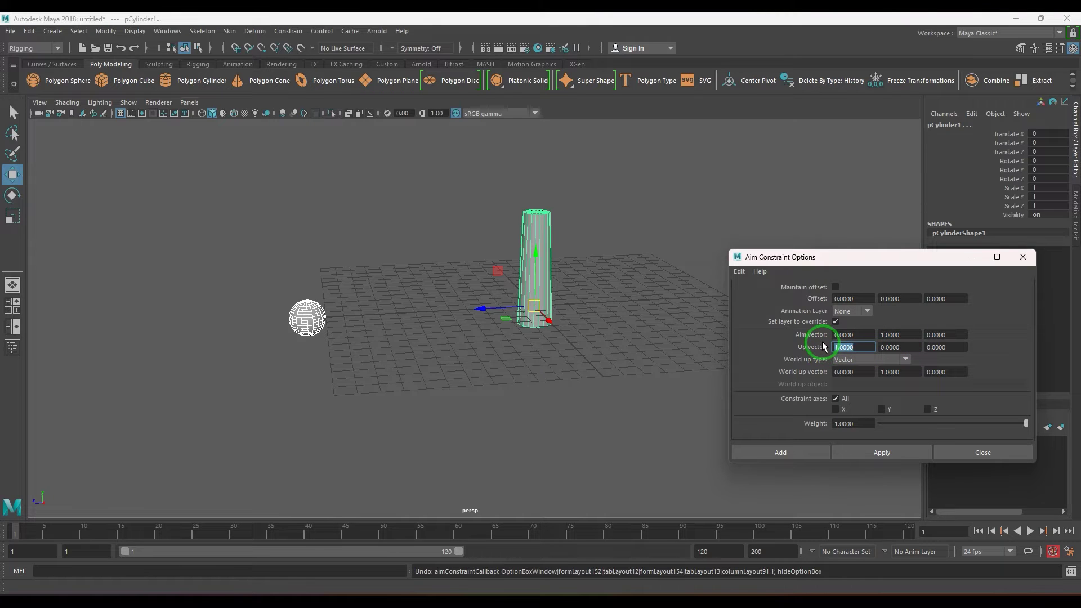
{"action": "left_click", "coordinate": [802, 454]}
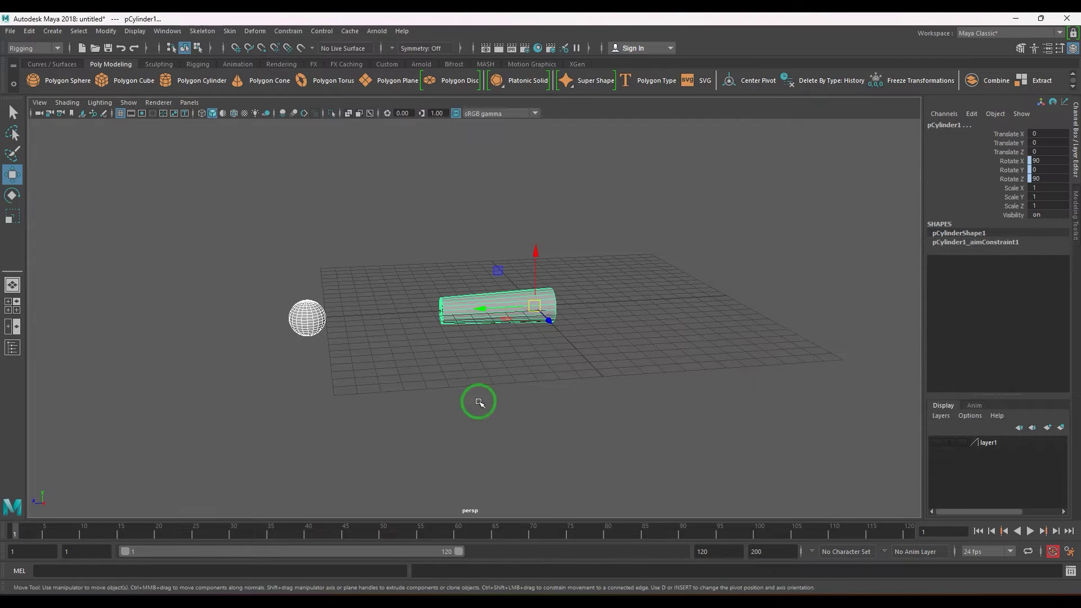
Step: Raise the sphere well above the grid in two moves to test the cylinder's aim, selecting the cylinder after each
{"action": "left_click", "coordinate": [480, 402]}
{"action": "left_click", "coordinate": [303, 330]}
{"action": "left_click_drag", "start_coordinate": [307, 318], "coordinate": [258, 249]}
{"action": "left_click", "coordinate": [468, 304]}
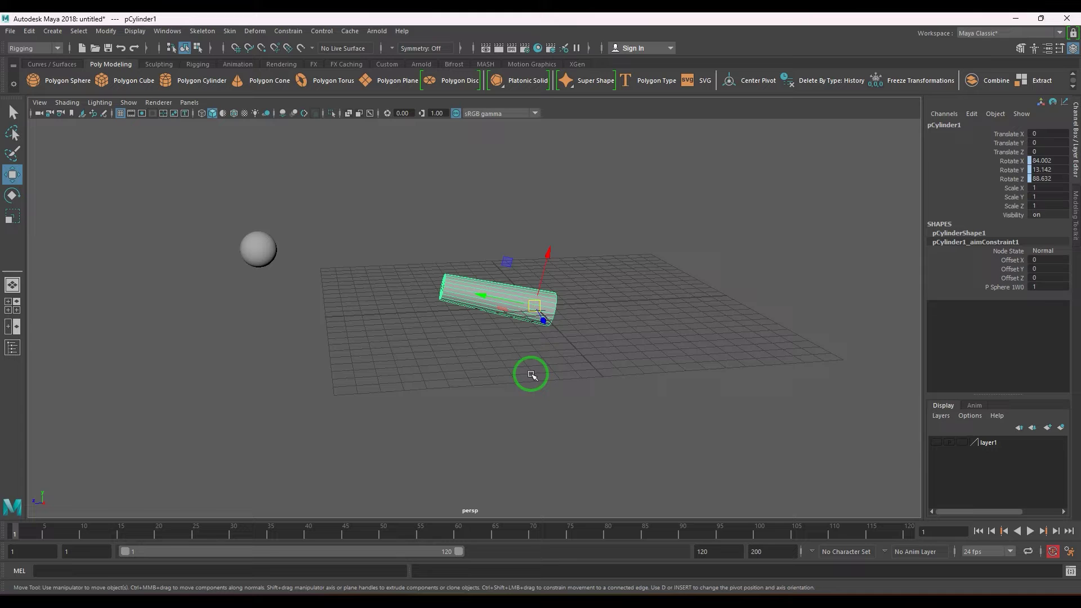
{"action": "left_click_drag", "start_coordinate": [169, 185], "coordinate": [253, 184]}
{"action": "left_click", "coordinate": [482, 306]}
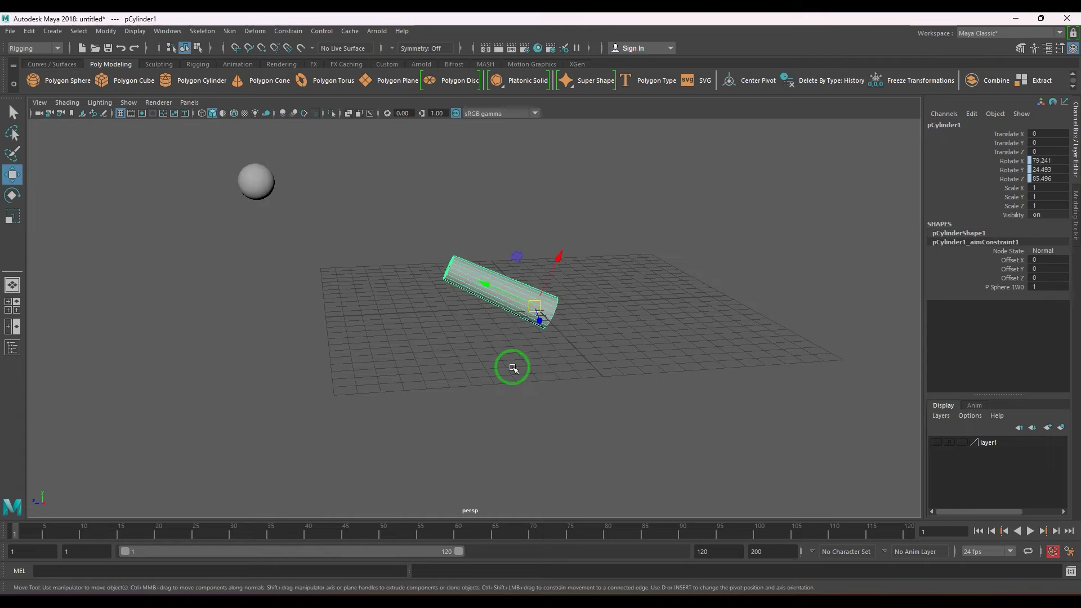
Step: Lower the sphere in two moves to test the cylinder's aim, reselecting the cylinder after each and highlighting its Rotate X, Y and Z channels
{"action": "left_click", "coordinate": [246, 193]}
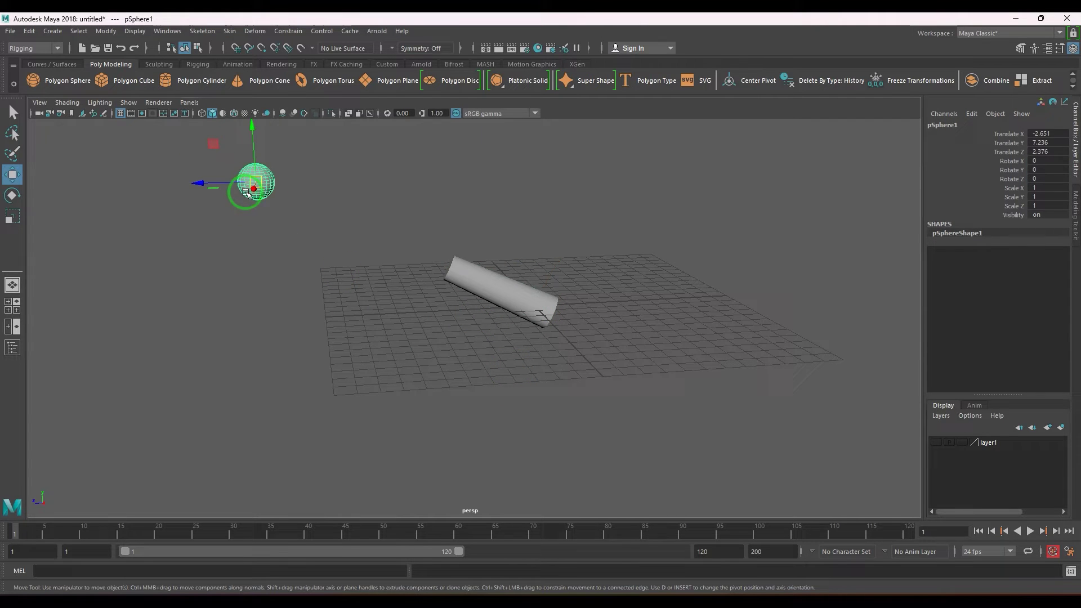
{"action": "left_click_drag", "start_coordinate": [255, 179], "coordinate": [254, 214]}
{"action": "left_click", "coordinate": [507, 265]}
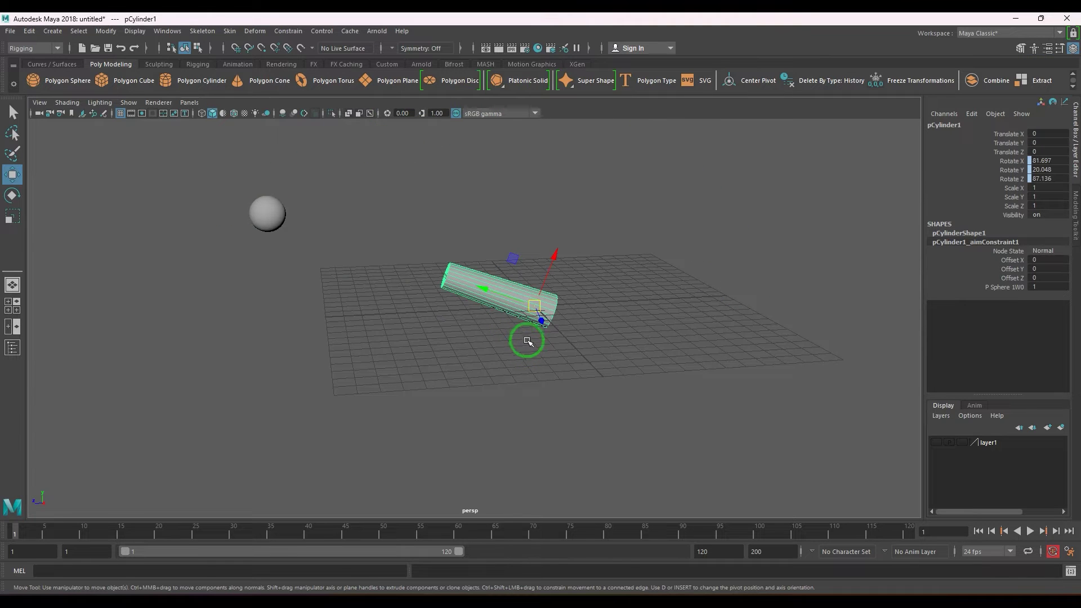
{"action": "left_click_drag", "start_coordinate": [157, 229], "coordinate": [487, 236]}
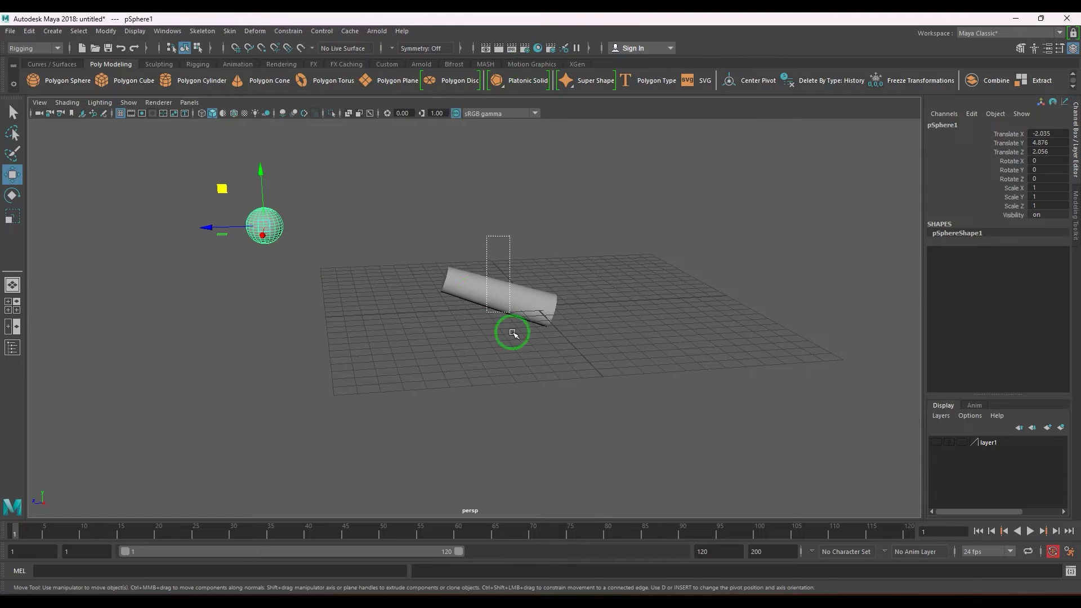
{"action": "left_click", "coordinate": [500, 298]}
{"action": "left_click_drag", "start_coordinate": [1011, 161], "coordinate": [1012, 182]}
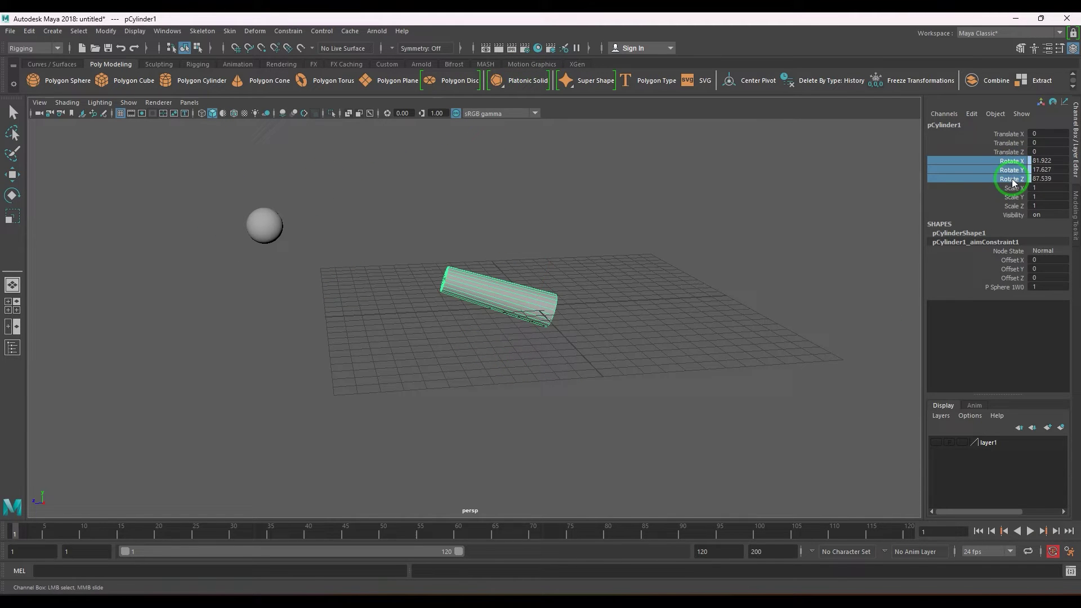
Step: Compare the sphere and cylinder channels, and shift the sphere slightly towards the cylinder to test its aim again
{"action": "left_click", "coordinate": [263, 236]}
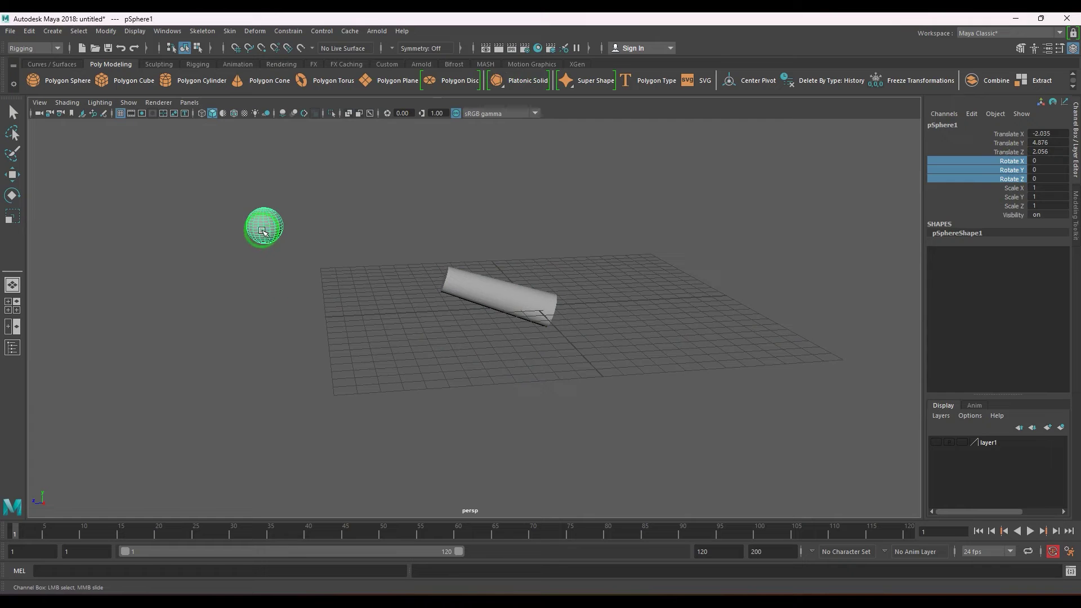
{"action": "key", "text": "w"}
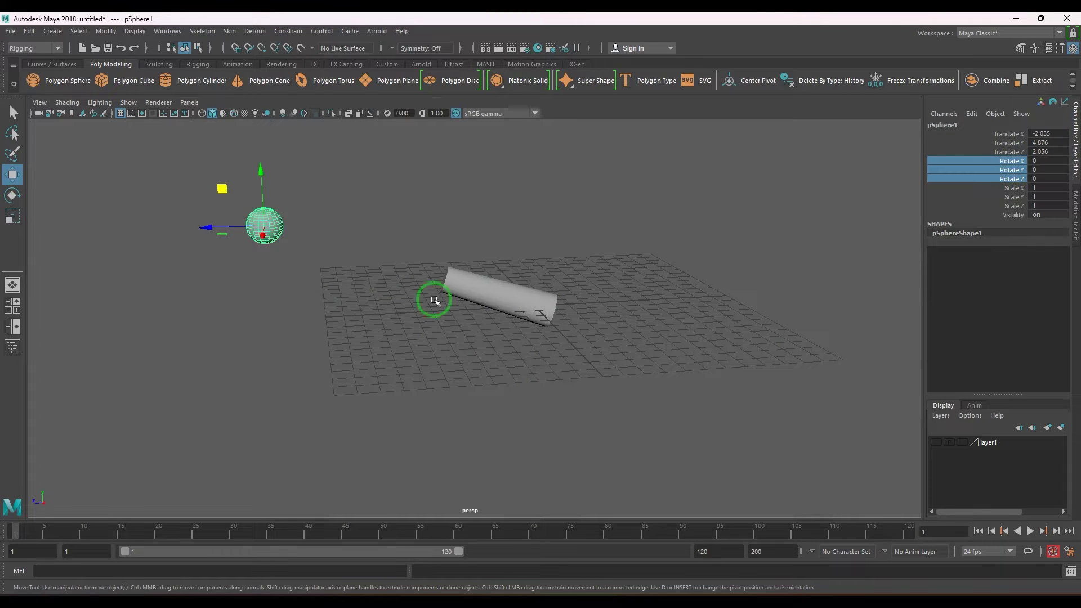
{"action": "left_click", "coordinate": [502, 319]}
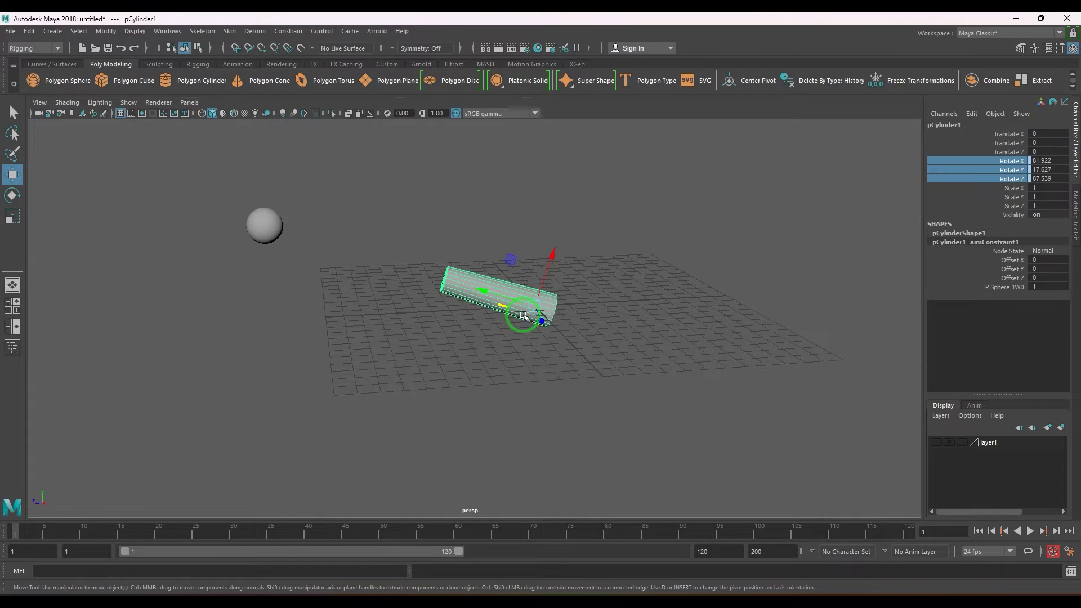
{"action": "left_click", "coordinate": [273, 232]}
{"action": "mouse_move", "coordinate": [272, 232]}
{"action": "left_mouse_down"}
{"action": "mouse_move", "coordinate": [482, 140]}
{"action": "mouse_move", "coordinate": [584, 130]}
{"action": "mouse_move", "coordinate": [566, 158]}
{"action": "mouse_move", "coordinate": [289, 230]}
{"action": "left_mouse_up"}
Step: Delete the cylinder and set the sphere's Translate X, Y and Z to 0
{"action": "left_click_drag", "start_coordinate": [501, 269], "coordinate": [528, 332]}
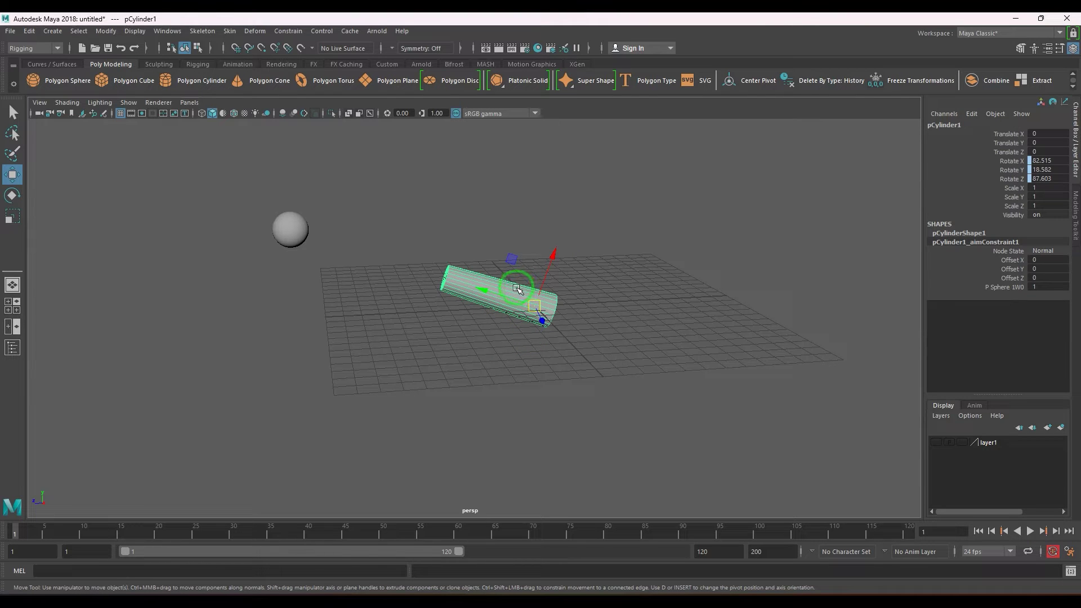
{"action": "key", "text": "Delete"}
{"action": "left_click", "coordinate": [298, 233]}
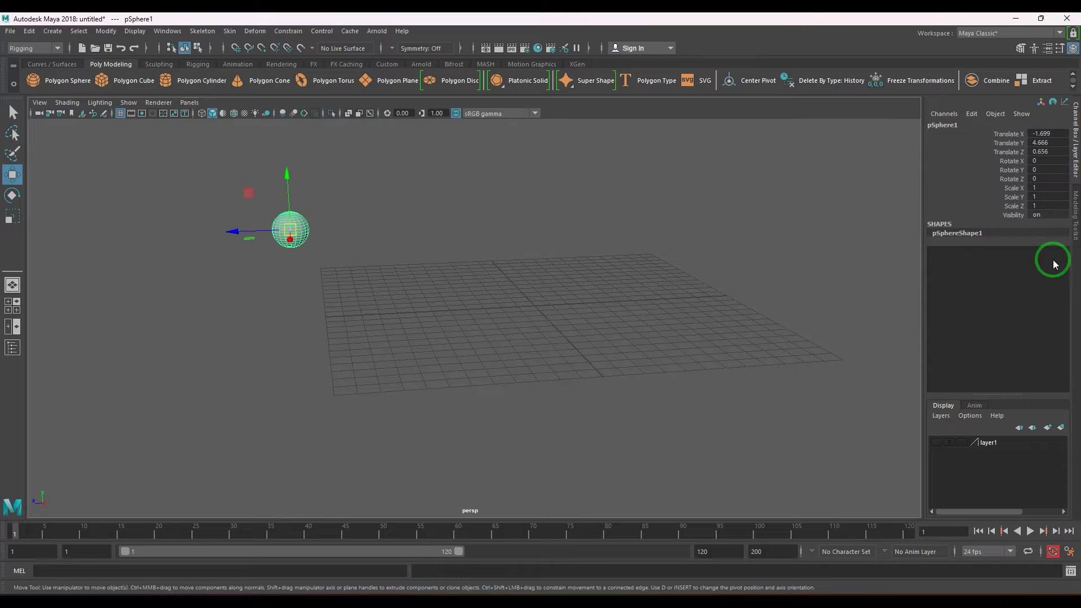
{"action": "left_click_drag", "start_coordinate": [1050, 133], "coordinate": [1045, 153]}
{"action": "type", "text": "0"}
{"action": "key", "text": "Return"}
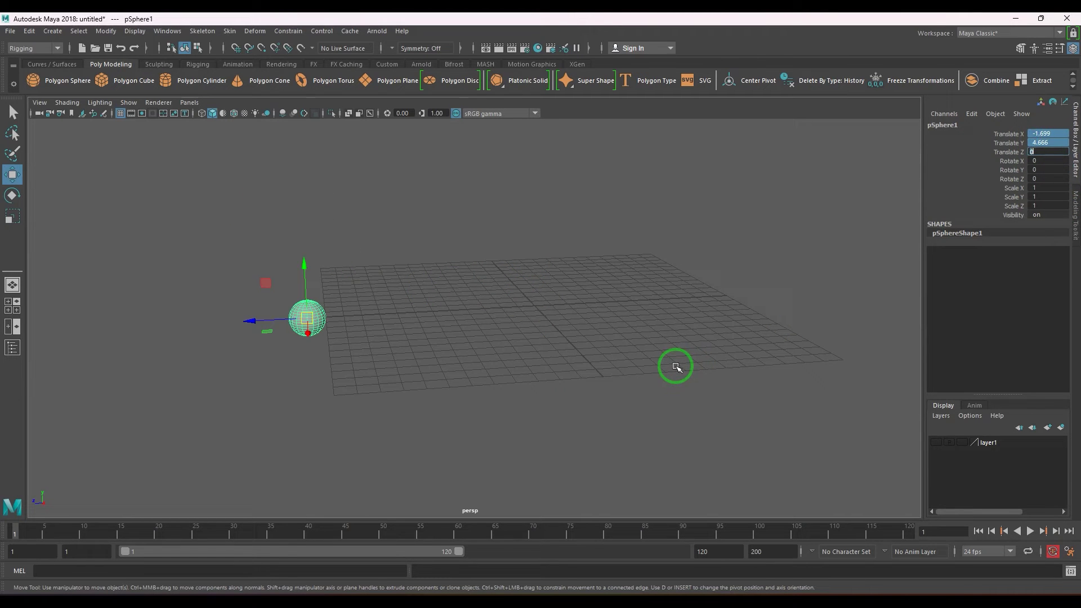
Step: Show layer1 with its axis arrows, and select the sphere followed by the axis arrows at the grid's centre
{"action": "left_click", "coordinate": [938, 443]}
{"action": "left_click", "coordinate": [531, 406]}
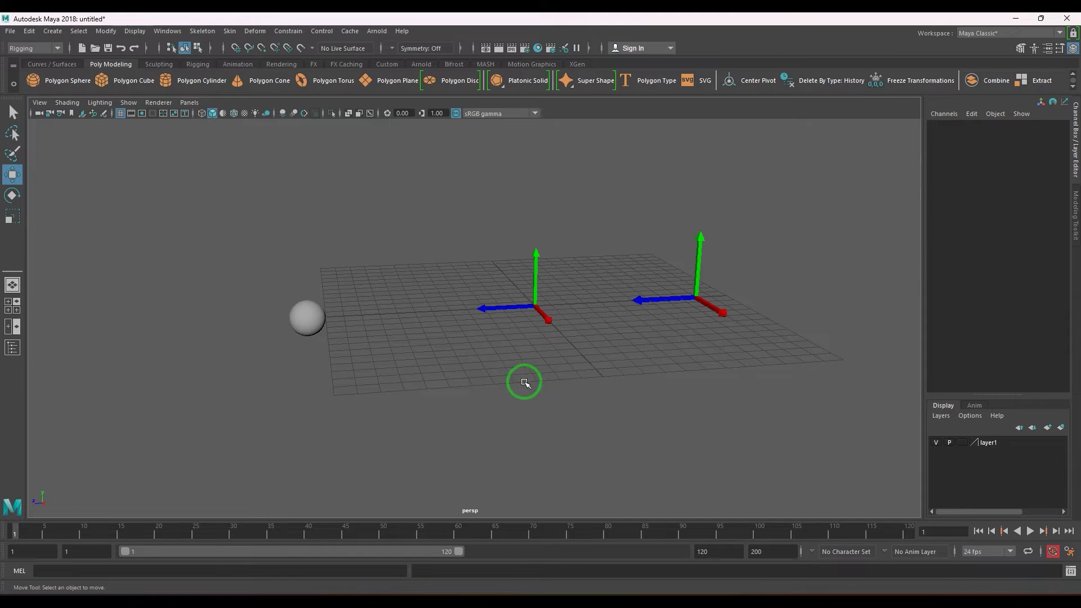
{"action": "left_click_drag", "start_coordinate": [246, 249], "coordinate": [396, 368]}
{"action": "left_click", "coordinate": [567, 314]}
{"action": "left_click_drag", "start_coordinate": [251, 252], "coordinate": [408, 358]}
{"action": "left_click_drag", "start_coordinate": [510, 302], "coordinate": [550, 350]}
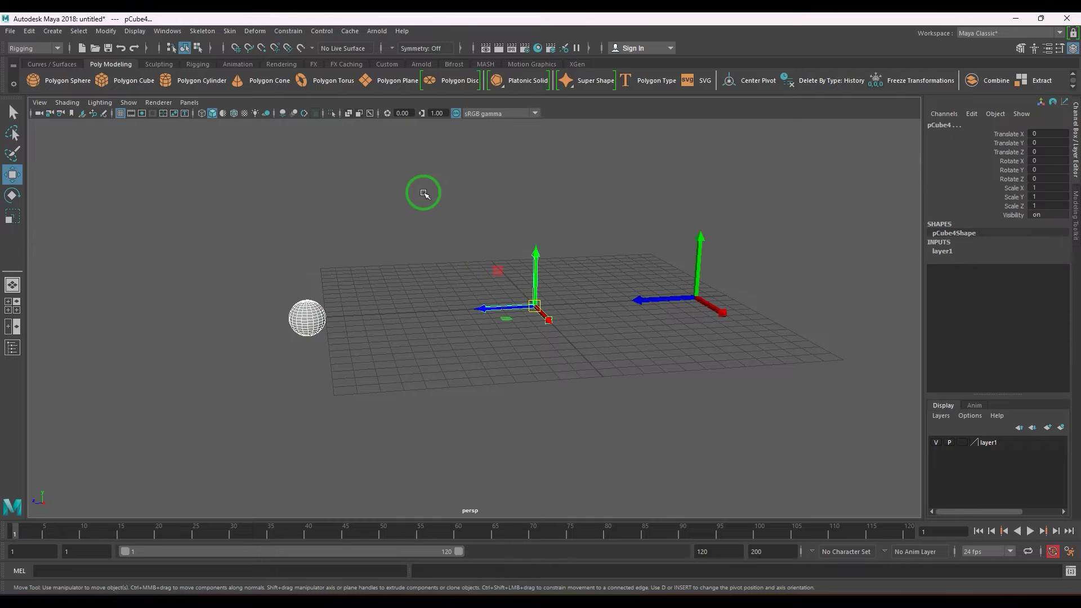
Step: Open the aim constraint options and reset them to their defaults
{"action": "left_click", "coordinate": [287, 31]}
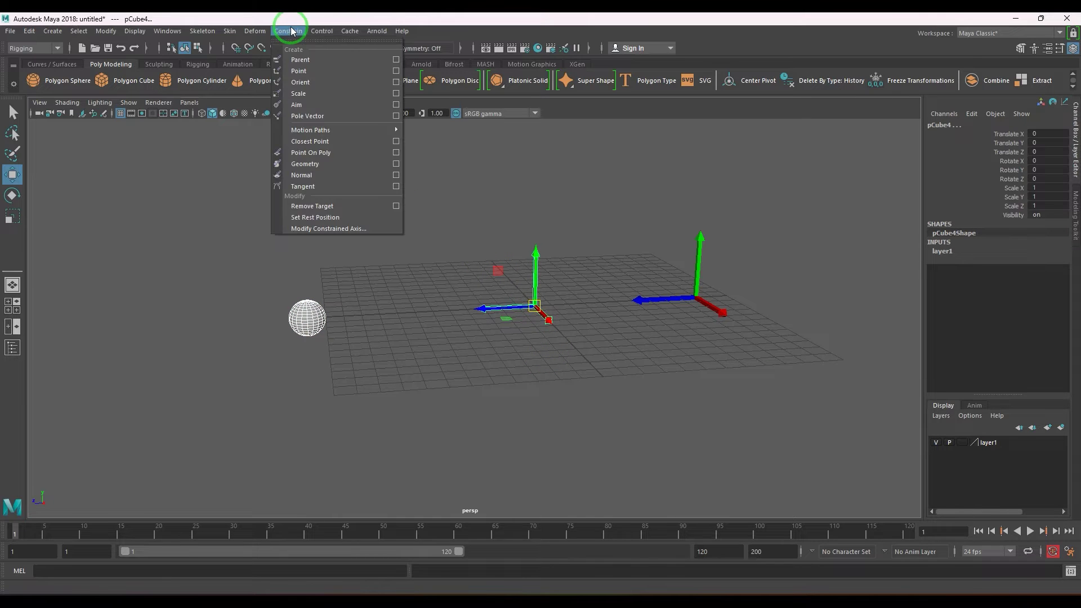
{"action": "left_click", "coordinate": [401, 109]}
{"action": "left_click", "coordinate": [739, 272]}
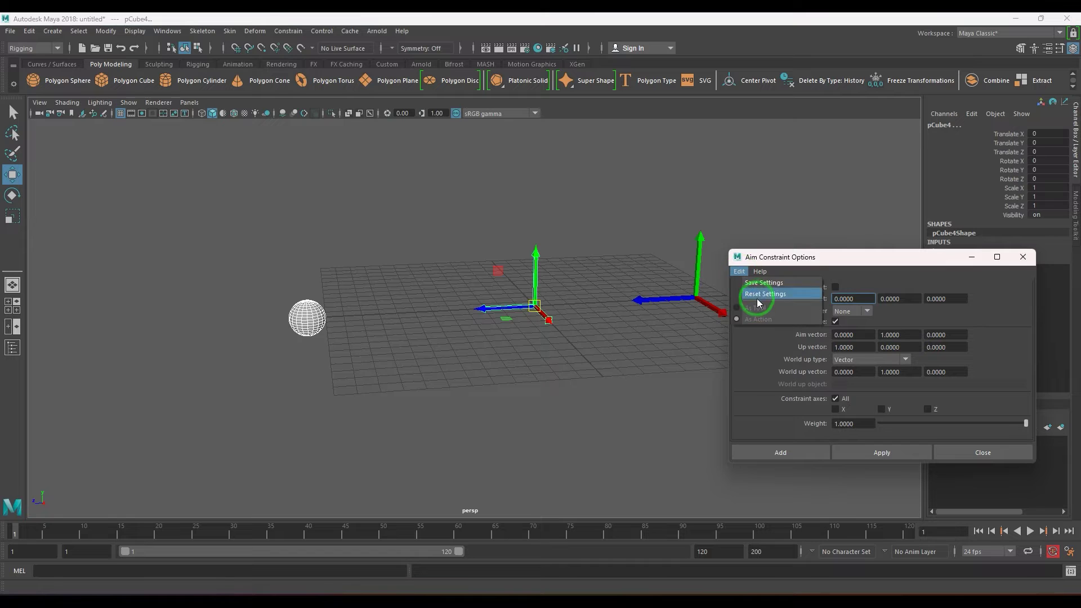
{"action": "left_click", "coordinate": [759, 294]}
{"action": "left_click_drag", "start_coordinate": [875, 259], "coordinate": [874, 184]}
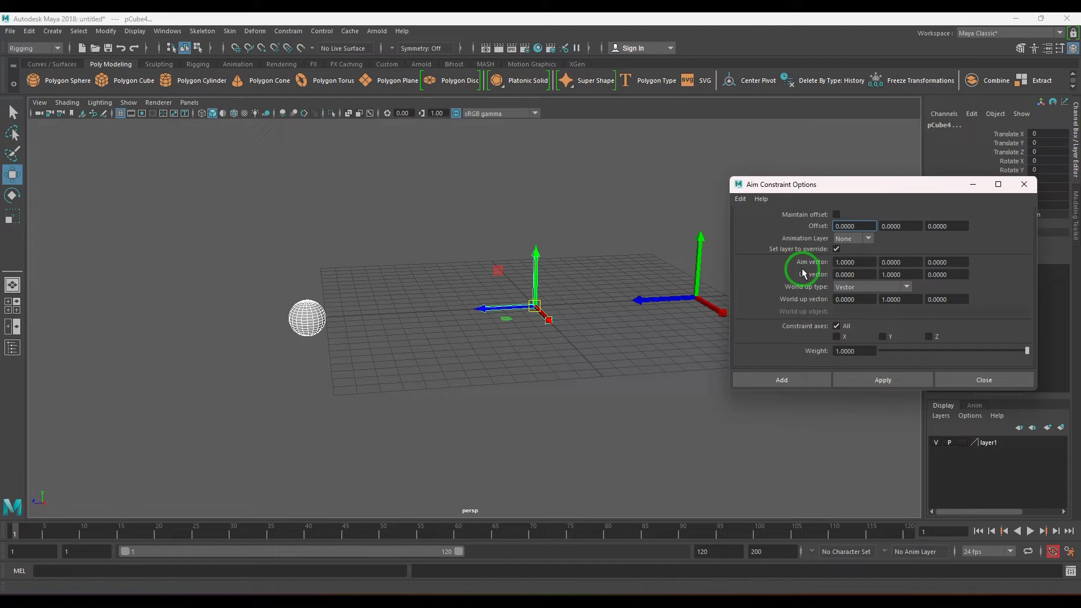
{"action": "left_click", "coordinate": [740, 199]}
{"action": "left_click", "coordinate": [749, 222]}
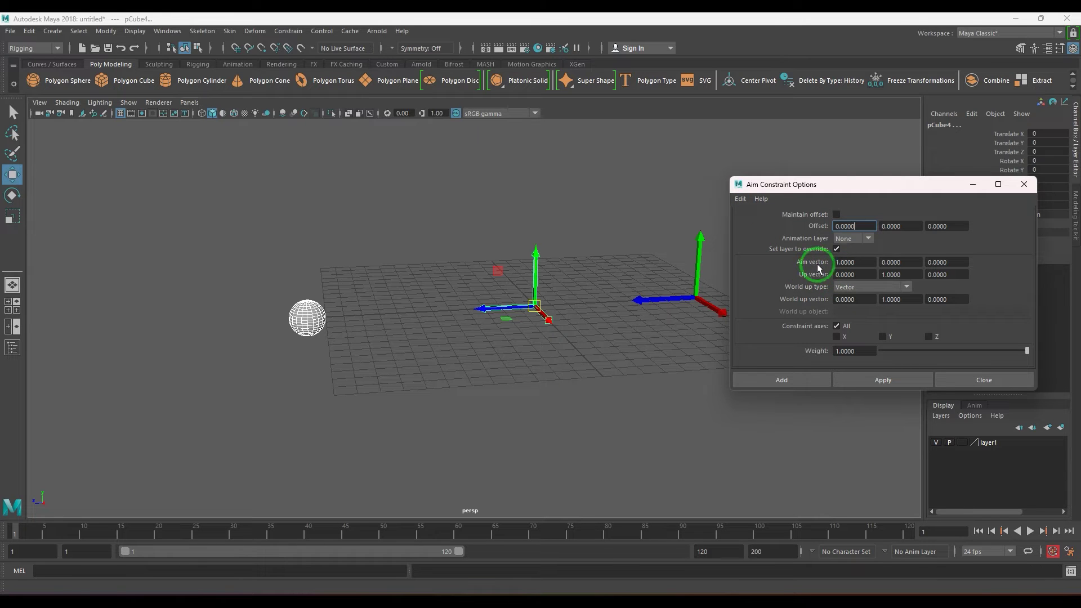
Step: Examine the aim vector, up vector and world up type settings in the aim constraint options
{"action": "double_click", "coordinate": [852, 264]}
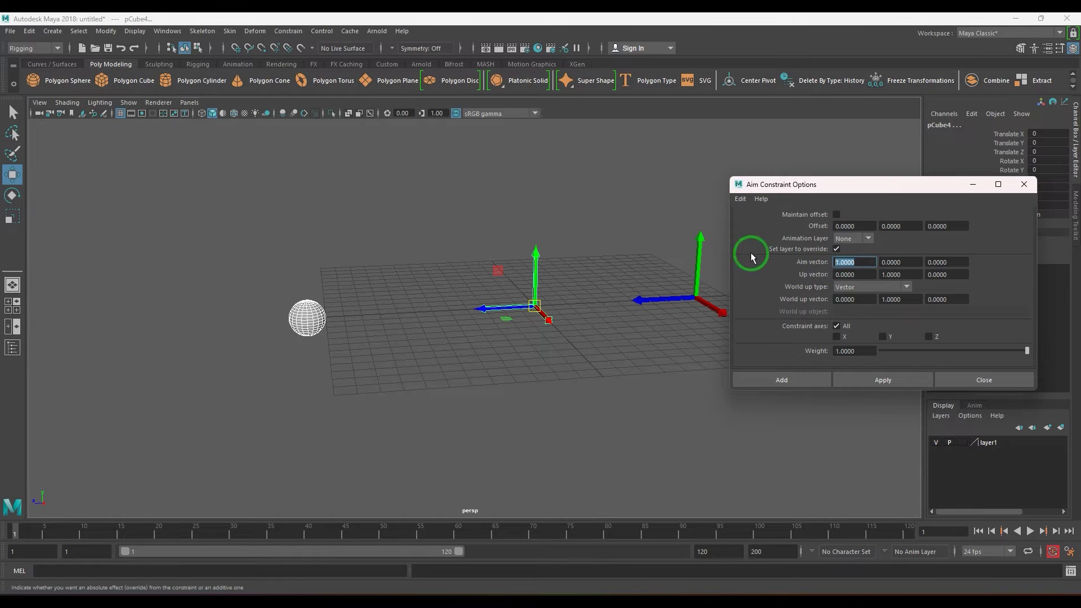
{"action": "double_click", "coordinate": [907, 276]}
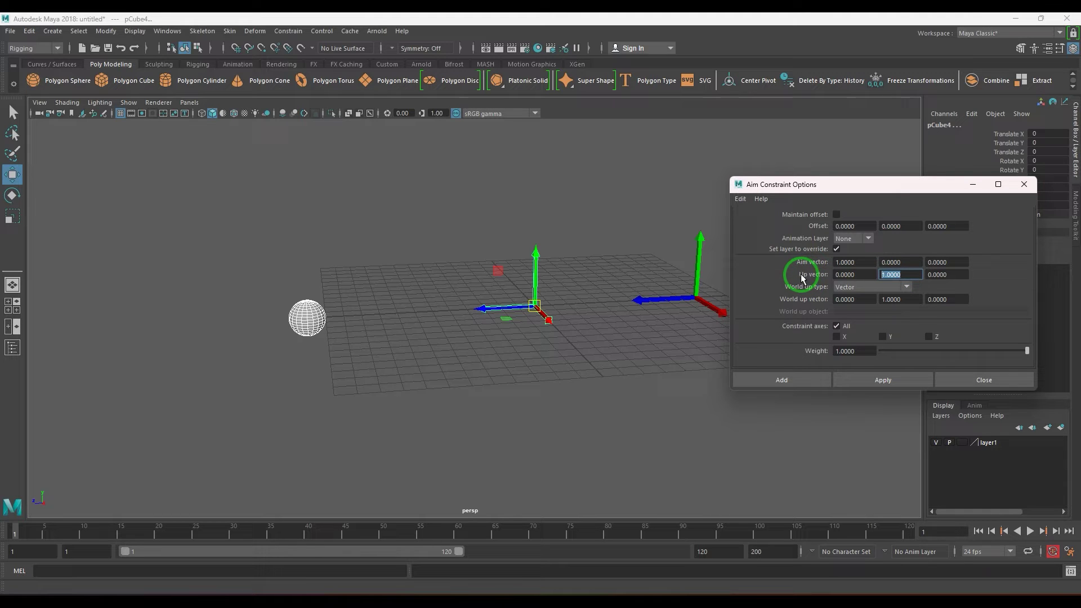
{"action": "left_click", "coordinate": [870, 288]}
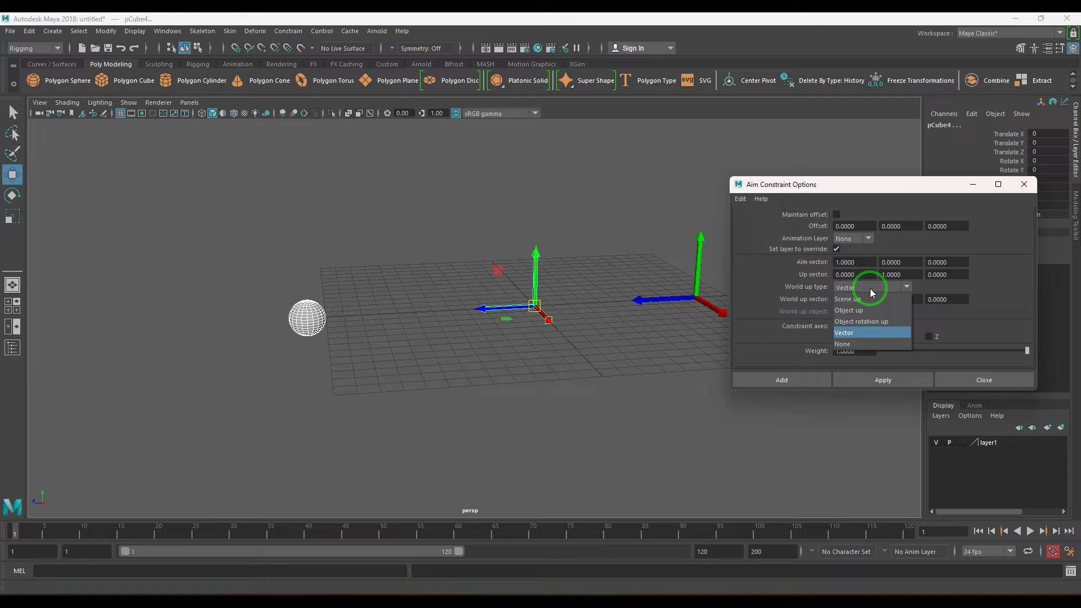
{"action": "left_click", "coordinate": [870, 288]}
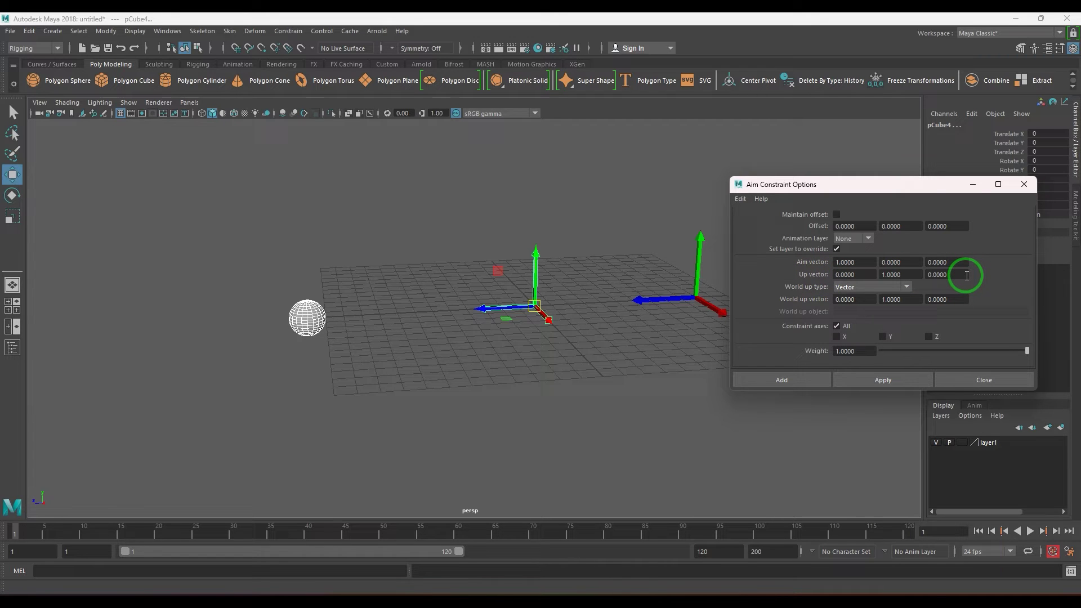
{"action": "left_click", "coordinate": [741, 199]}
{"action": "left_click", "coordinate": [757, 236]}
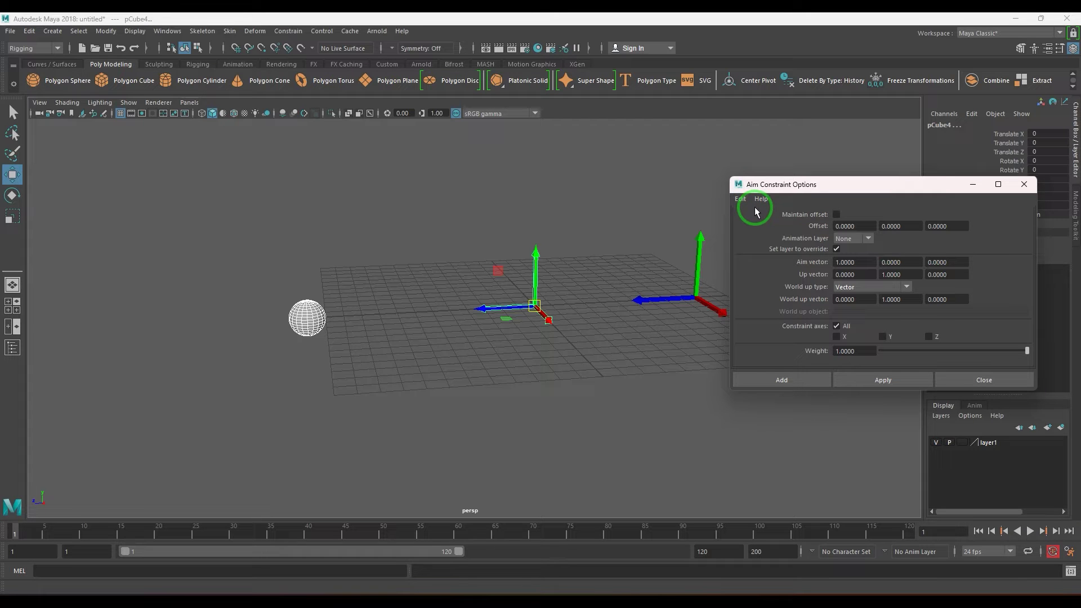
Step: Add an aim constraint from the sphere to the central axis arrows with aim vector 1, 0, 0 and up vector 0, 1, 0
{"action": "left_click", "coordinate": [579, 342]}
{"action": "left_click_drag", "start_coordinate": [241, 278], "coordinate": [314, 353]}
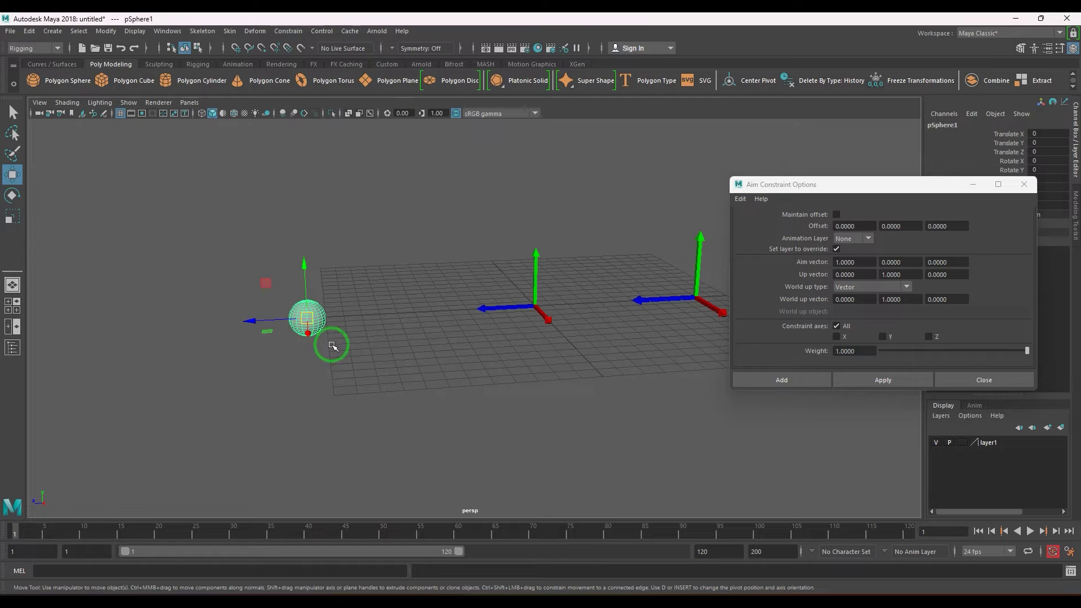
{"action": "left_click", "coordinate": [530, 354], "text": "shift"}
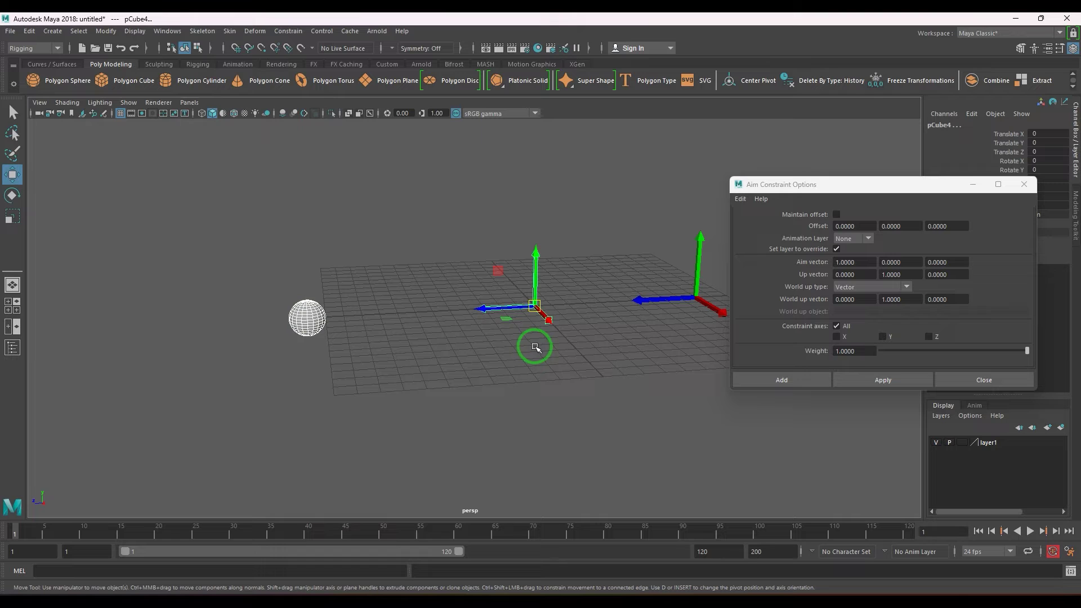
{"action": "left_click", "coordinate": [806, 380]}
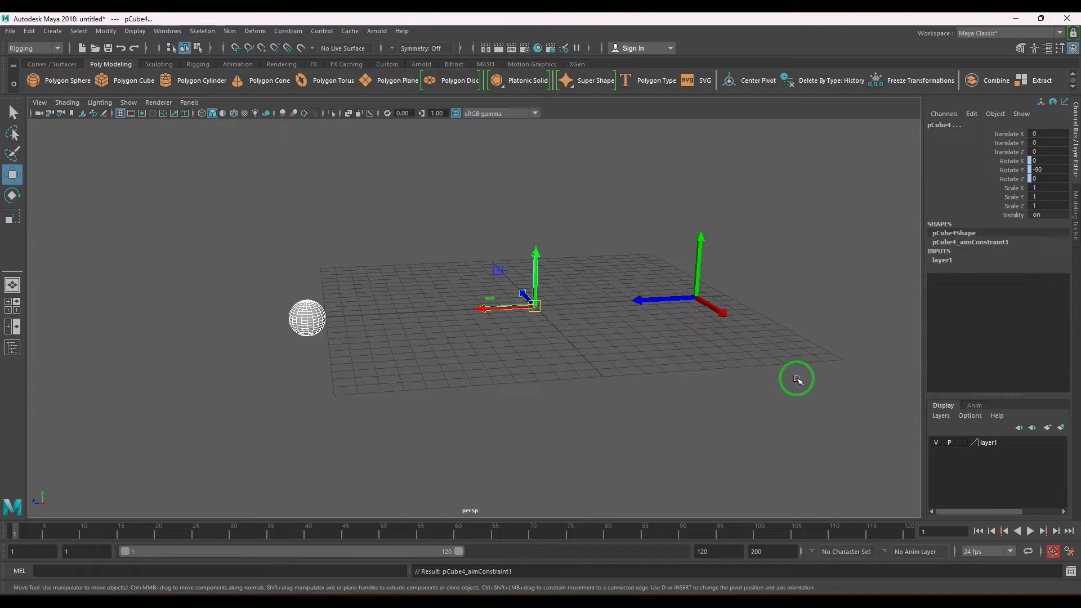
Step: Compare the constrained axis arrows with the unconstrained ones, and check them against the aim and up vectors in the aim constraint options
{"action": "left_click_drag", "start_coordinate": [745, 381], "coordinate": [613, 372], "text": "alt"}
{"action": "left_click_drag", "start_coordinate": [542, 227], "coordinate": [641, 333], "text": "alt"}
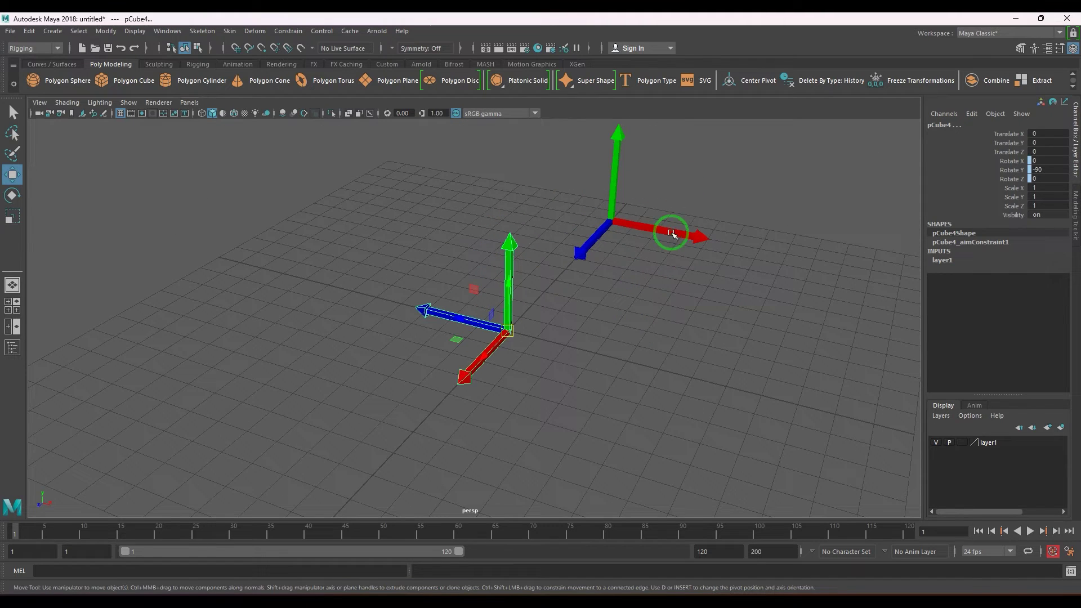
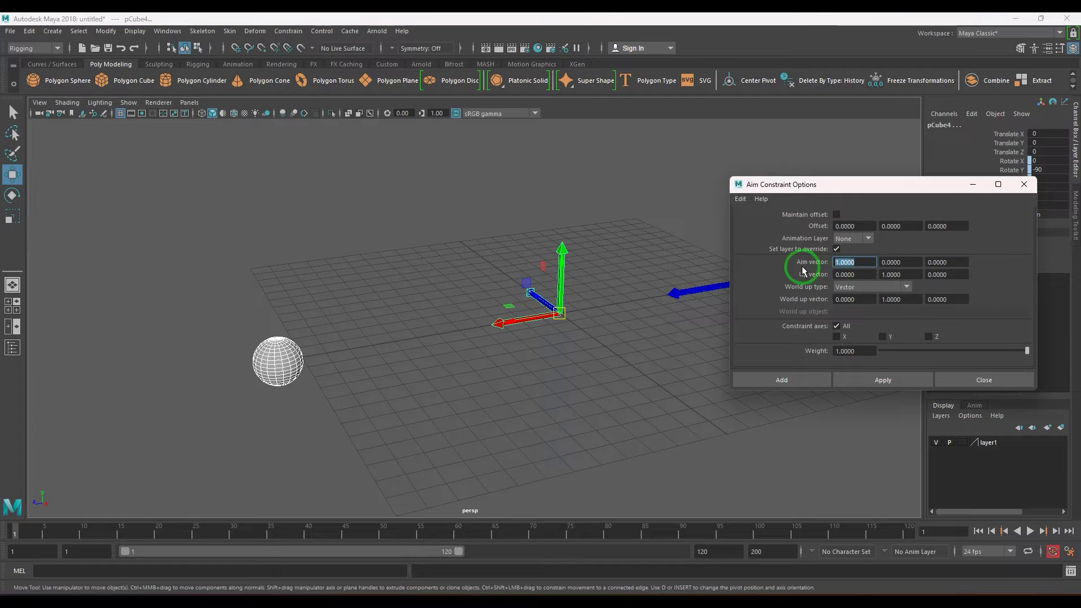
{"action": "left_click", "coordinate": [1023, 185]}
{"action": "left_click", "coordinate": [550, 437]}
{"action": "left_click", "coordinate": [520, 363]}
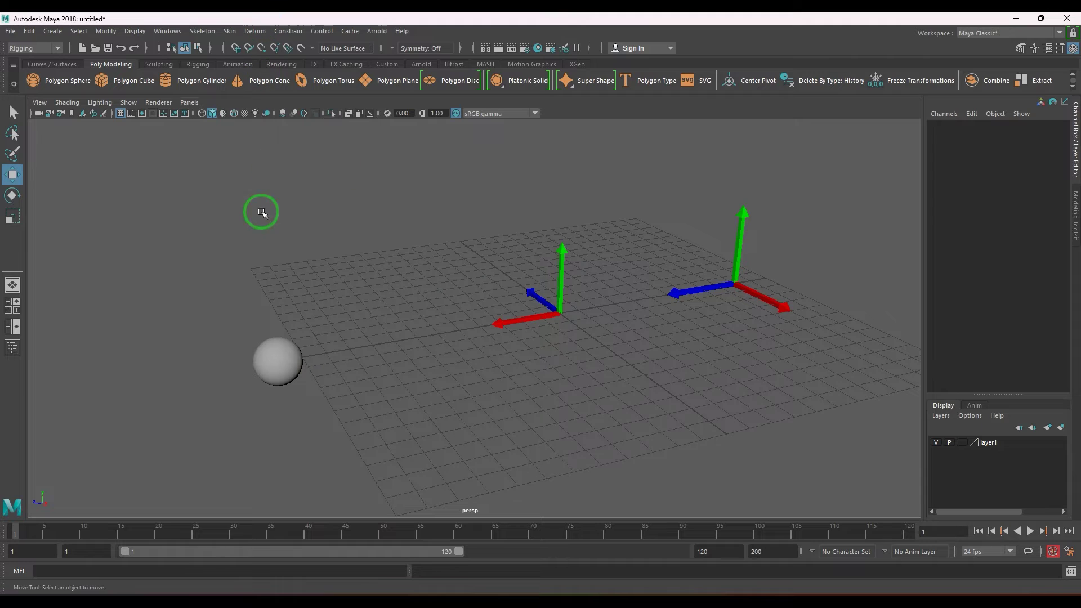
{"action": "left_click", "coordinate": [284, 34]}
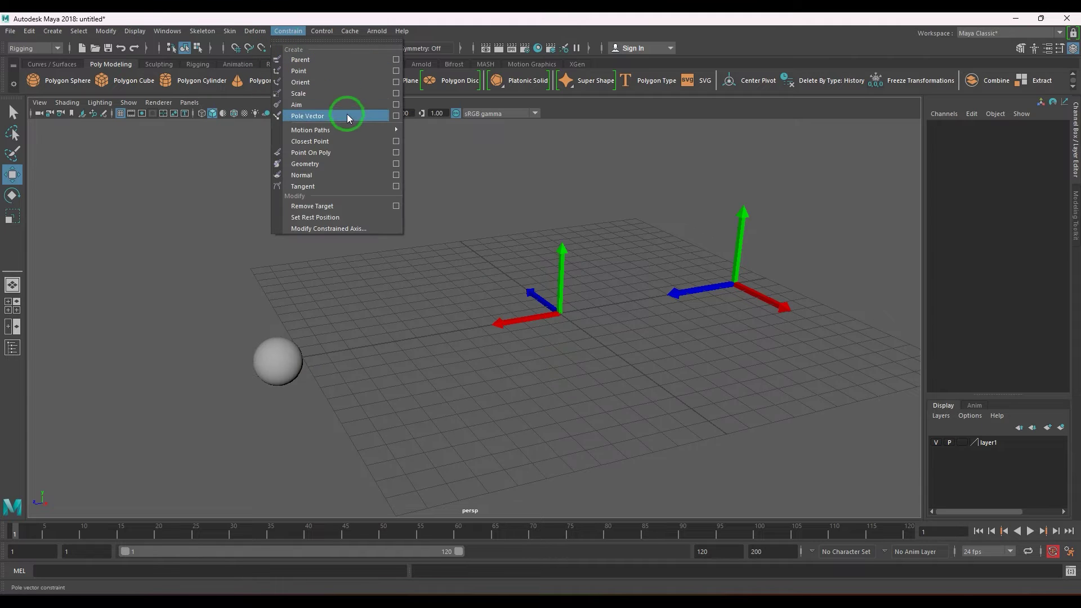
{"action": "left_click", "coordinate": [396, 105]}
{"action": "double_click", "coordinate": [895, 274]}
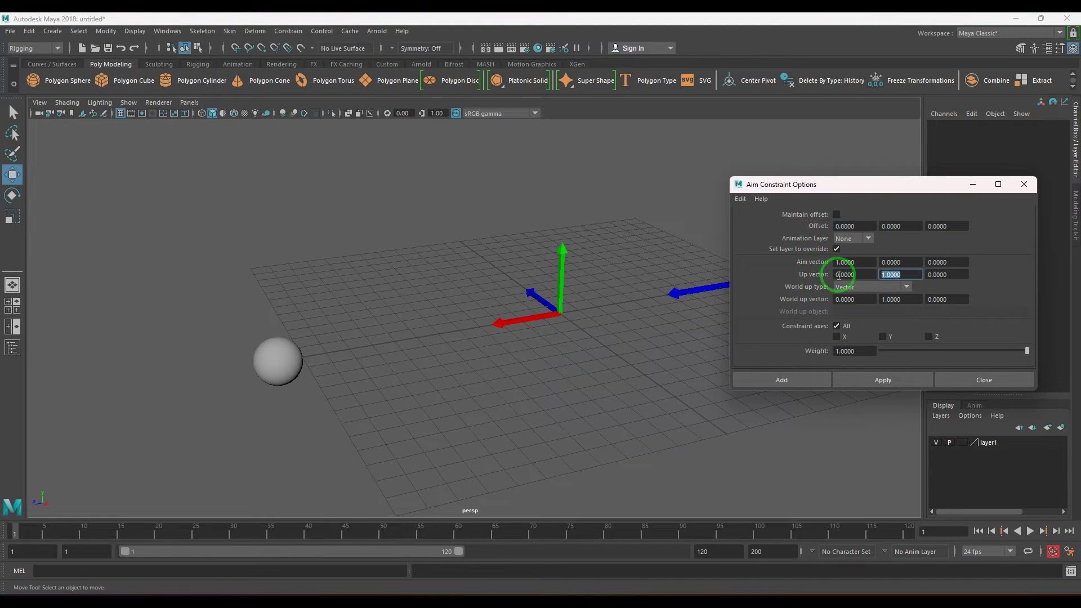
{"action": "left_click", "coordinate": [1024, 184]}
Step: Move the sphere around the central axis arrows to test their aim, ending at about -5.6 in Y and -10.6 in Z
{"action": "left_click_drag", "start_coordinate": [562, 387], "coordinate": [420, 399], "text": "alt"}
{"action": "left_click", "coordinate": [300, 359]}
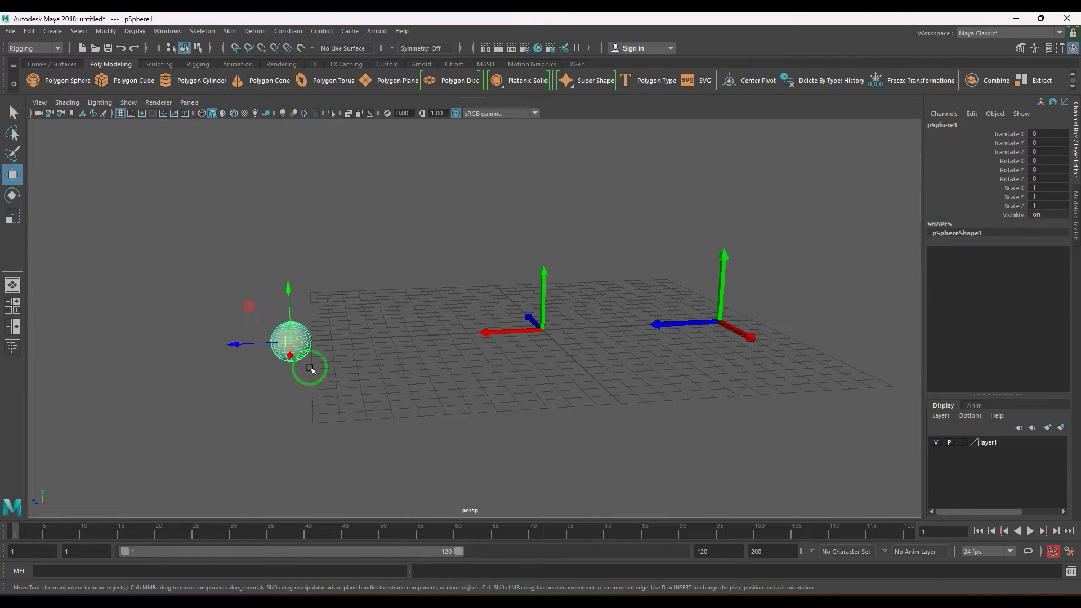
{"action": "left_click_drag", "start_coordinate": [254, 304], "coordinate": [235, 282]}
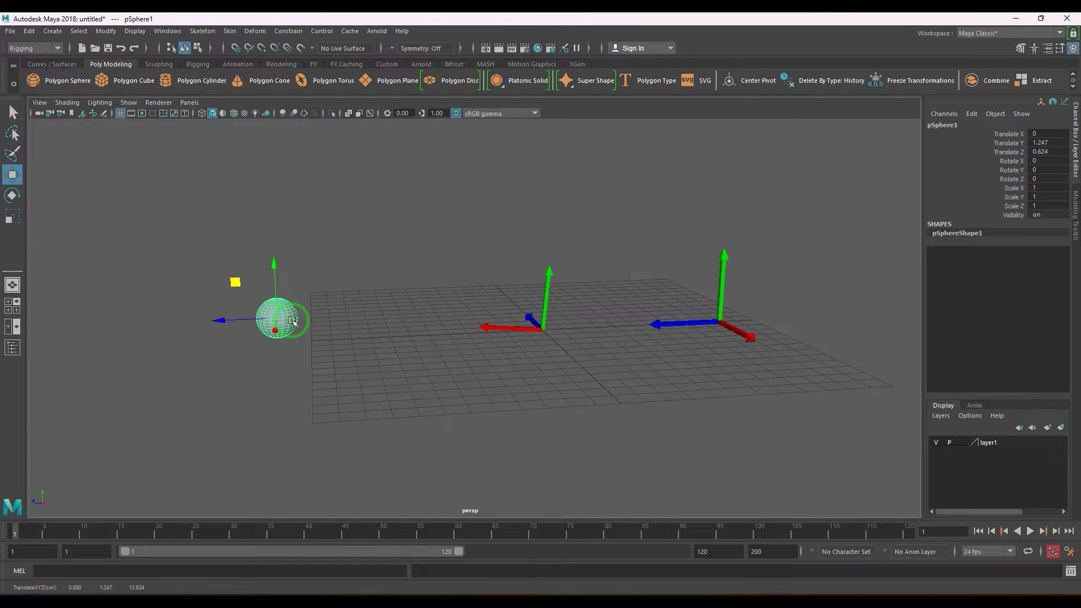
{"action": "left_click_drag", "start_coordinate": [234, 280], "coordinate": [599, 403]}
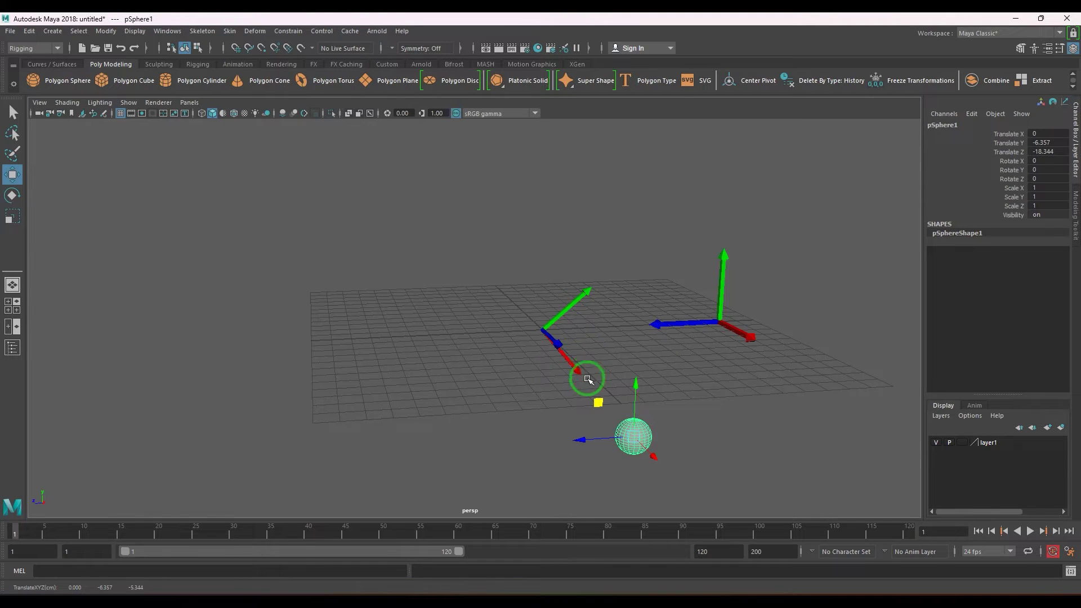
{"action": "left_click_drag", "start_coordinate": [591, 401], "coordinate": [365, 331]}
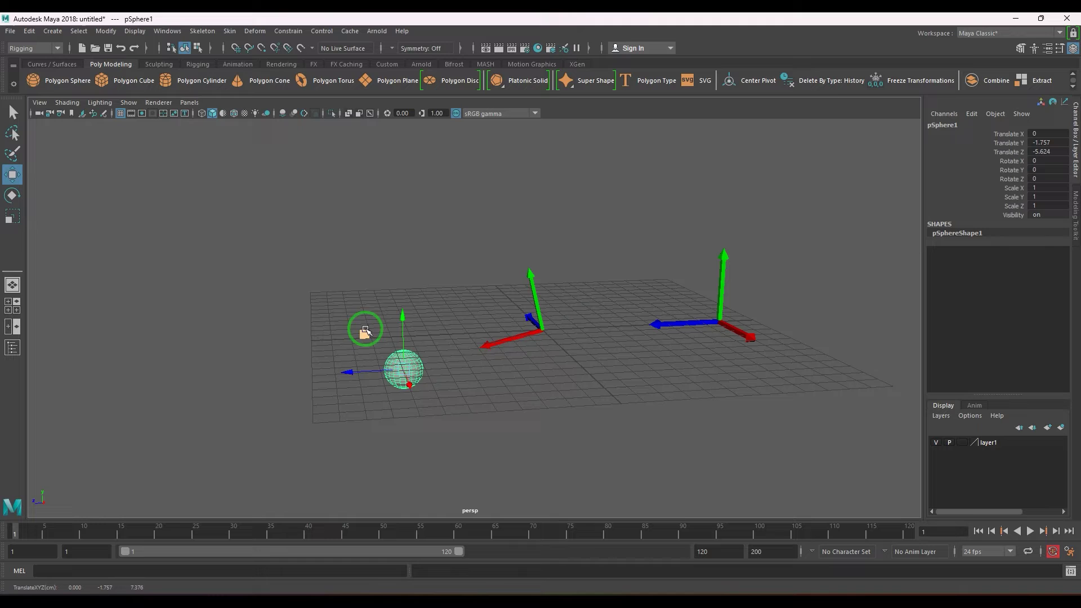
{"action": "left_click", "coordinate": [288, 31]}
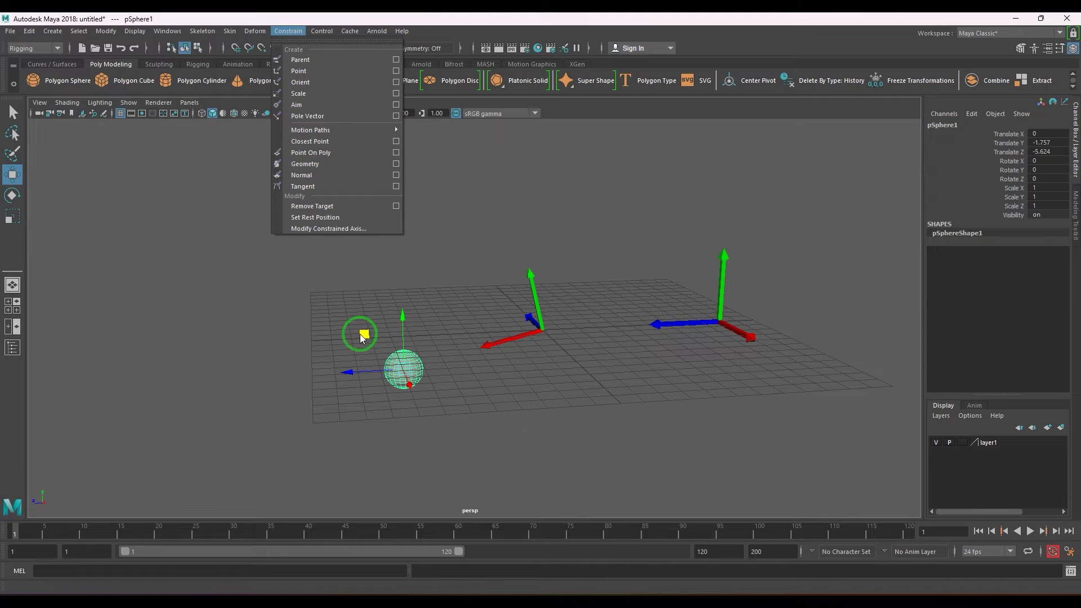
{"action": "left_click_drag", "start_coordinate": [364, 334], "coordinate": [459, 398]}
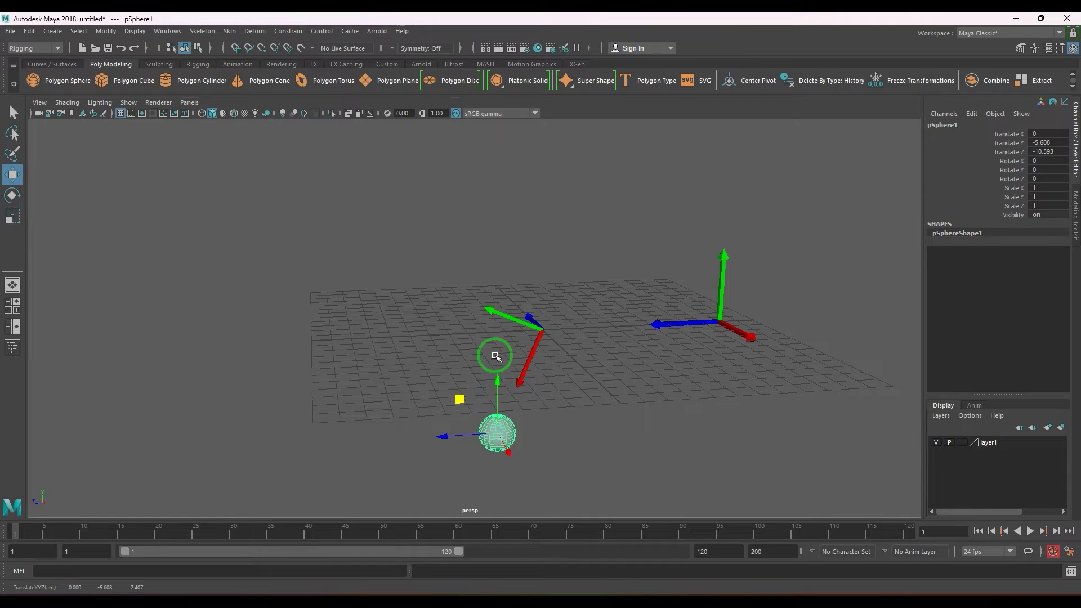
Step: Move the sphere below and around the central axis arrows to test where they flip, ending at about 1.45 in Y
{"action": "mouse_move", "coordinate": [459, 399]}
{"action": "left_mouse_down"}
{"action": "mouse_move", "coordinate": [507, 427]}
{"action": "mouse_move", "coordinate": [492, 429]}
{"action": "mouse_move", "coordinate": [543, 424]}
{"action": "mouse_move", "coordinate": [618, 358]}
{"action": "mouse_move", "coordinate": [588, 401]}
{"action": "mouse_move", "coordinate": [401, 364]}
{"action": "mouse_move", "coordinate": [551, 404]}
{"action": "mouse_move", "coordinate": [513, 420]}
{"action": "mouse_move", "coordinate": [464, 398]}
{"action": "mouse_move", "coordinate": [532, 418]}
{"action": "mouse_move", "coordinate": [461, 402]}
{"action": "left_mouse_up"}
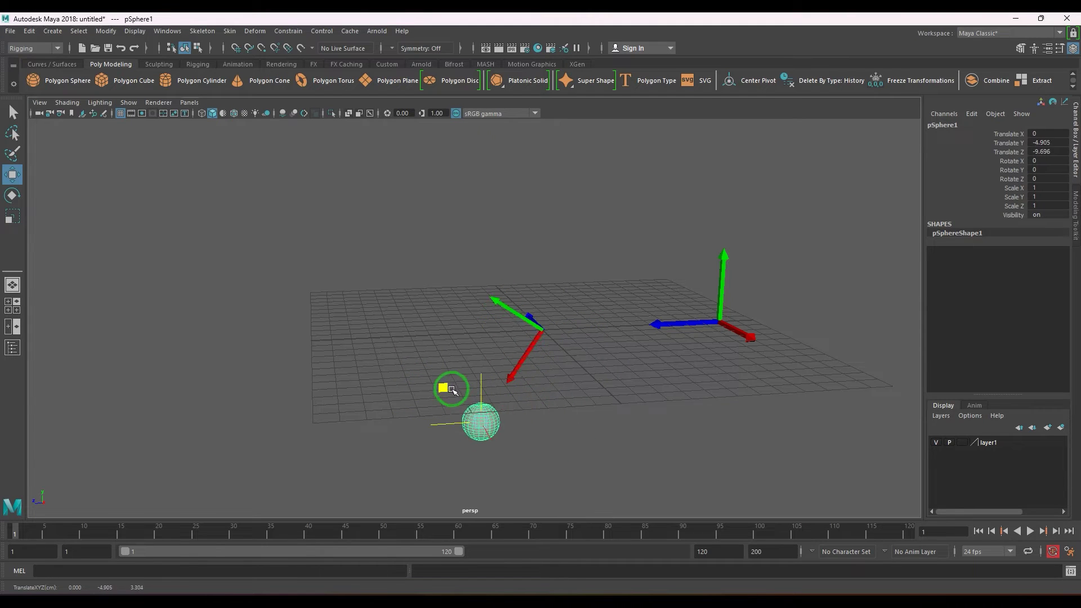
{"action": "left_click_drag", "start_coordinate": [529, 406], "coordinate": [447, 387]}
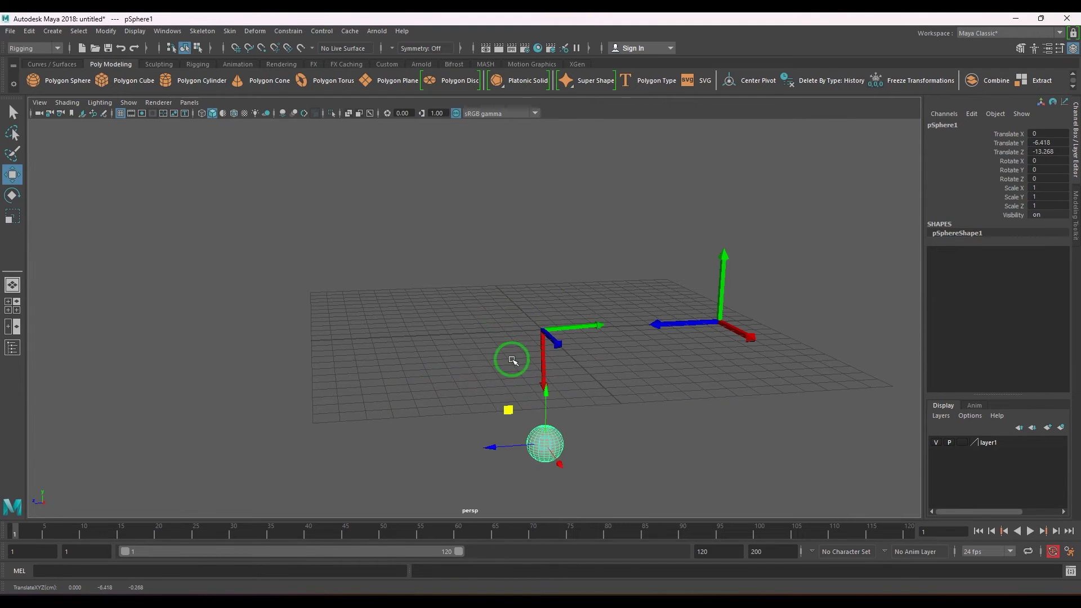
{"action": "left_click_drag", "start_coordinate": [625, 424], "coordinate": [717, 466], "text": "alt"}
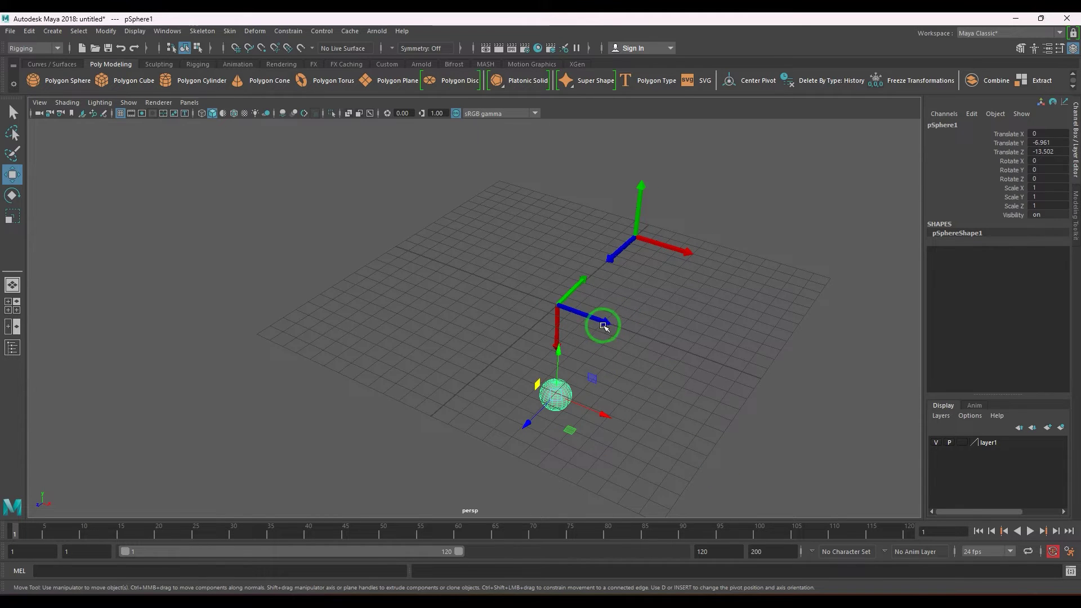
{"action": "left_click_drag", "start_coordinate": [538, 385], "coordinate": [485, 398]}
{"action": "left_click_drag", "start_coordinate": [361, 324], "coordinate": [393, 305]}
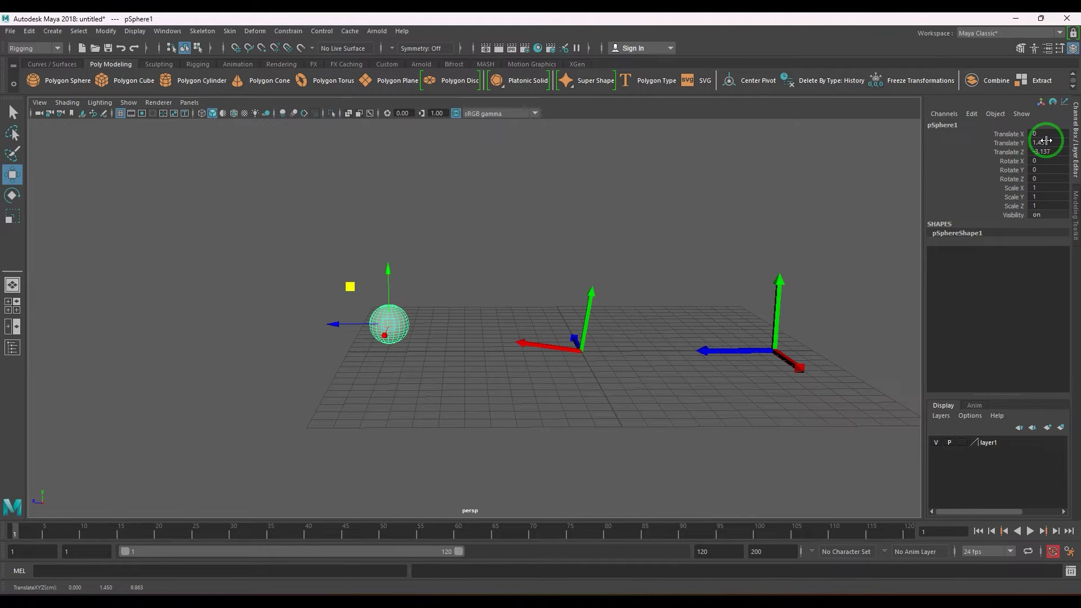
Step: Reset the sphere's Translate Y and Translate Z to 0
{"action": "left_click_drag", "start_coordinate": [1041, 143], "coordinate": [1041, 151]}
{"action": "type", "text": "0"}
{"action": "key", "text": "Return"}
Step: Open the Outliner and delete the aim constraint under pCube4
{"action": "left_click", "coordinate": [167, 31]}
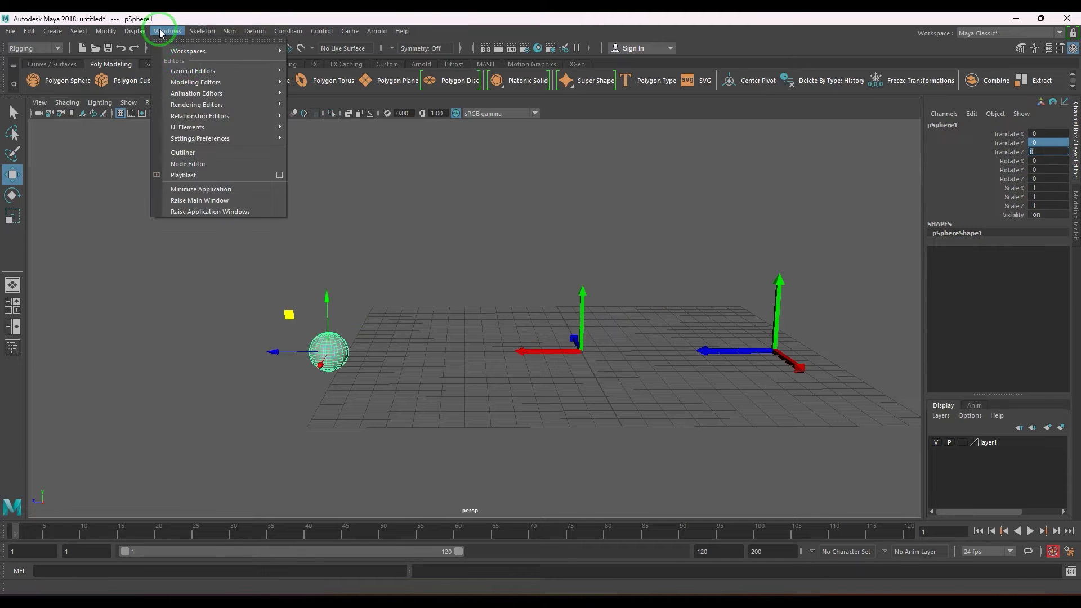
{"action": "left_click", "coordinate": [185, 162]}
{"action": "left_click", "coordinate": [112, 247]}
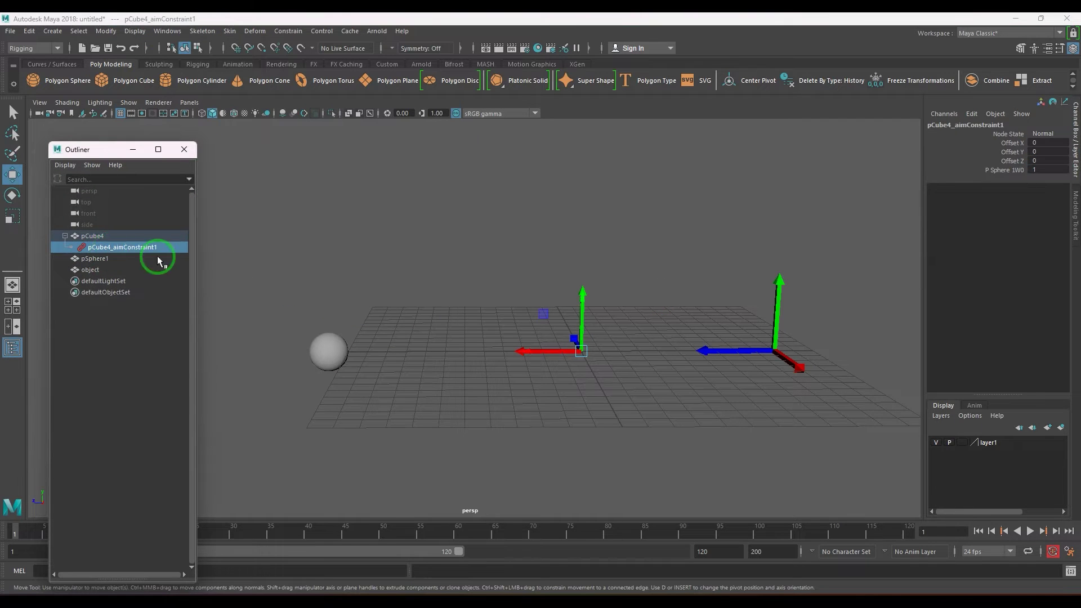
{"action": "key", "text": "Delete"}
Step: Reset the aim constraint options for the sphere and the central axis arrows, and set the world up type to Scene up
{"action": "left_click_drag", "start_coordinate": [285, 306], "coordinate": [462, 383]}
{"action": "left_click", "coordinate": [584, 353], "text": "shift"}
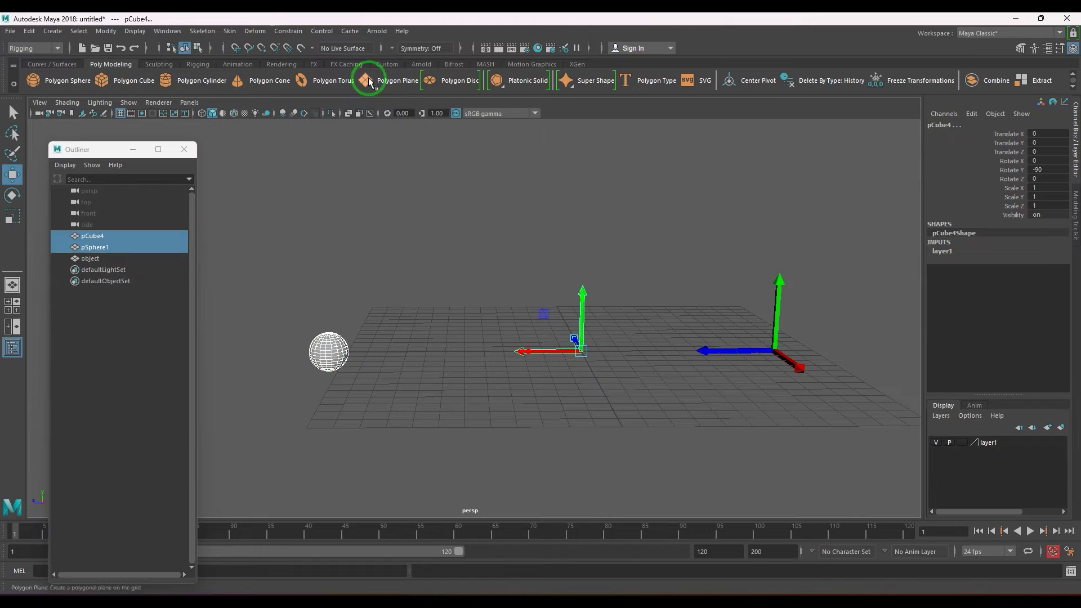
{"action": "left_click", "coordinate": [288, 31]}
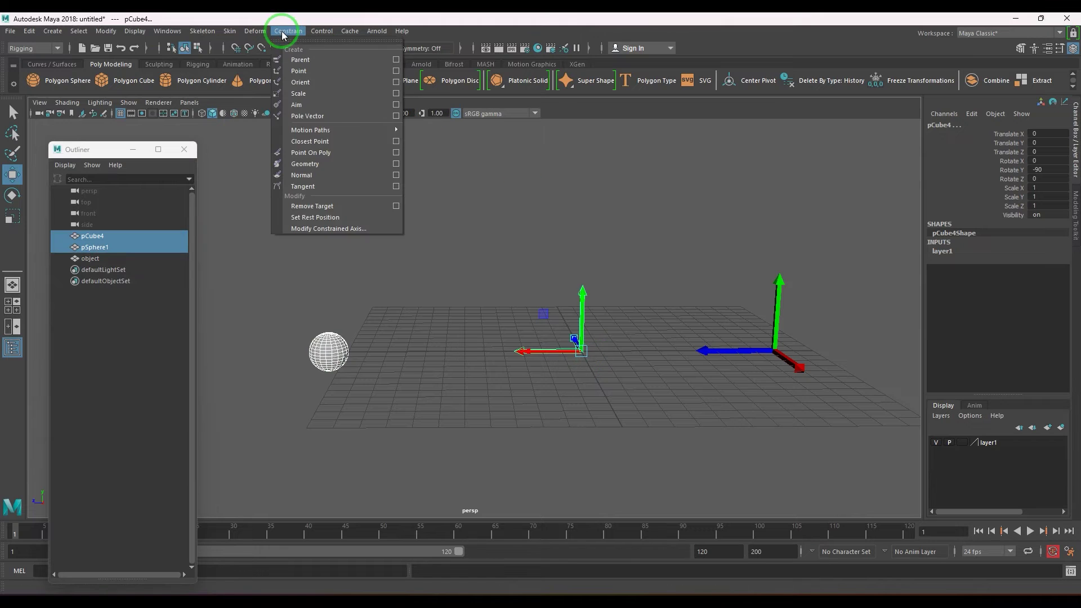
{"action": "left_click", "coordinate": [396, 105]}
{"action": "left_click", "coordinate": [740, 198]}
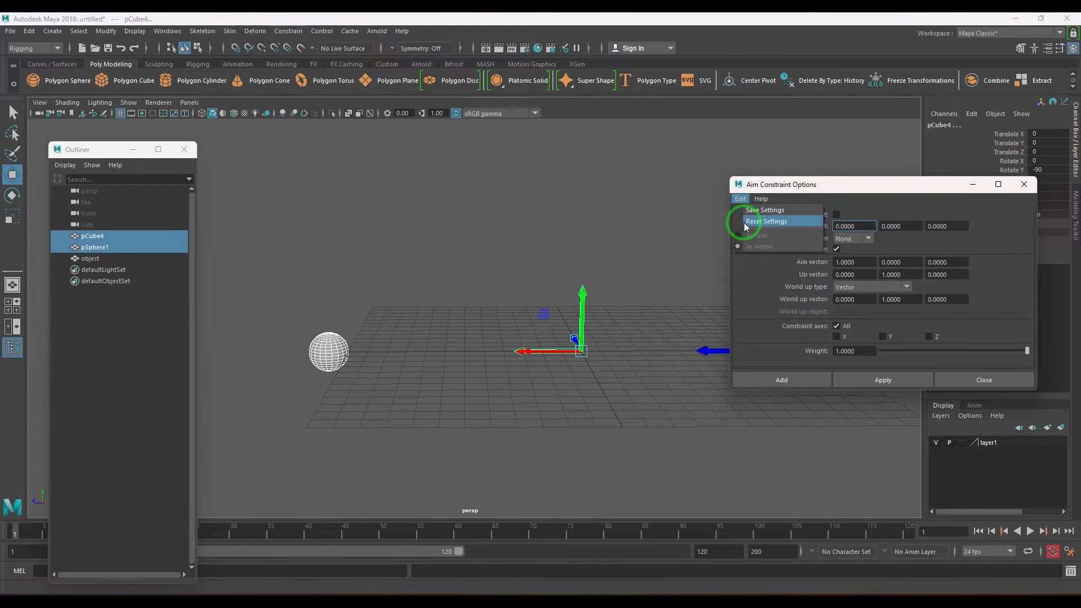
{"action": "left_click", "coordinate": [741, 225]}
{"action": "left_click", "coordinate": [883, 288]}
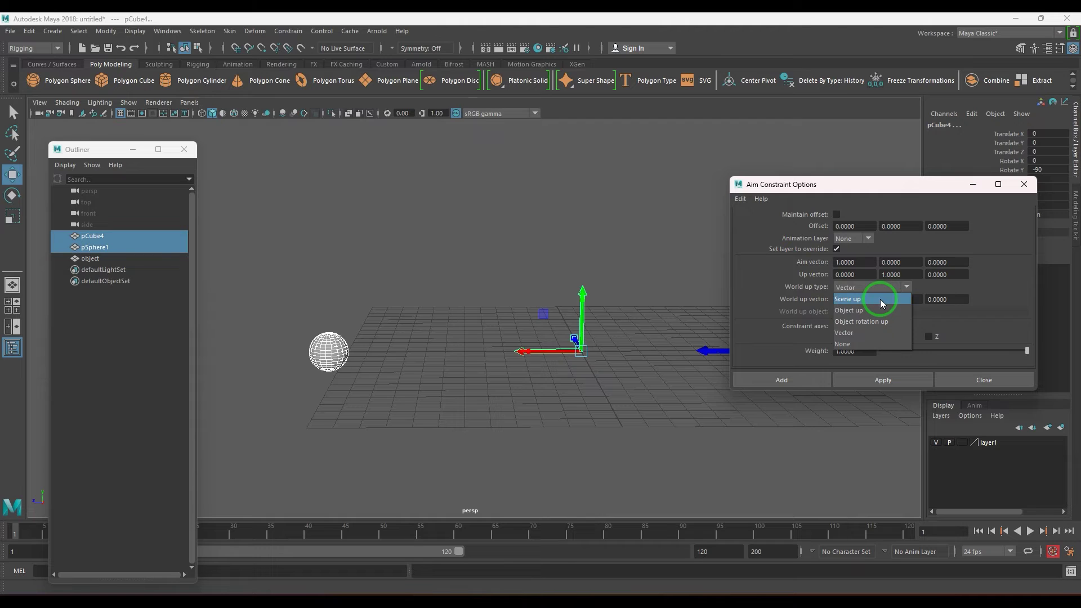
{"action": "left_click", "coordinate": [882, 303]}
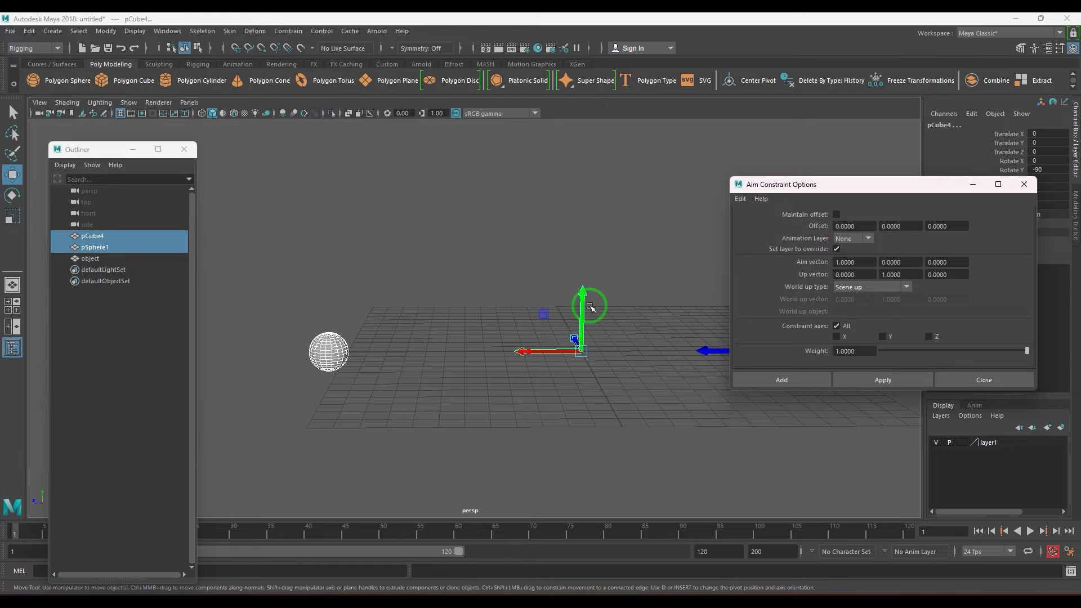
{"action": "left_click_drag", "start_coordinate": [572, 386], "coordinate": [525, 285], "text": "alt"}
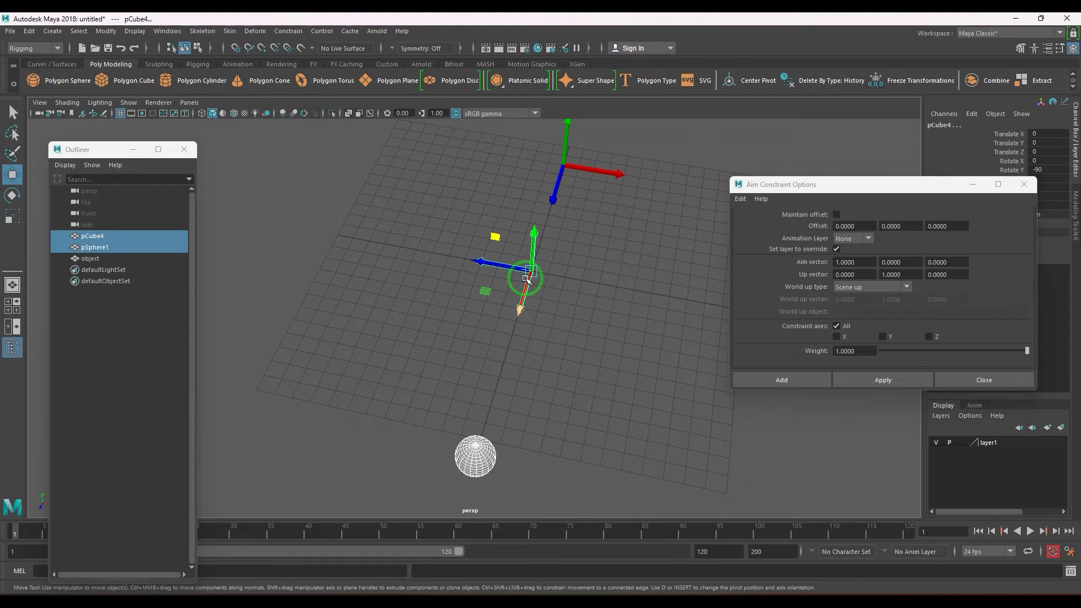
{"action": "left_click_drag", "start_coordinate": [574, 350], "coordinate": [563, 331], "text": "alt"}
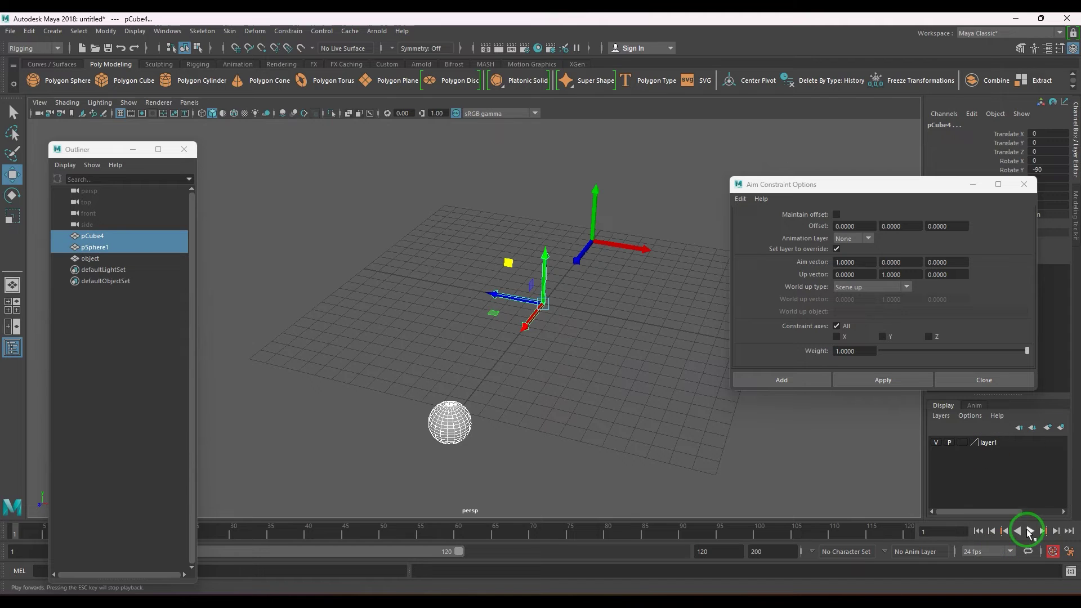
Step: Look through the Preferences categories for the world coordinate system's up axis setting
{"action": "left_click", "coordinate": [1068, 551]}
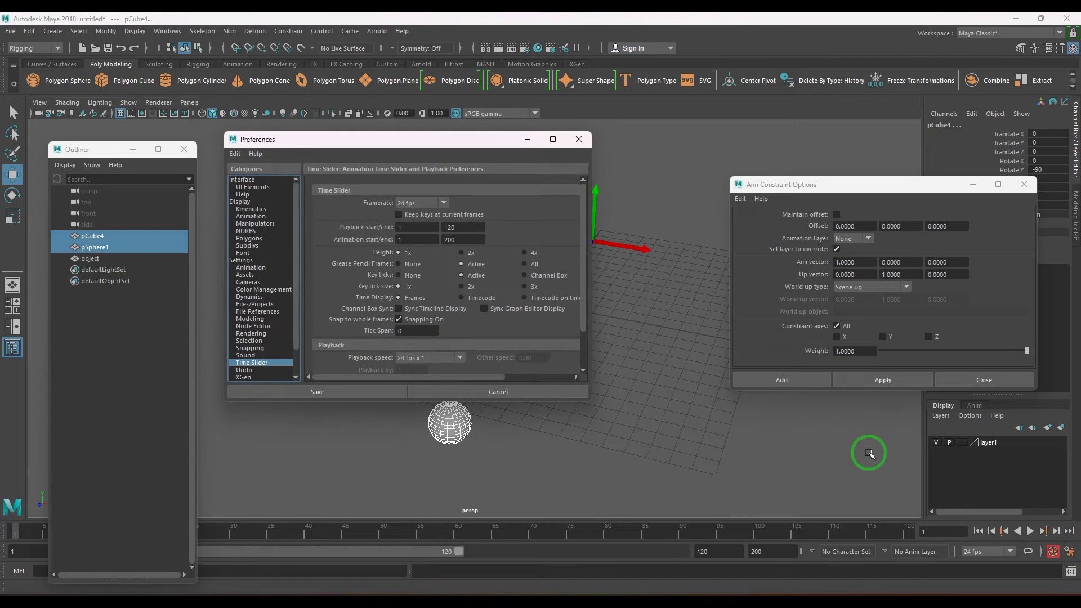
{"action": "left_click", "coordinate": [251, 267]}
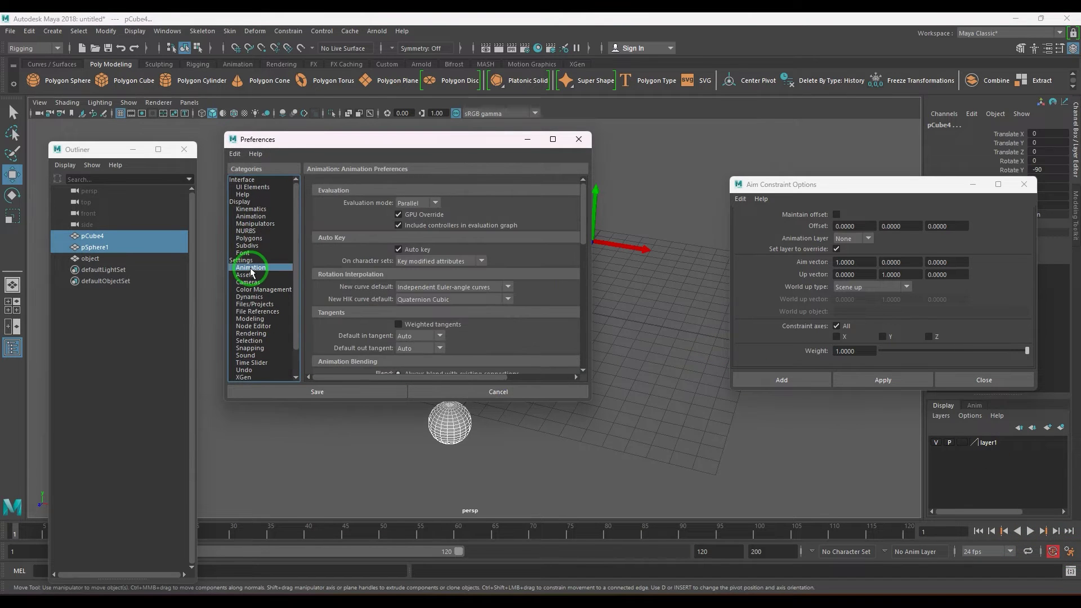
{"action": "left_click", "coordinate": [250, 275]}
{"action": "left_click", "coordinate": [243, 179]}
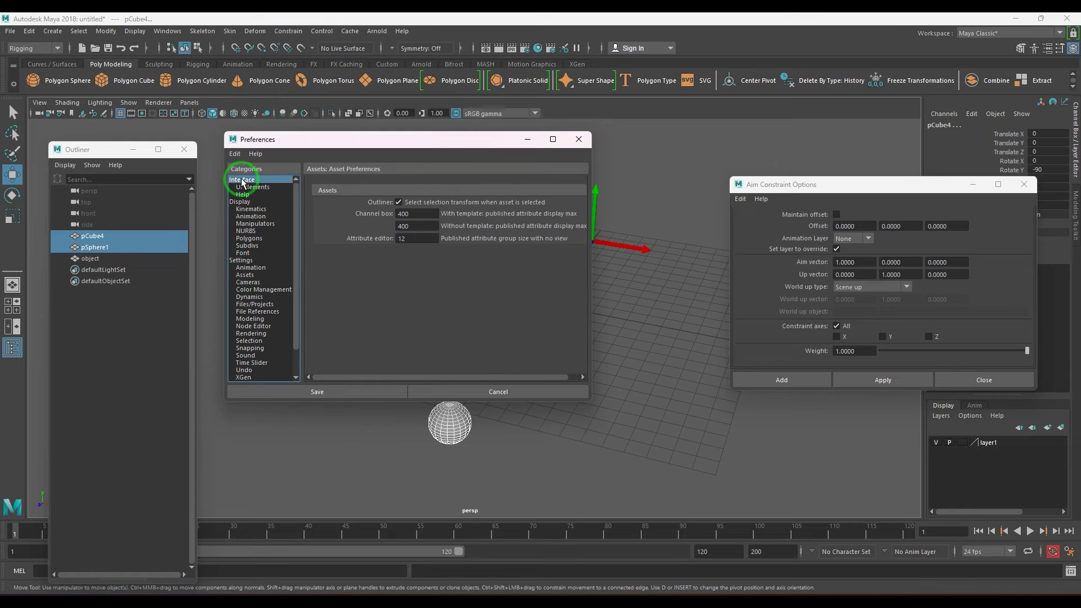
{"action": "left_click", "coordinate": [243, 202]}
{"action": "left_click", "coordinate": [251, 208]}
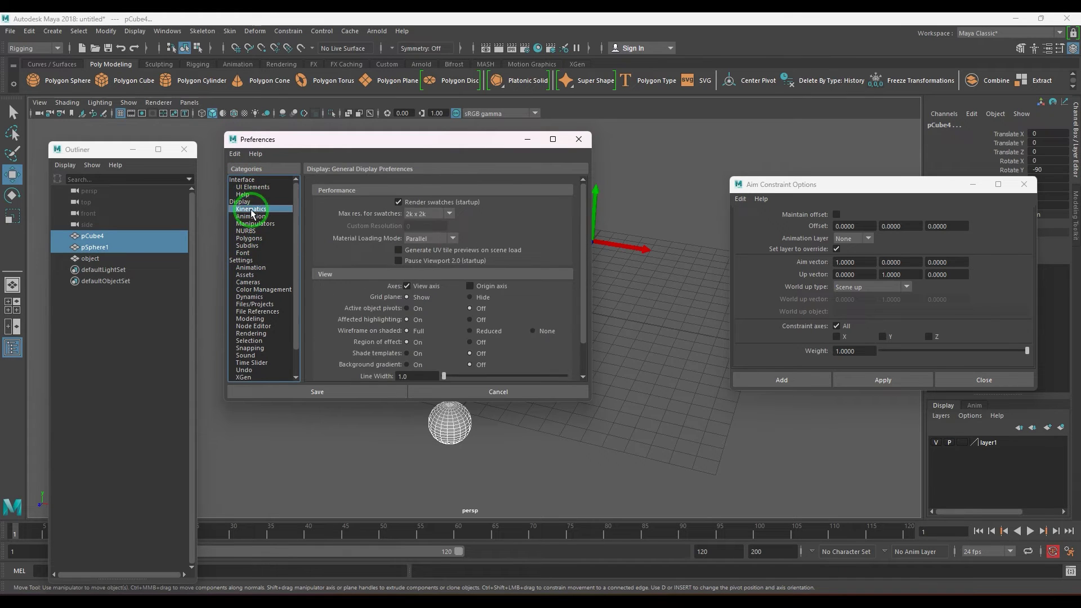
{"action": "left_click", "coordinate": [251, 217]}
{"action": "left_click", "coordinate": [254, 223]}
{"action": "left_click", "coordinate": [246, 231]}
{"action": "left_click", "coordinate": [249, 238]}
{"action": "left_click", "coordinate": [247, 245]}
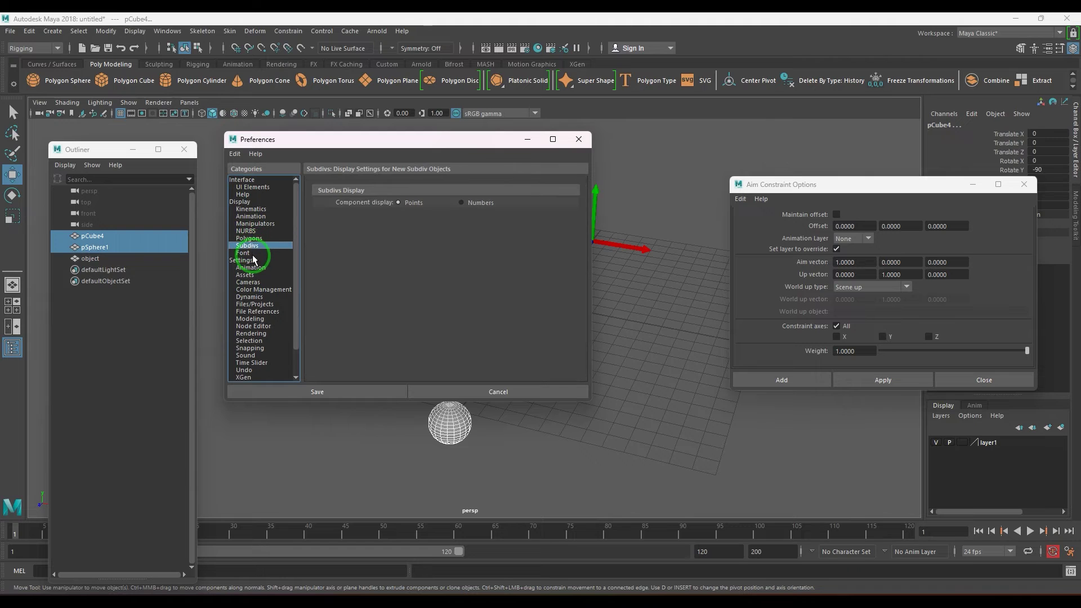
{"action": "left_click", "coordinate": [243, 253]}
{"action": "left_click", "coordinate": [241, 260]}
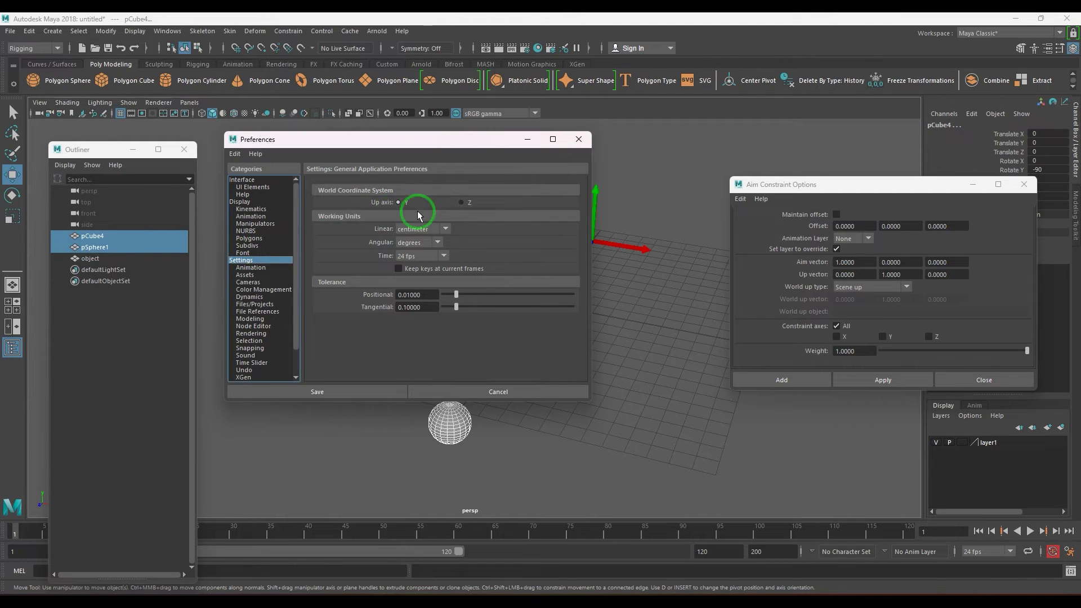
Step: Switch the world up axis to Z and back to Y, and save the preferences
{"action": "left_click", "coordinate": [464, 205]}
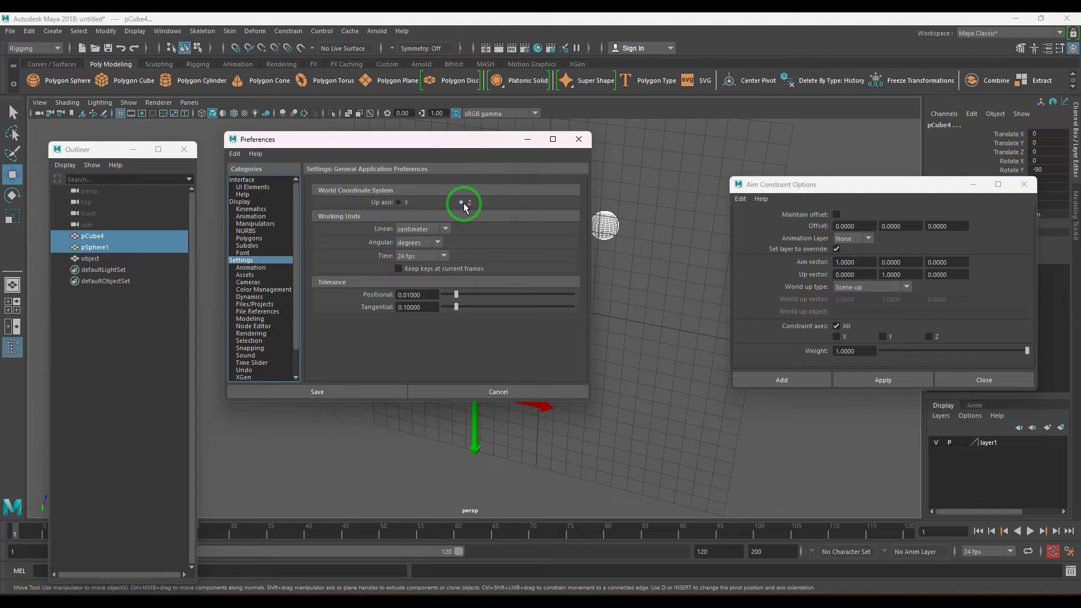
{"action": "left_click", "coordinate": [403, 205]}
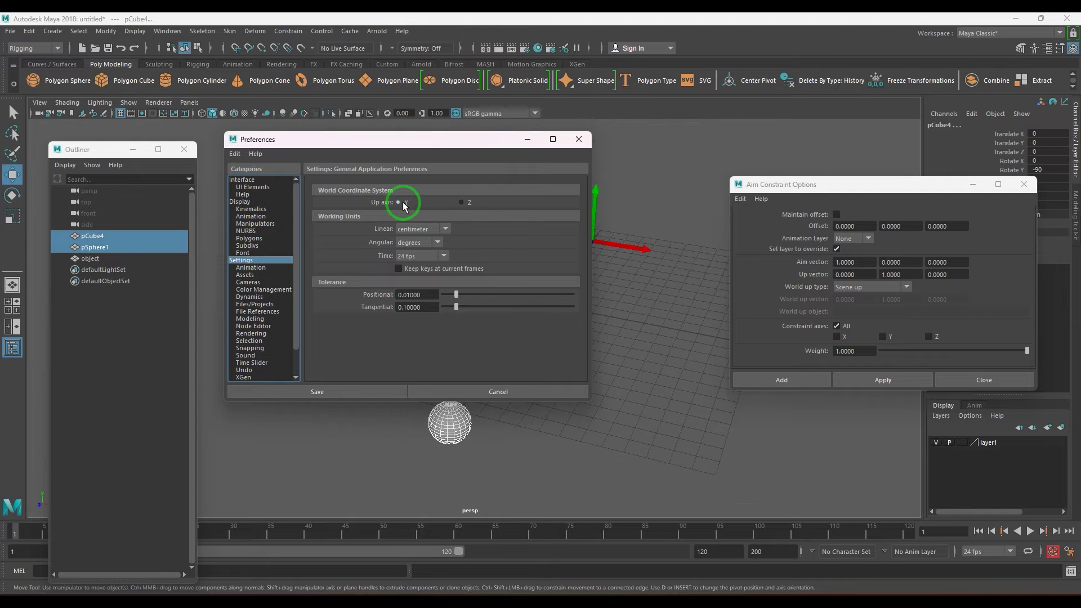
{"action": "left_click", "coordinate": [309, 389]}
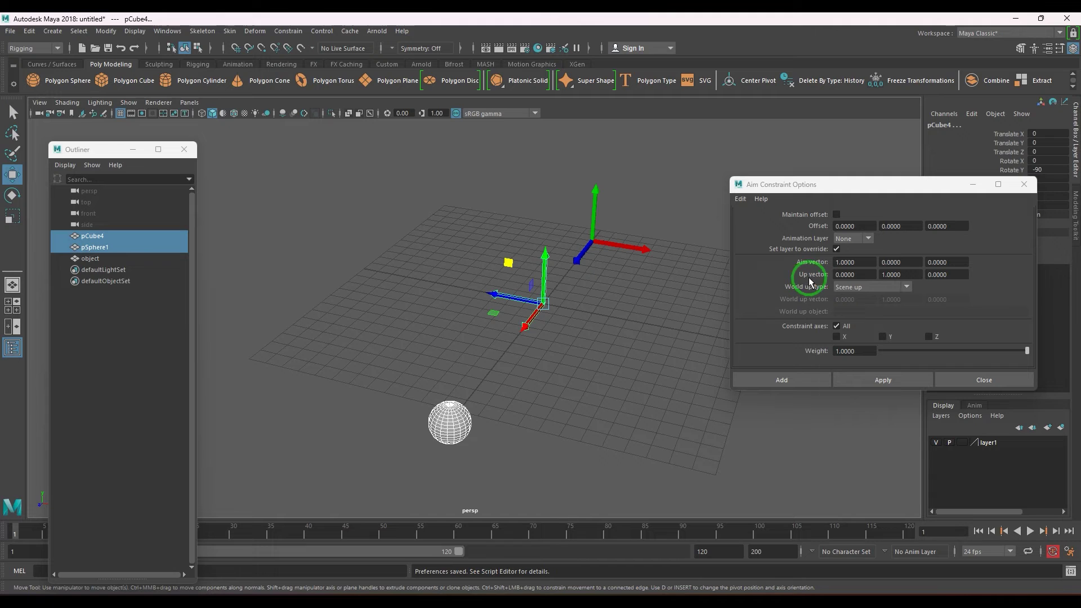
Step: Compare the Y up vector in the aim constraint options with the arrows and the world up axis in the preferences
{"action": "double_click", "coordinate": [901, 274]}
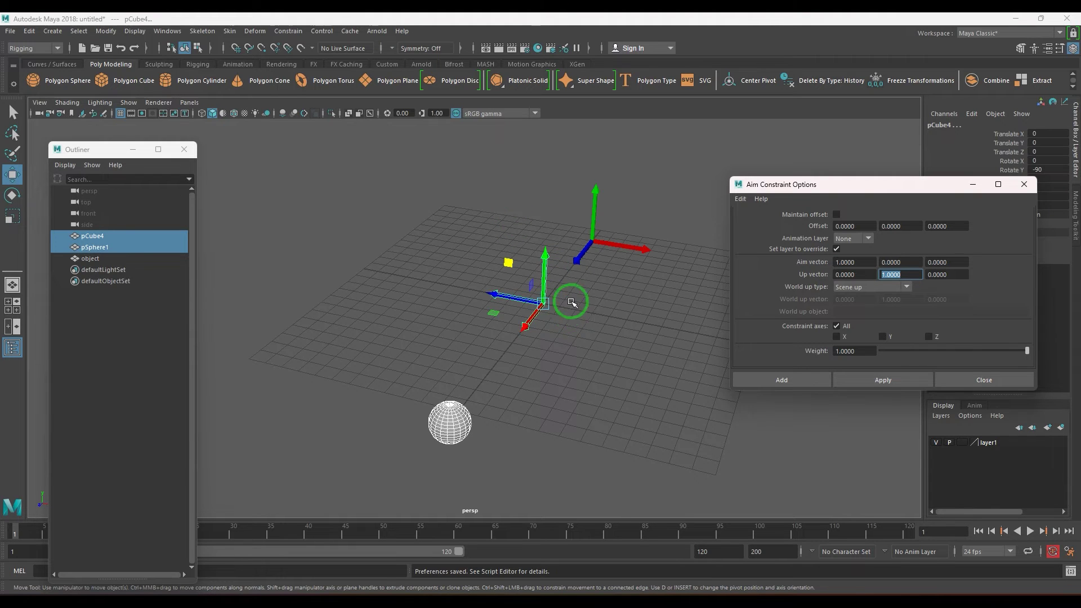
{"action": "left_click_drag", "start_coordinate": [572, 301], "coordinate": [549, 176], "text": "alt"}
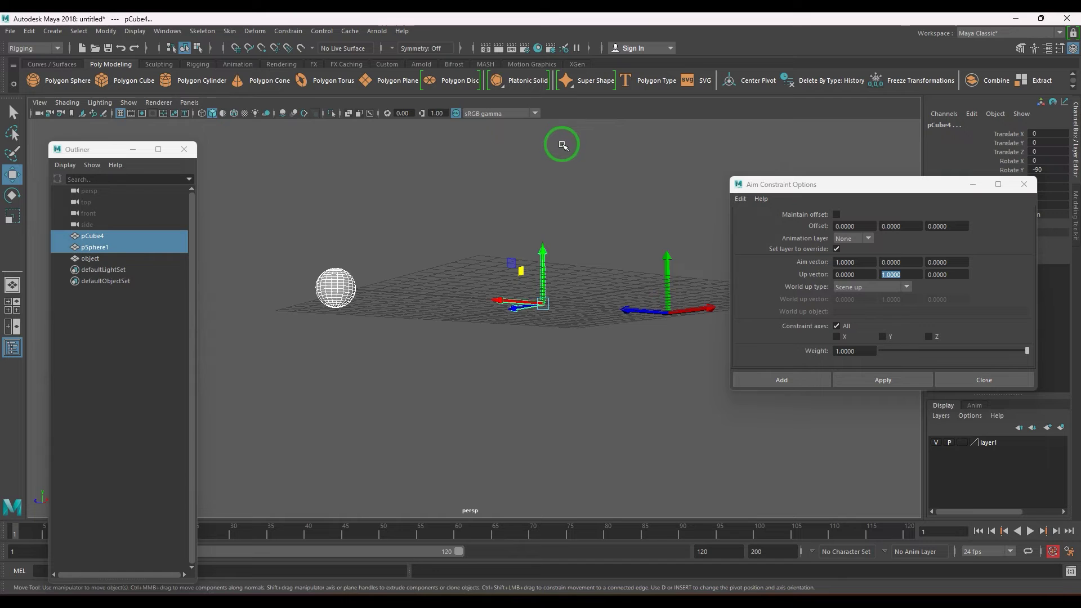
{"action": "left_click_drag", "start_coordinate": [562, 134], "coordinate": [552, 231], "text": "alt"}
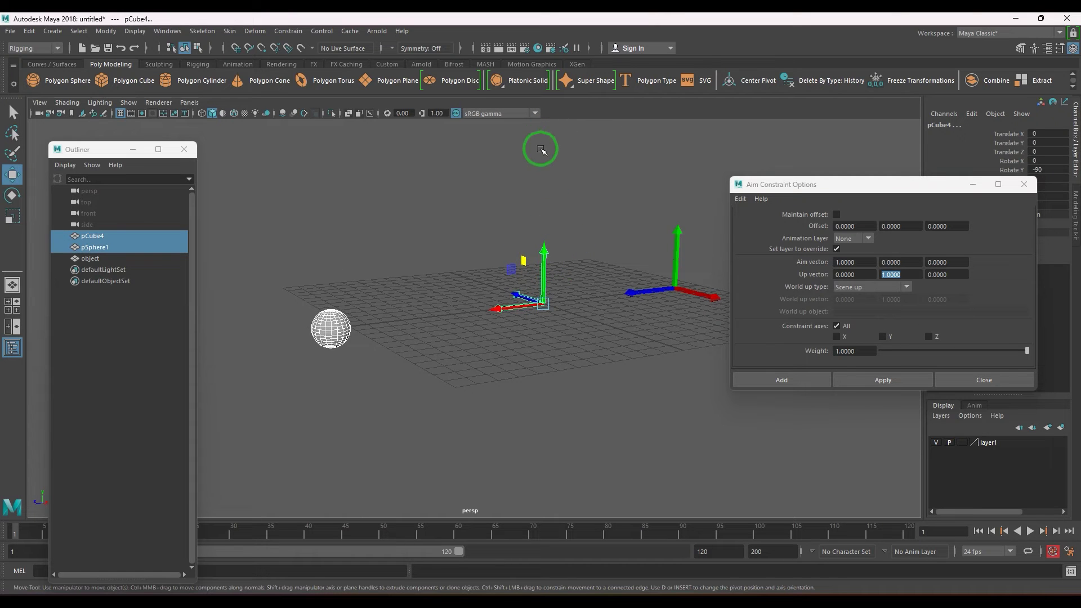
{"action": "left_click", "coordinate": [1069, 551]}
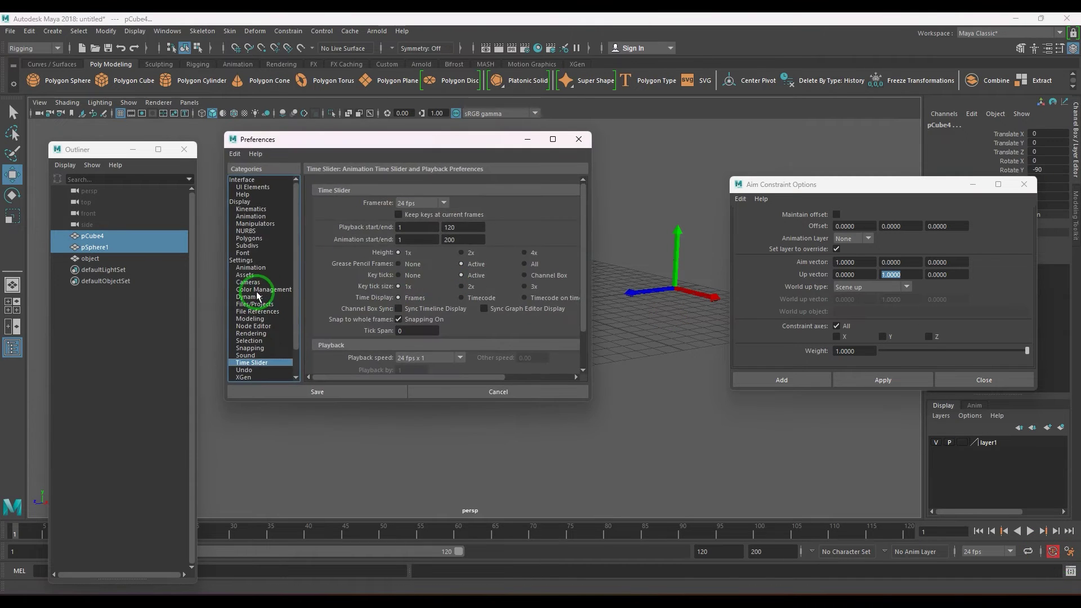
{"action": "left_click", "coordinate": [246, 259]}
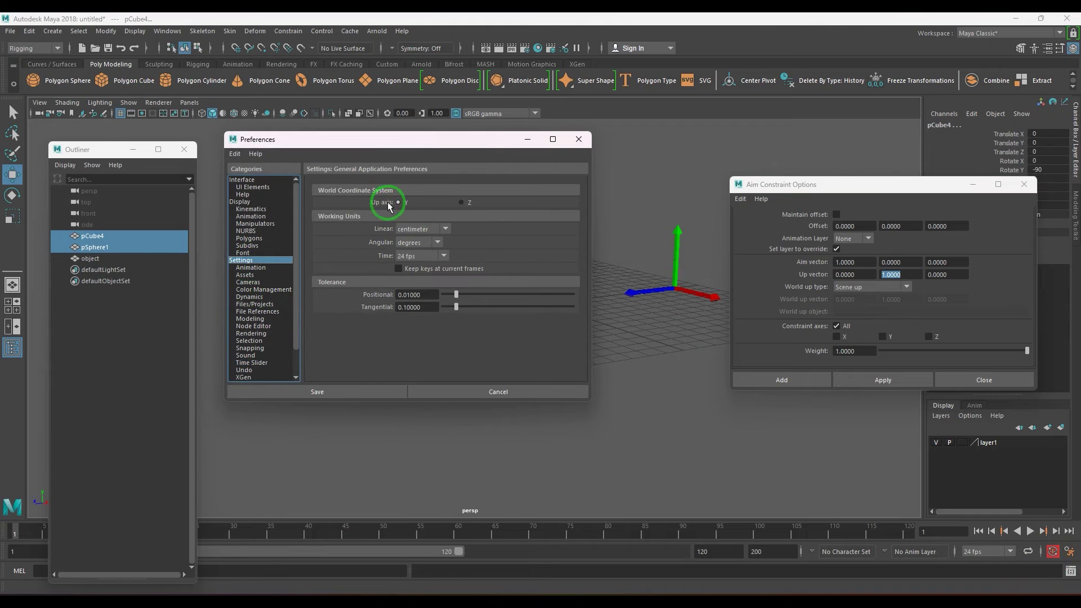
{"action": "left_click", "coordinate": [400, 202]}
{"action": "left_click", "coordinate": [578, 139]}
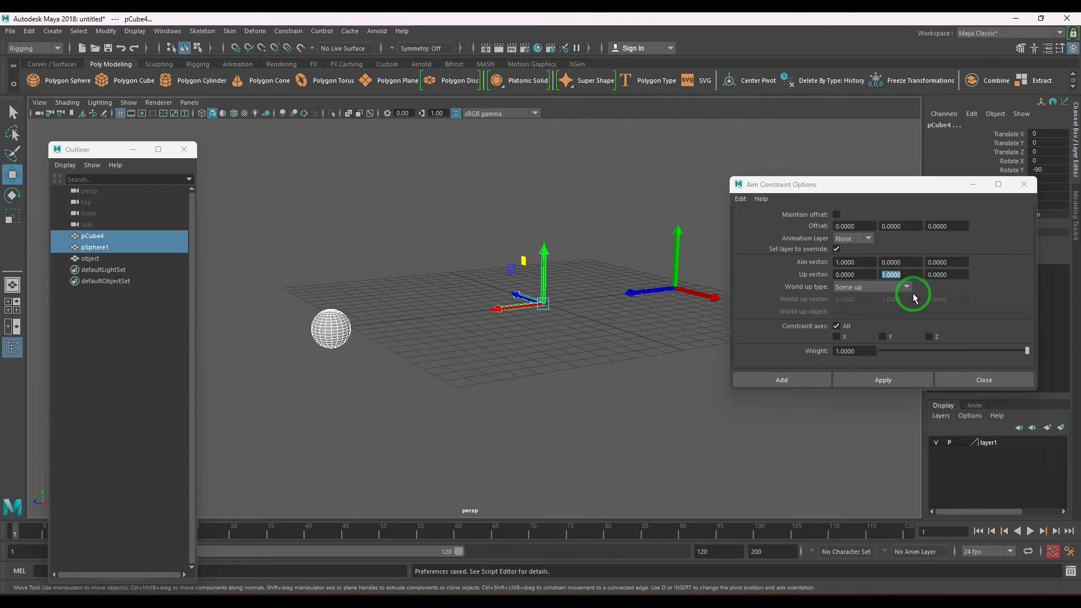
Step: Add an aim constraint from the sphere to the central axis arrows with up vector 0, 1, 0 and world up type Scene up
{"action": "left_click", "coordinate": [847, 276]}
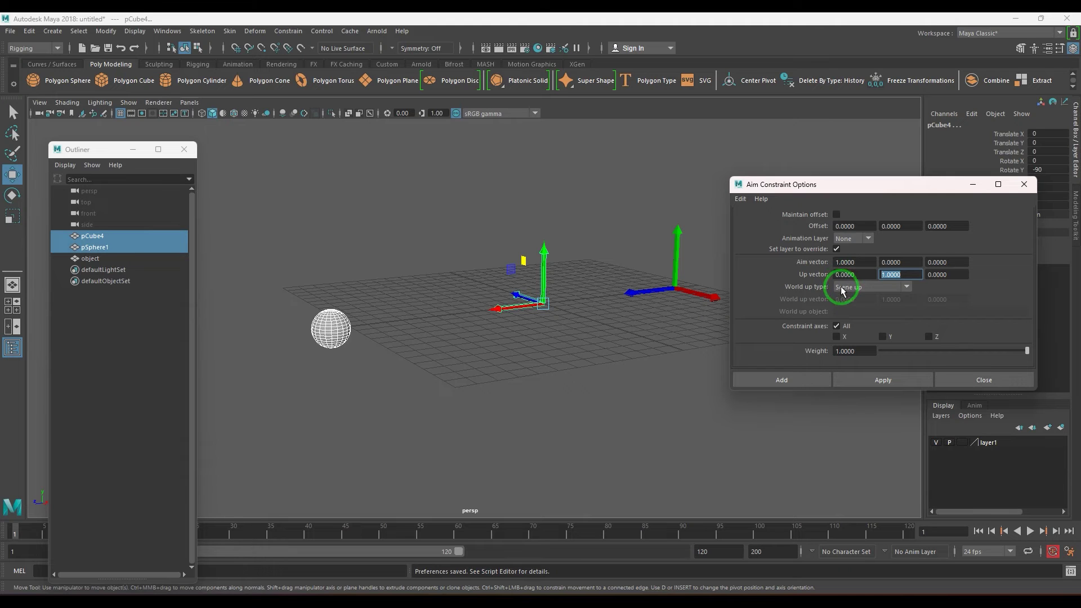
{"action": "left_click", "coordinate": [786, 379]}
Step: Move the sphere past the central axis arrows to test the Scene up constraint, and undo the move
{"action": "left_click_drag", "start_coordinate": [296, 285], "coordinate": [325, 348]}
{"action": "middle_click_drag", "start_coordinate": [289, 295], "coordinate": [574, 282]}
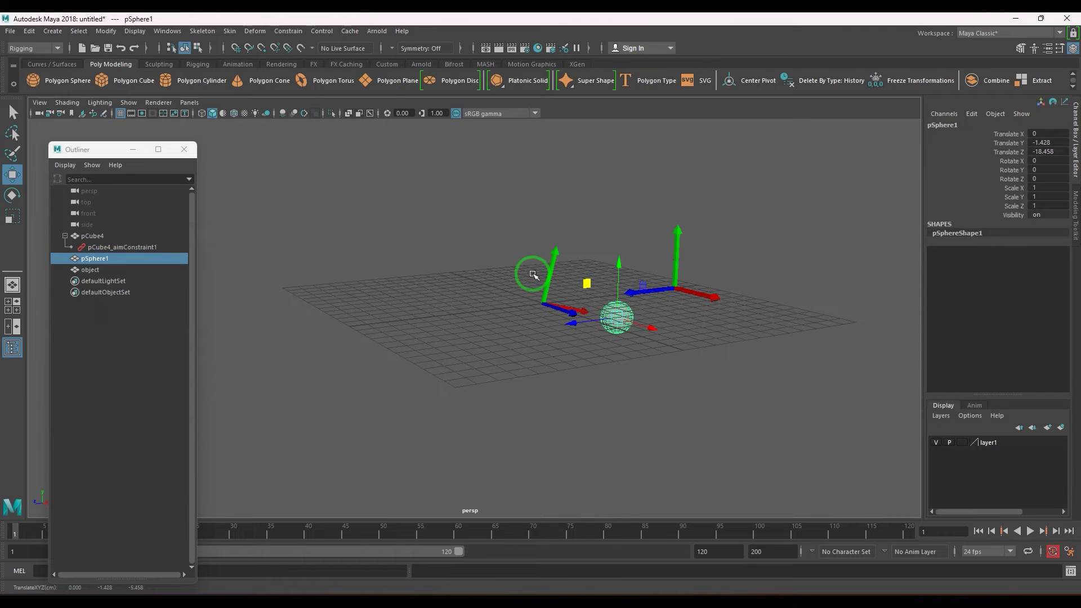
{"action": "key", "text": "ctrl+z"}
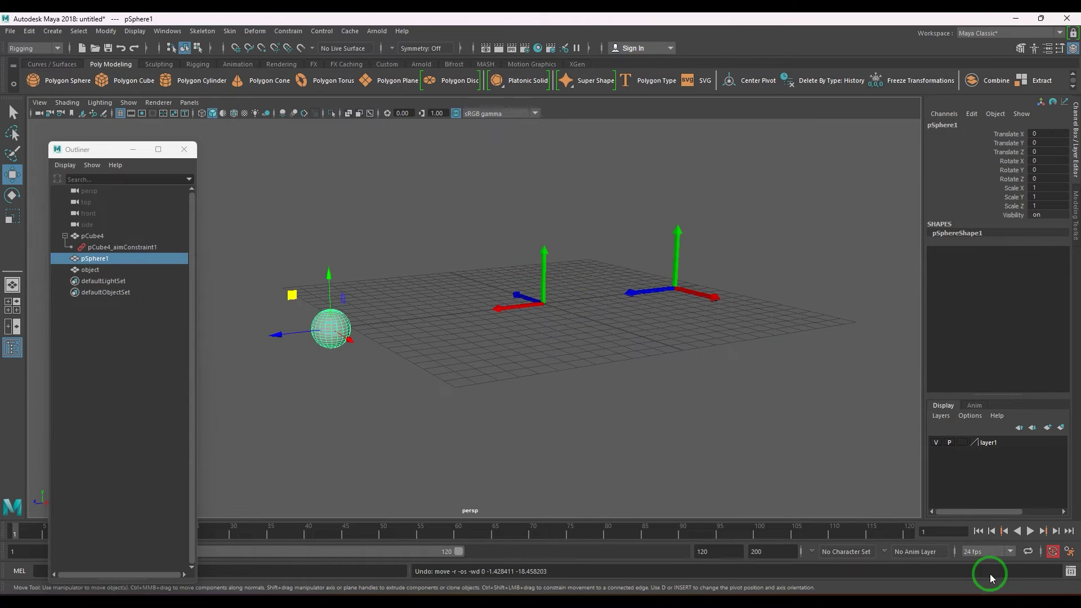
{"action": "left_click", "coordinate": [1069, 552]}
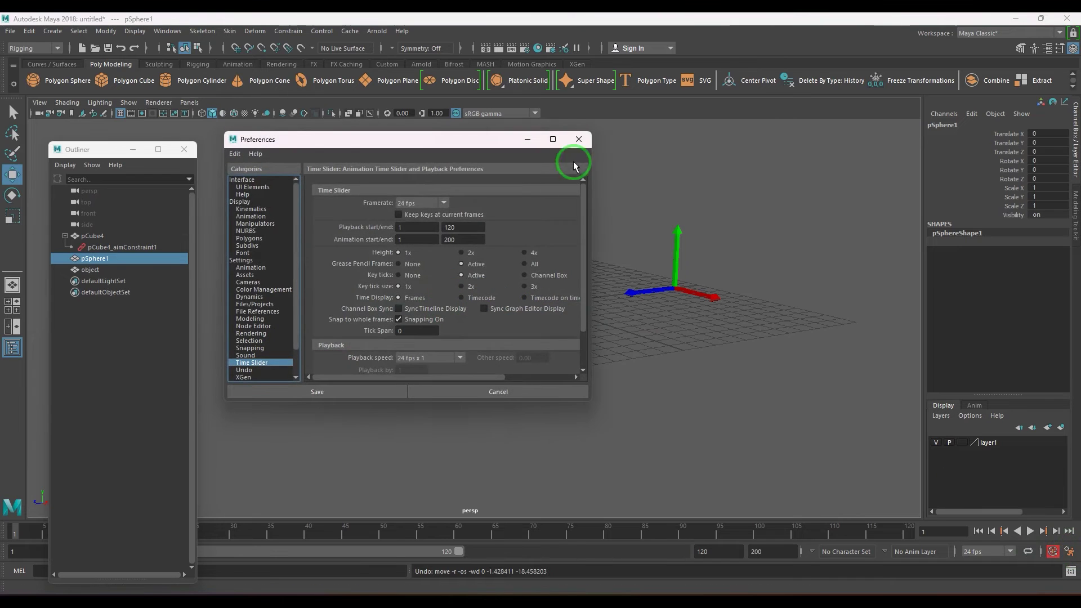
{"action": "left_click", "coordinate": [578, 138]}
Step: Delete the Scene up aim constraint from the central axis arrows
{"action": "left_click", "coordinate": [90, 246]}
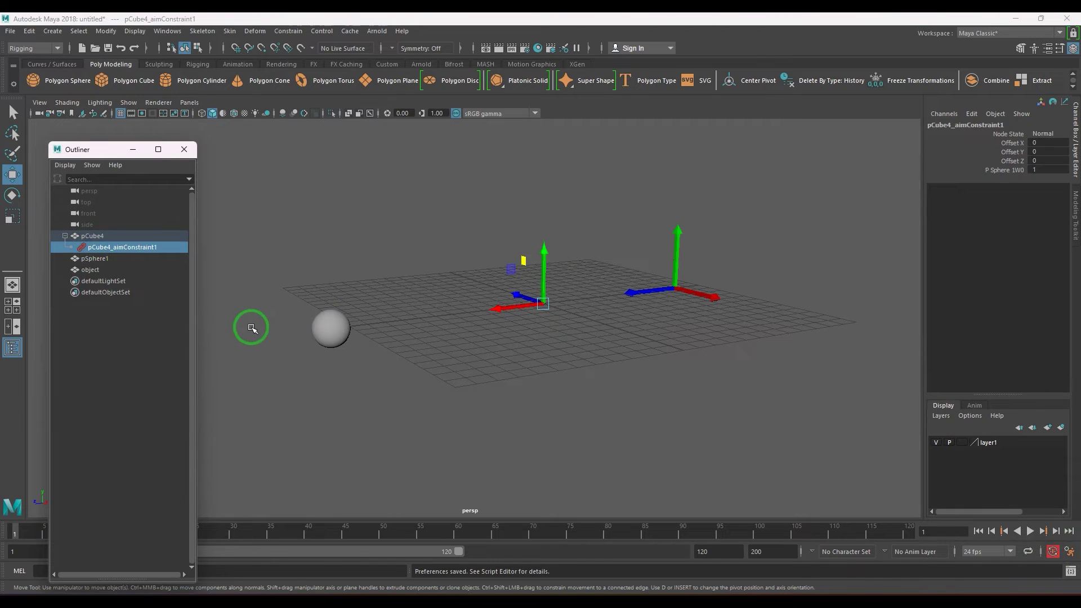
{"action": "key", "text": "Delete"}
Step: Open the aim constraint options for the sphere and the central axis arrows, and set the world up type to Object up
{"action": "left_click", "coordinate": [326, 321]}
{"action": "left_click", "coordinate": [531, 277], "text": "shift"}
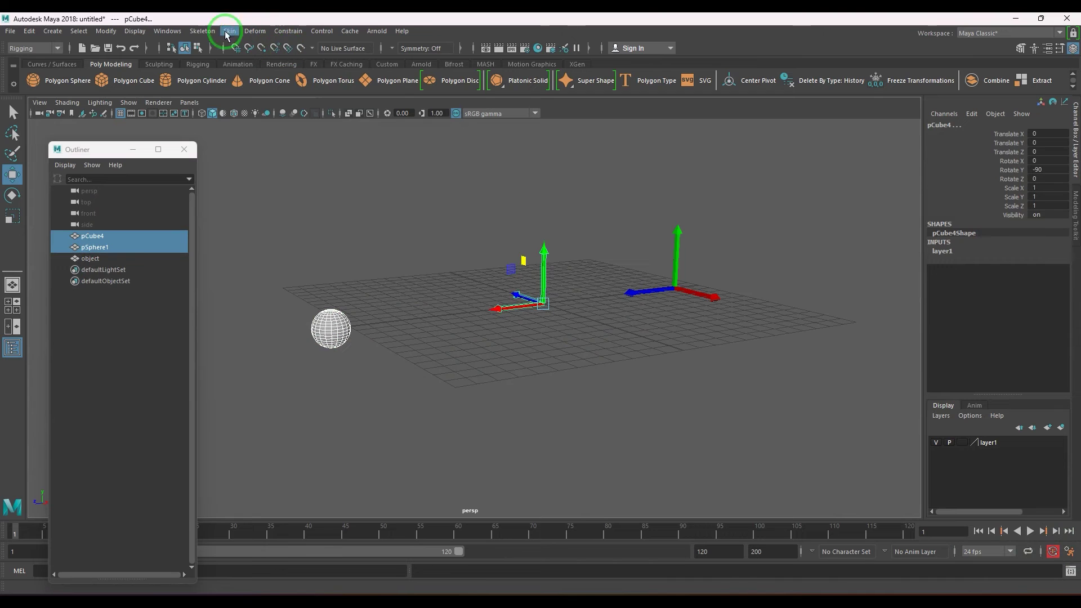
{"action": "left_click", "coordinate": [288, 31]}
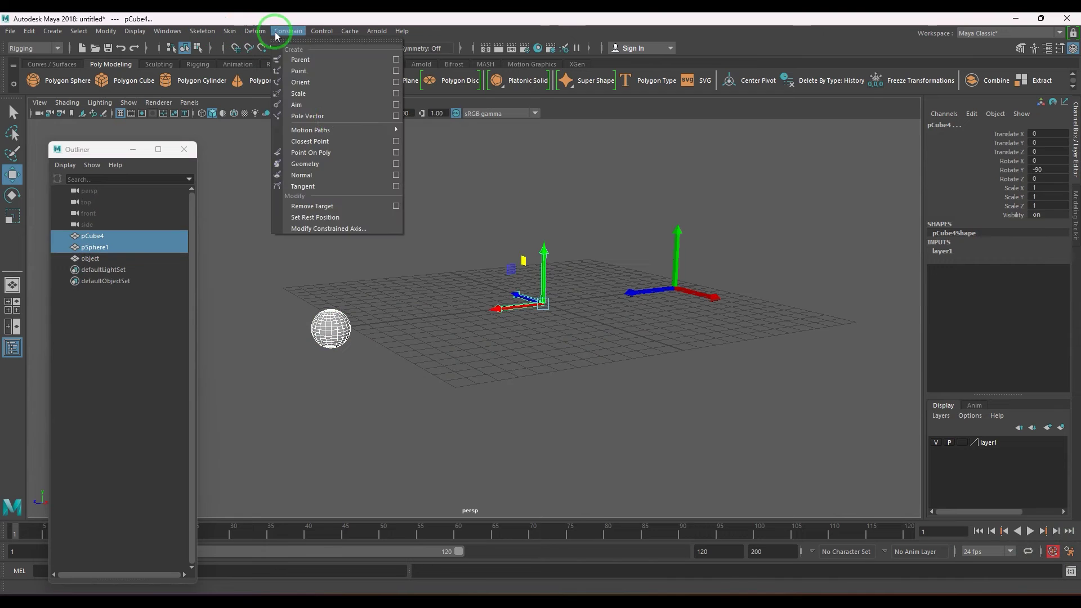
{"action": "left_click", "coordinate": [395, 105]}
{"action": "left_click", "coordinate": [875, 288]}
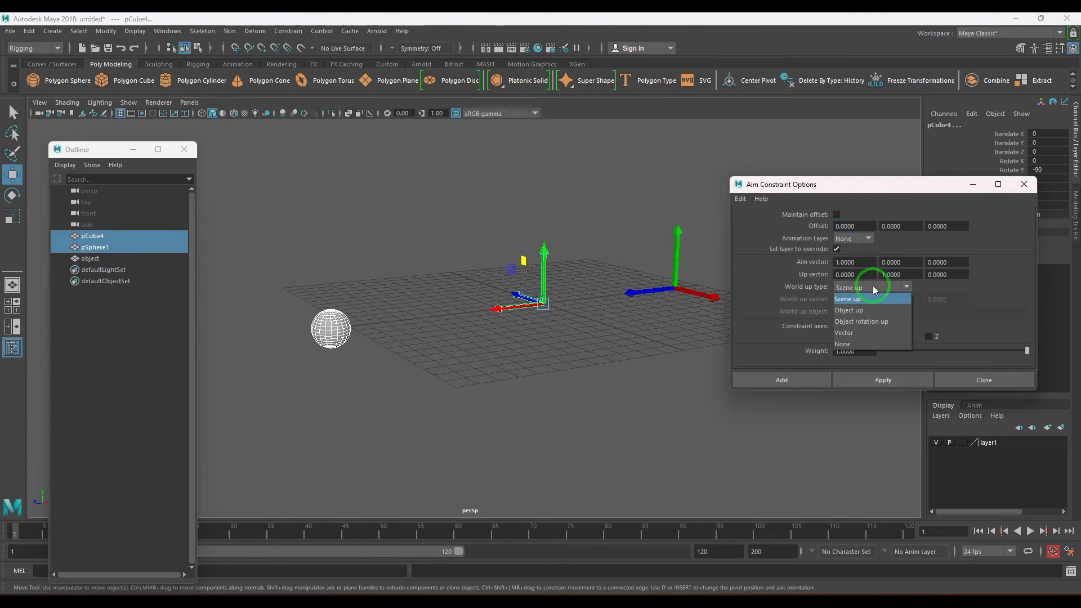
{"action": "left_click", "coordinate": [874, 310]}
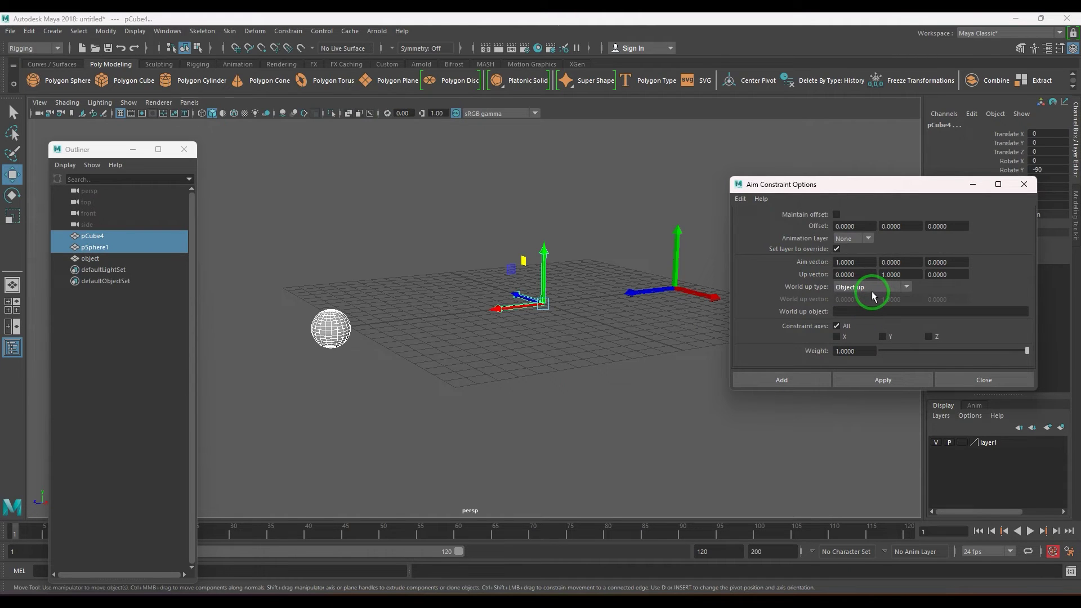
{"action": "left_click", "coordinate": [867, 310]}
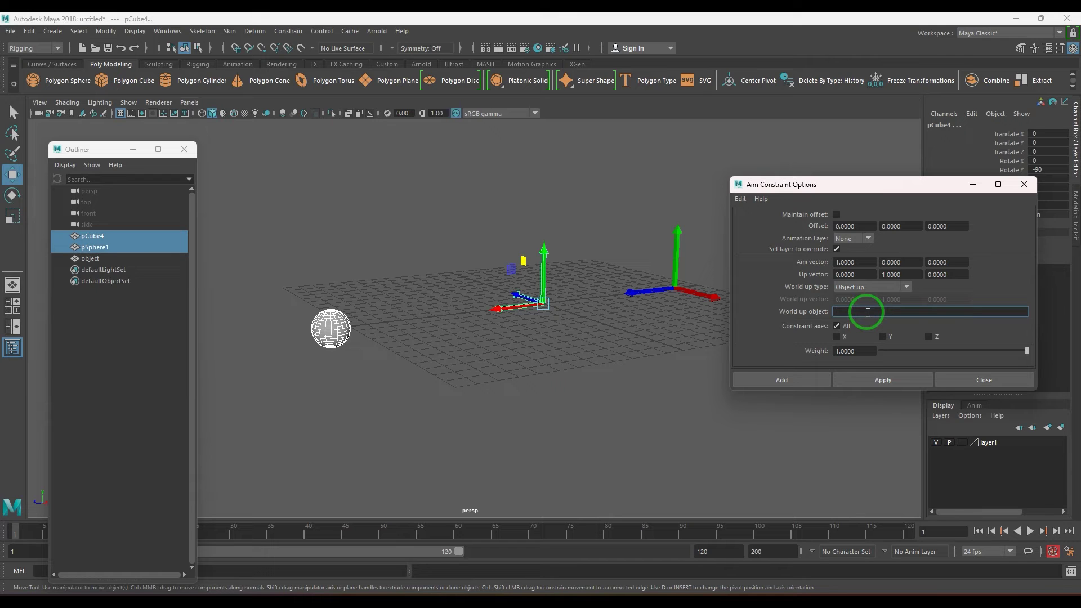
{"action": "left_click_drag", "start_coordinate": [652, 229], "coordinate": [698, 316]}
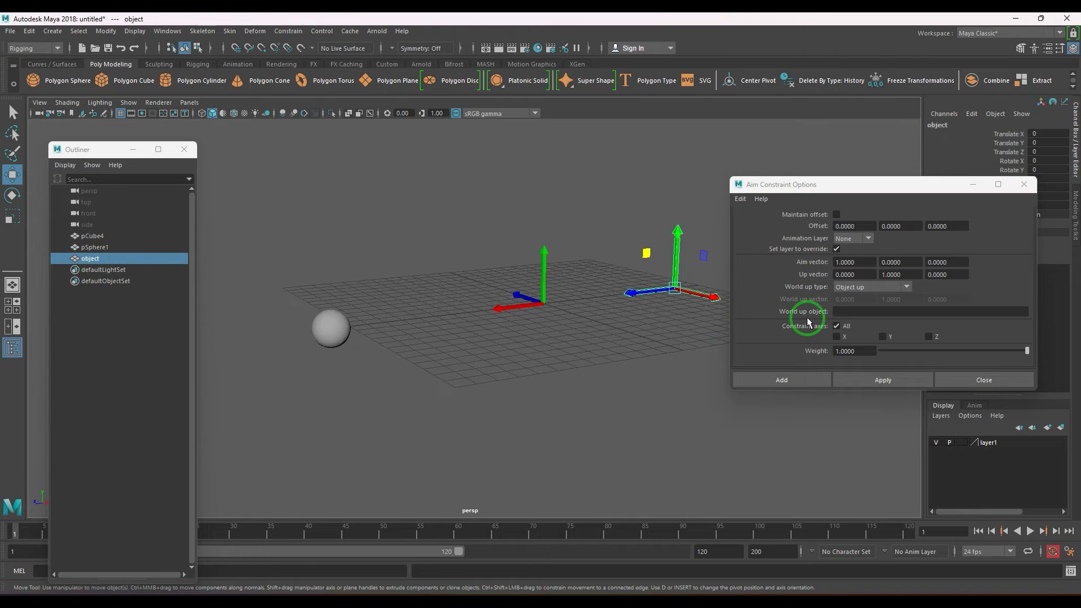
{"action": "left_click", "coordinate": [847, 311]}
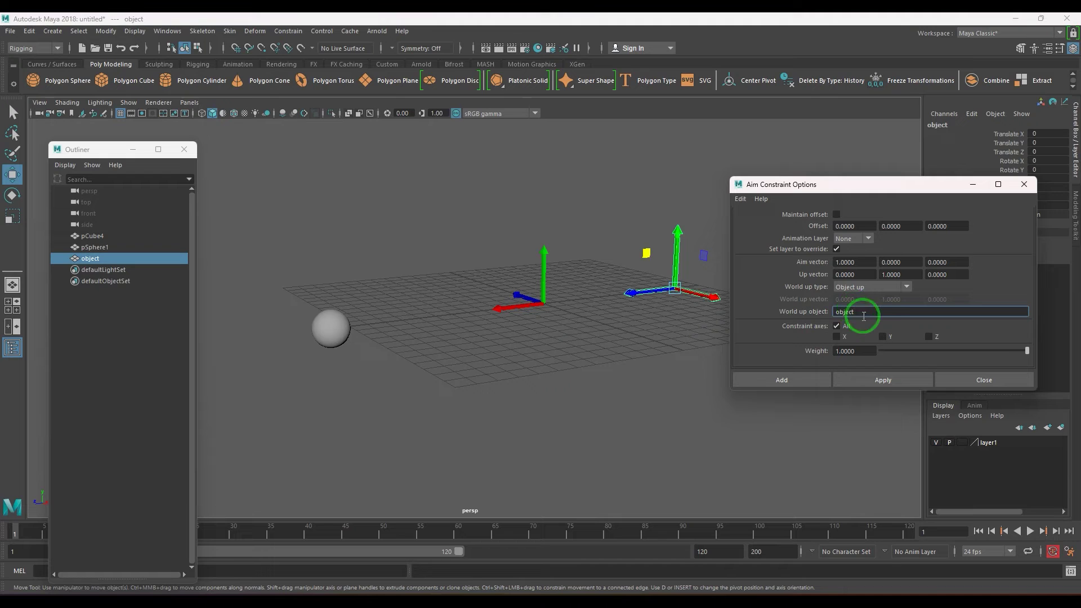
{"action": "left_click_drag", "start_coordinate": [871, 314], "coordinate": [769, 307]}
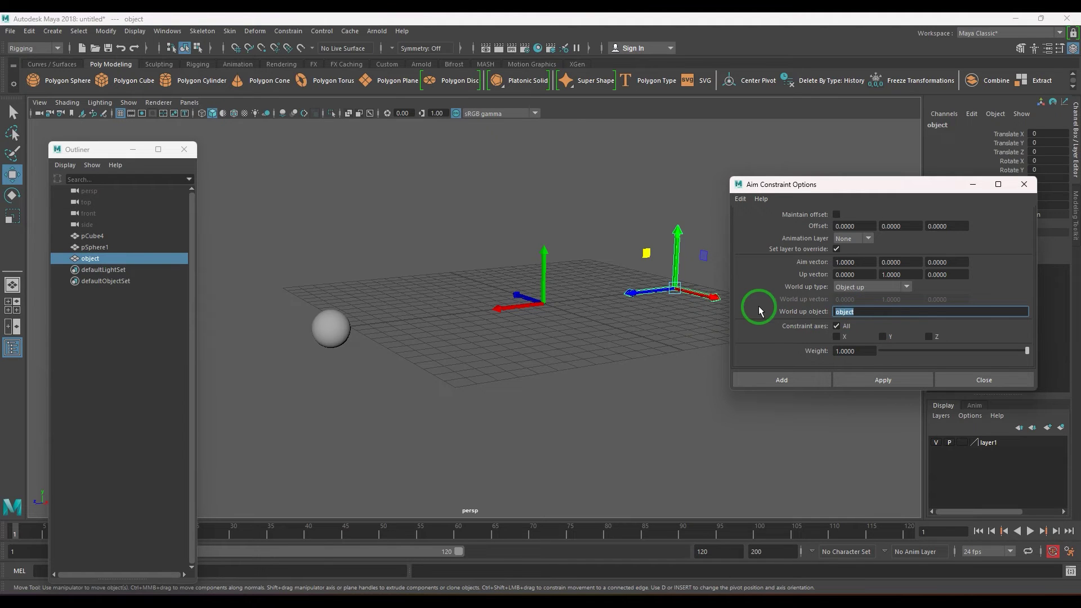
{"action": "key", "text": "BackSpace"}
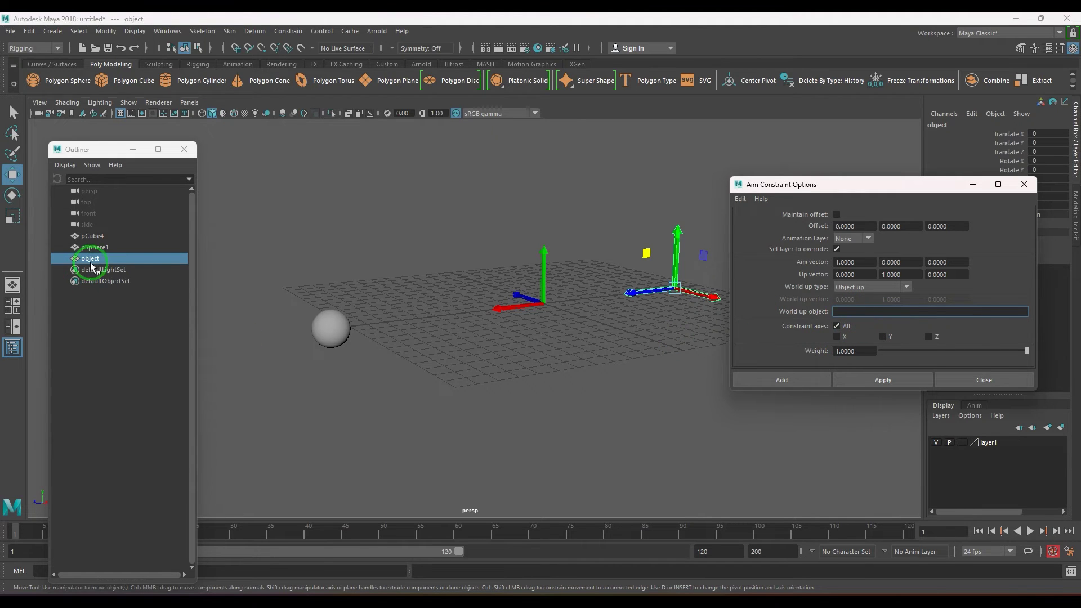
Step: Rename the outer axis arrows to dummy and enter dummy as the world up object
{"action": "double_click", "coordinate": [95, 259]}
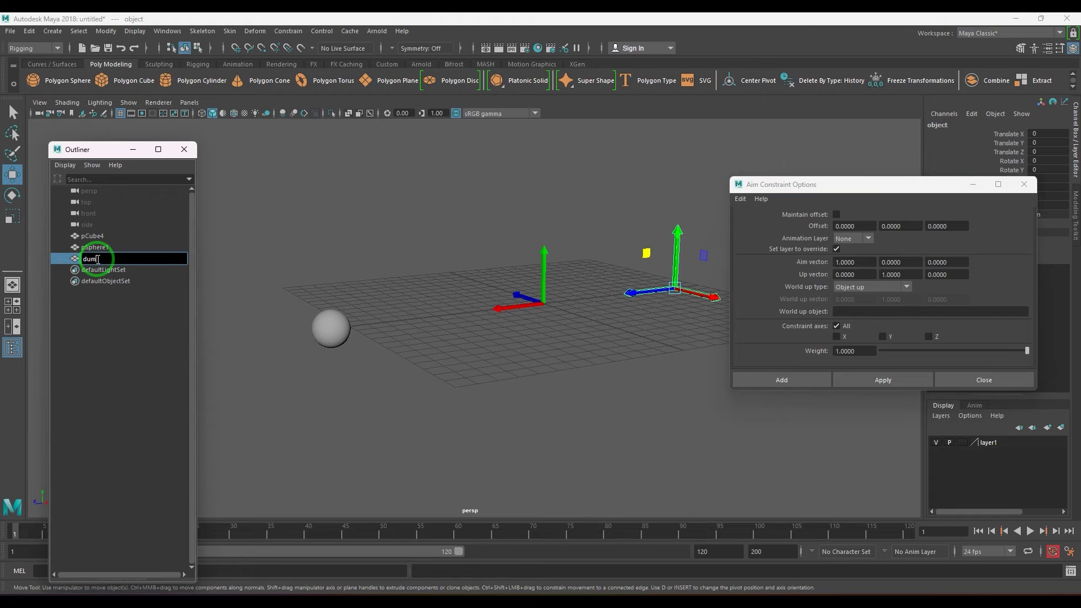
{"action": "key", "text": "Return"}
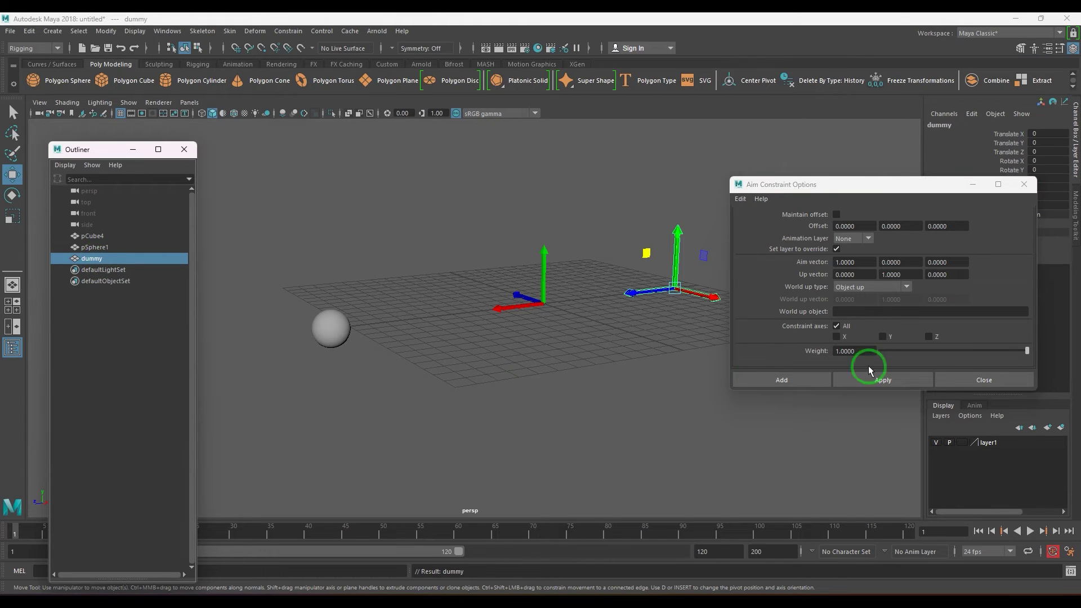
{"action": "left_click", "coordinate": [867, 311]}
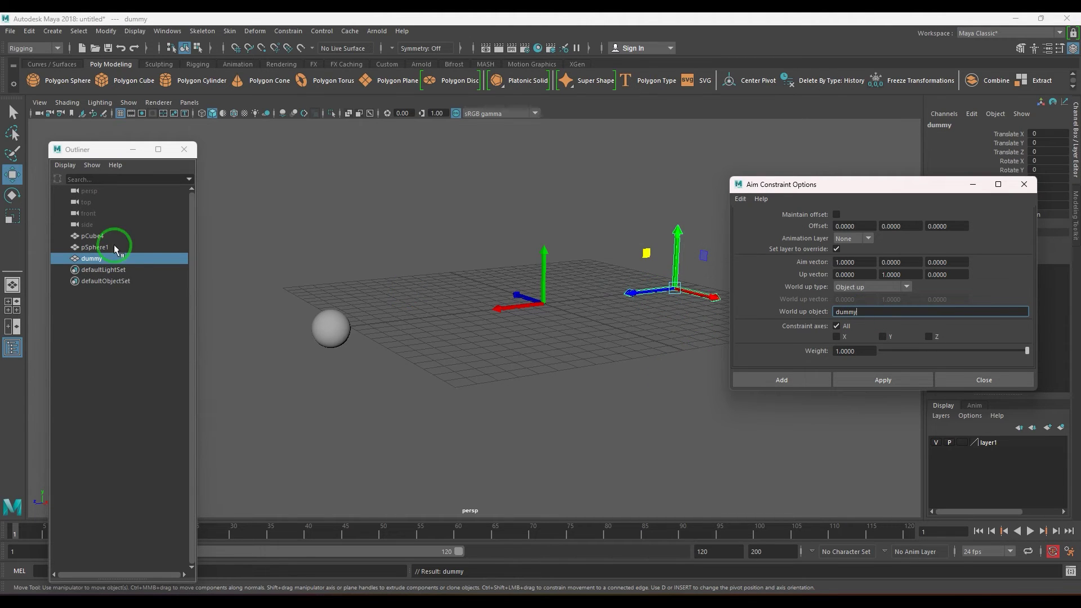
{"action": "double_click", "coordinate": [852, 314]}
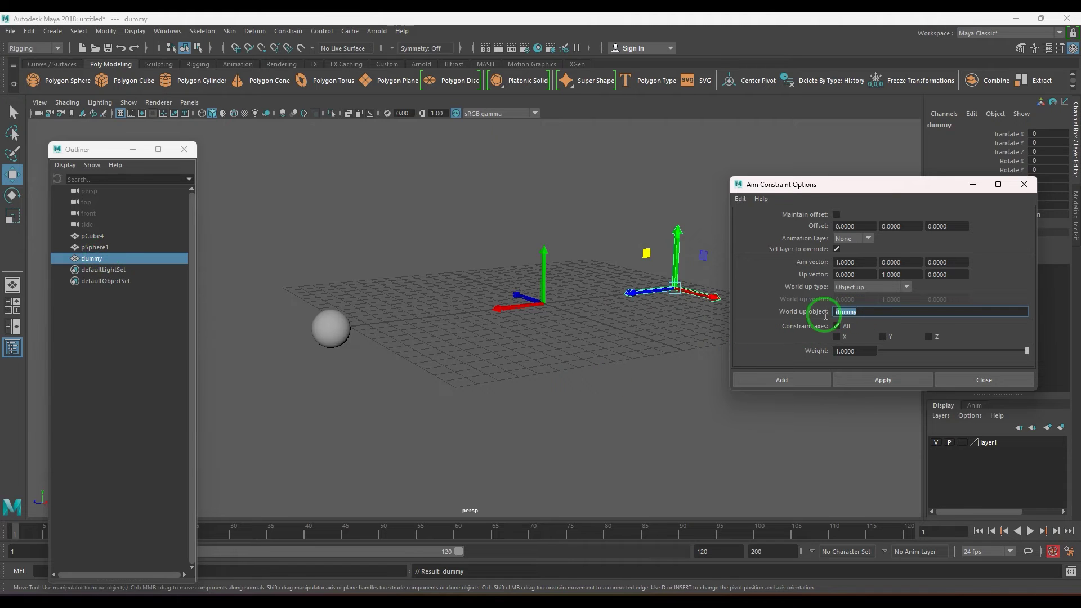
Step: Add the Object up aim constraint from the sphere to the central axis arrows
{"action": "left_click", "coordinate": [331, 328]}
{"action": "left_click", "coordinate": [515, 307], "text": "shift"}
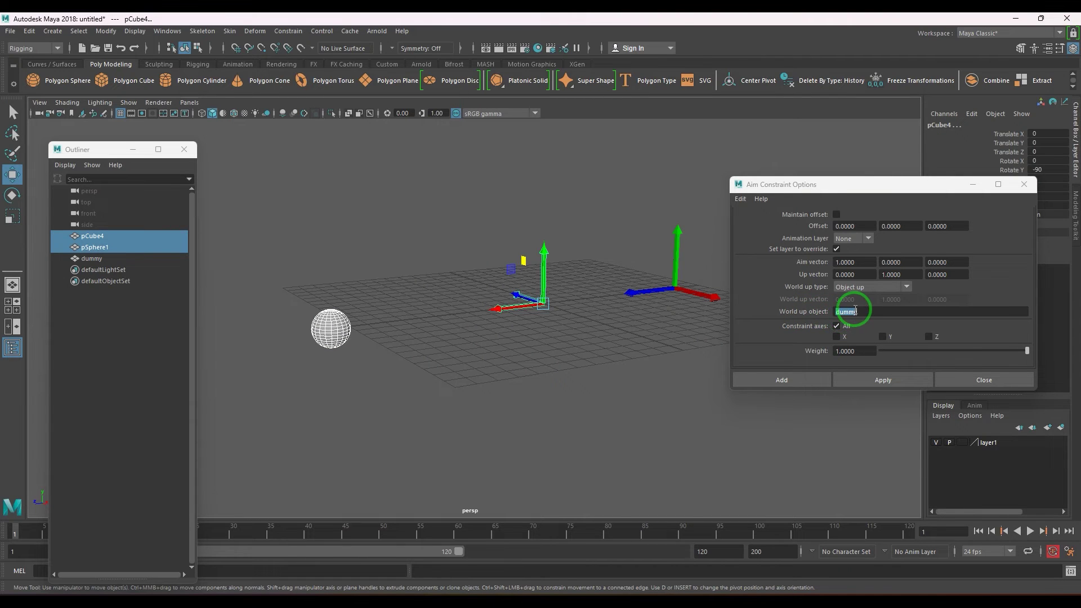
{"action": "left_click", "coordinate": [789, 376]}
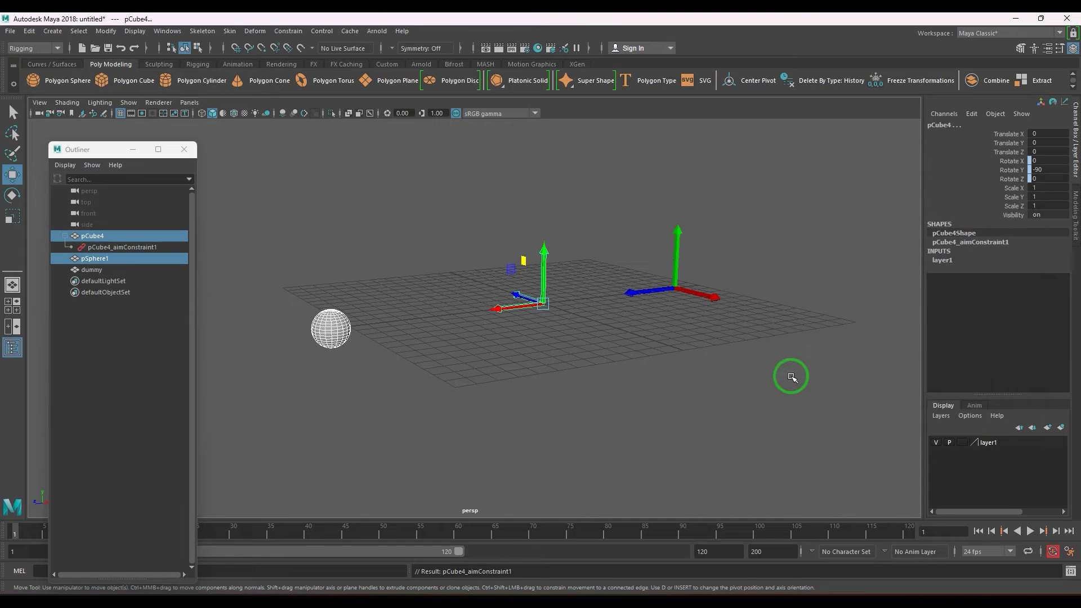
Step: Move the sphere below the grid to about Y -7.56 and Z -8.39 to test the central arrows' aim
{"action": "left_click_drag", "start_coordinate": [260, 285], "coordinate": [350, 374]}
{"action": "left_click_drag", "start_coordinate": [288, 297], "coordinate": [319, 273]}
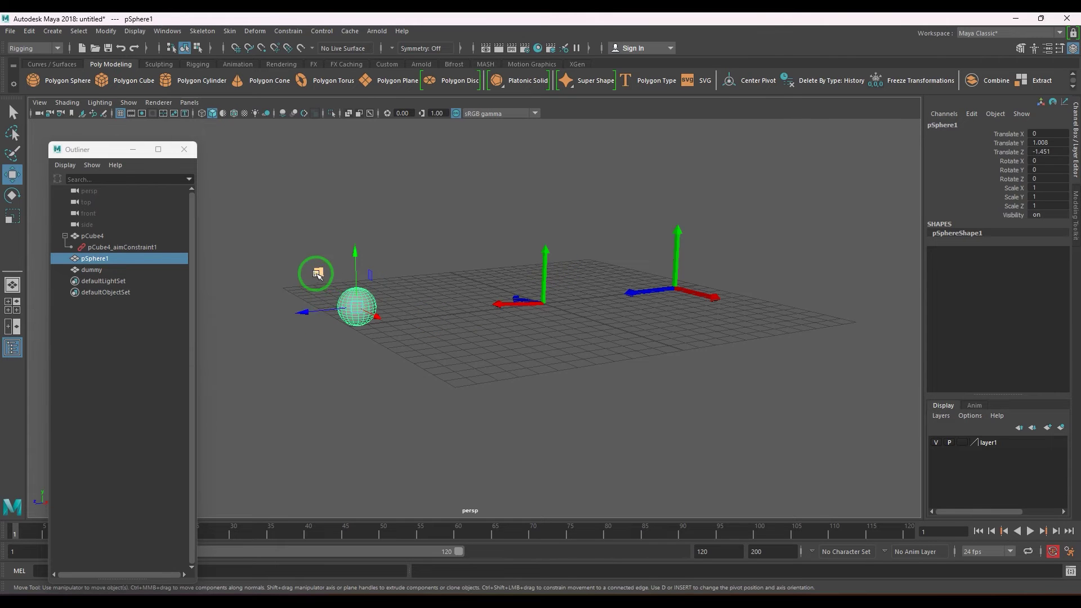
{"action": "left_click_drag", "start_coordinate": [318, 274], "coordinate": [435, 406]}
Step: Move the dummy arrows around the central arrows to about 19.84, 13.87, 12.89 to test the Object up direction
{"action": "left_click_drag", "start_coordinate": [694, 265], "coordinate": [435, 246]}
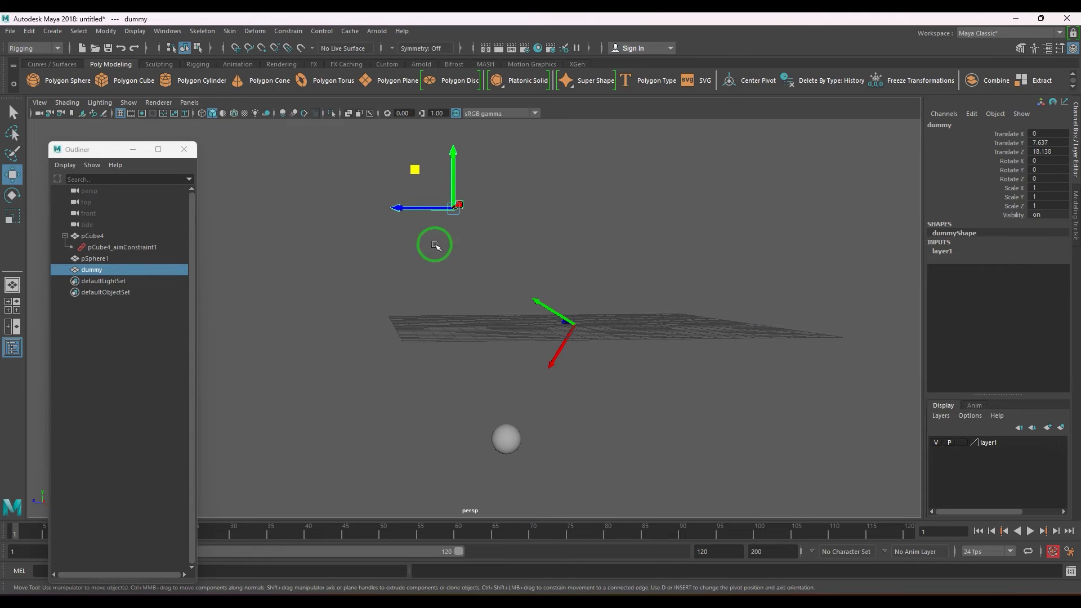
{"action": "left_click_drag", "start_coordinate": [412, 170], "coordinate": [490, 188]}
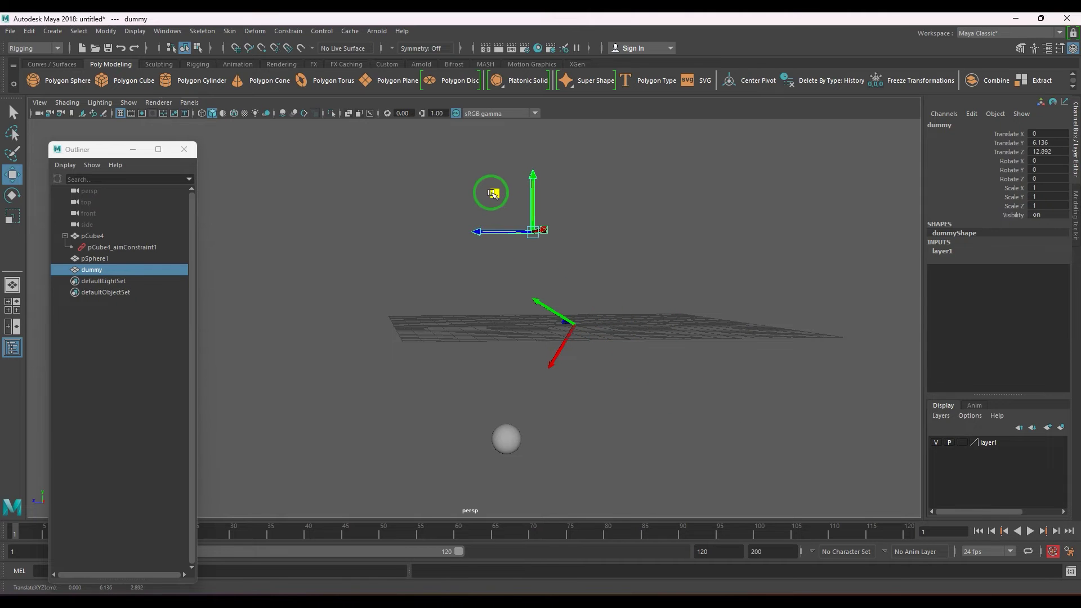
{"action": "left_click_drag", "start_coordinate": [492, 277], "coordinate": [518, 273], "text": "alt"}
{"action": "left_click_drag", "start_coordinate": [485, 238], "coordinate": [827, 268]}
{"action": "left_click_drag", "start_coordinate": [693, 287], "coordinate": [684, 129], "text": "alt"}
{"action": "left_click_drag", "start_coordinate": [710, 214], "coordinate": [547, 385], "text": "alt"}
Step: Move the sphere to about -5.21, -6.83, -0.03 to test the aim against the dummy arrows
{"action": "left_click", "coordinate": [498, 397]}
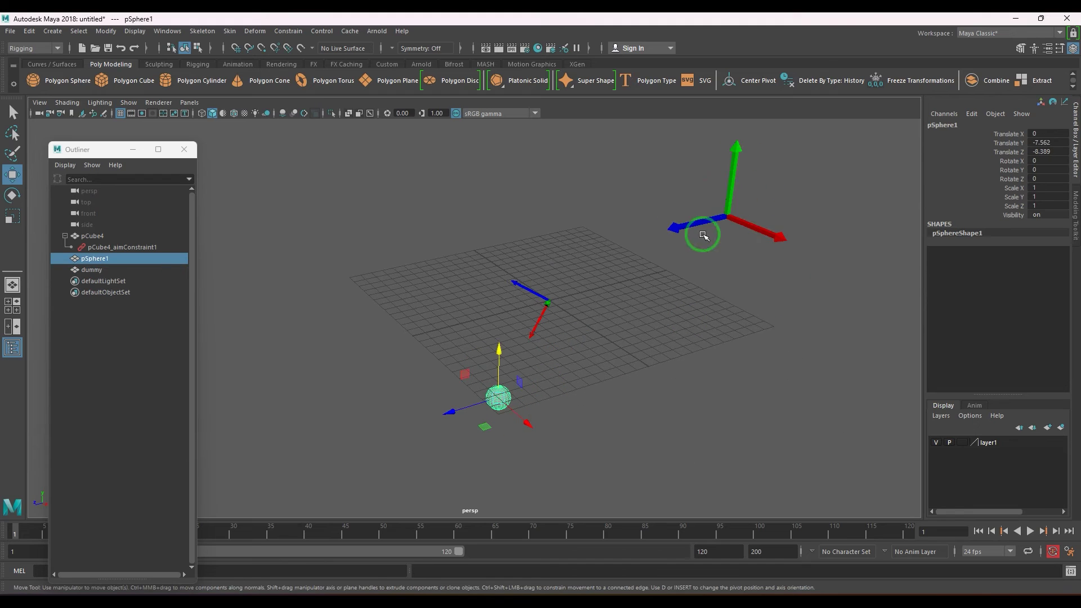
{"action": "left_click", "coordinate": [746, 261], "text": "shift"}
{"action": "left_click_drag", "start_coordinate": [535, 256], "coordinate": [597, 348]}
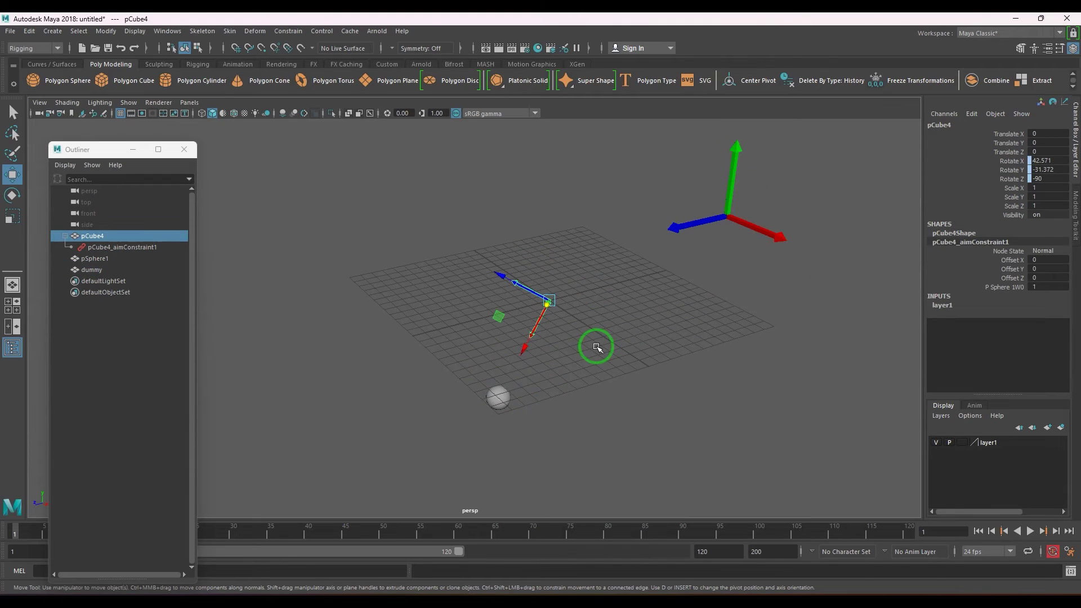
{"action": "left_click", "coordinate": [609, 396]}
{"action": "left_click", "coordinate": [498, 398]}
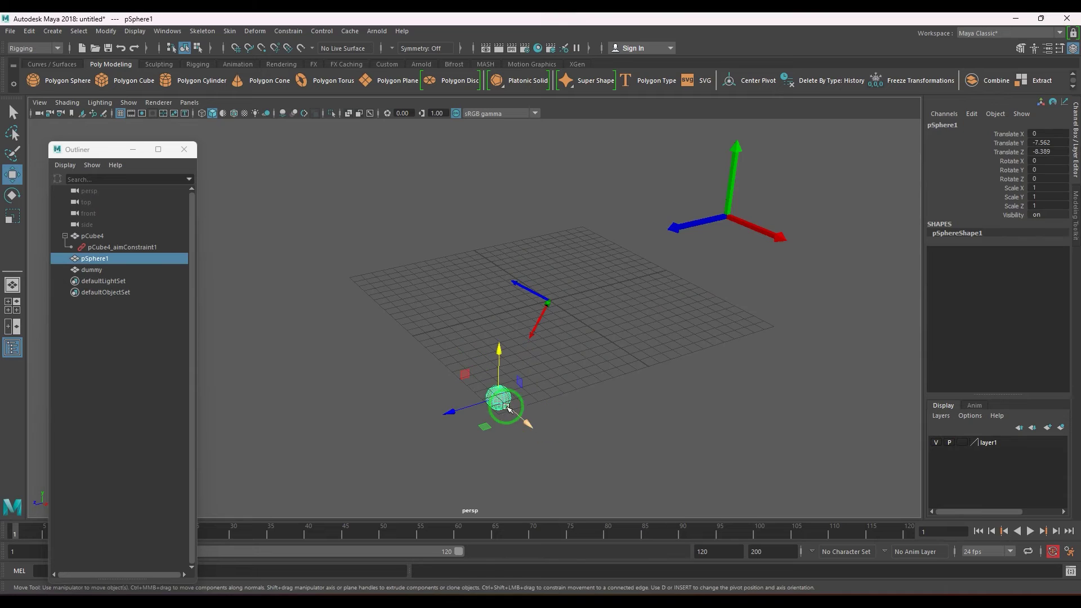
{"action": "left_click_drag", "start_coordinate": [496, 398], "coordinate": [432, 393]}
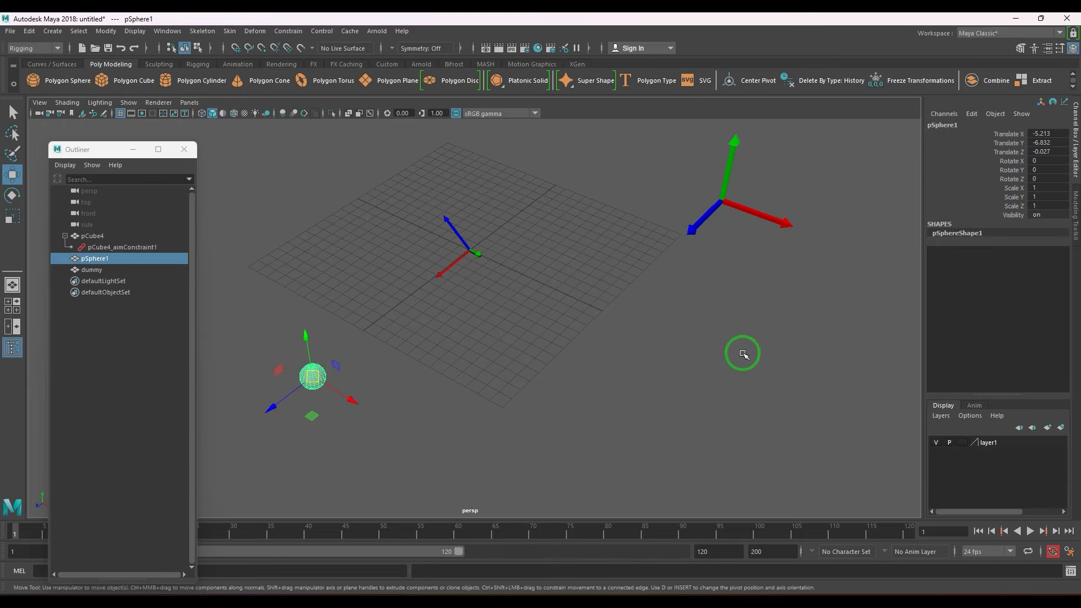
Step: Move the dummy arrows to about X 28.91 and Y 14.93 and compare the central arrows' up axis with their position
{"action": "left_click", "coordinate": [732, 206]}
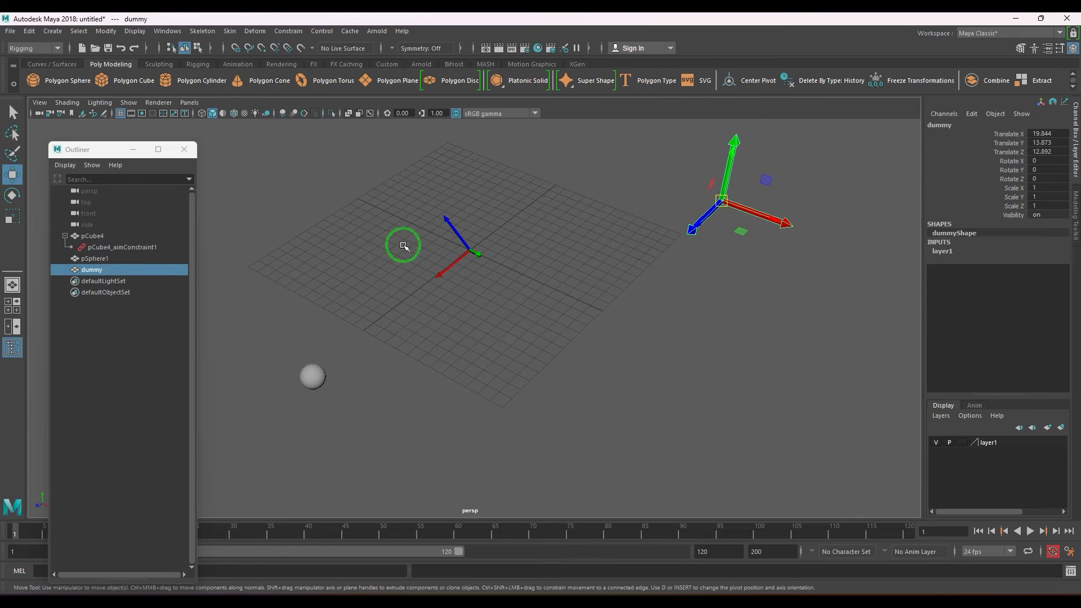
{"action": "left_click_drag", "start_coordinate": [524, 349], "coordinate": [405, 331], "text": "alt"}
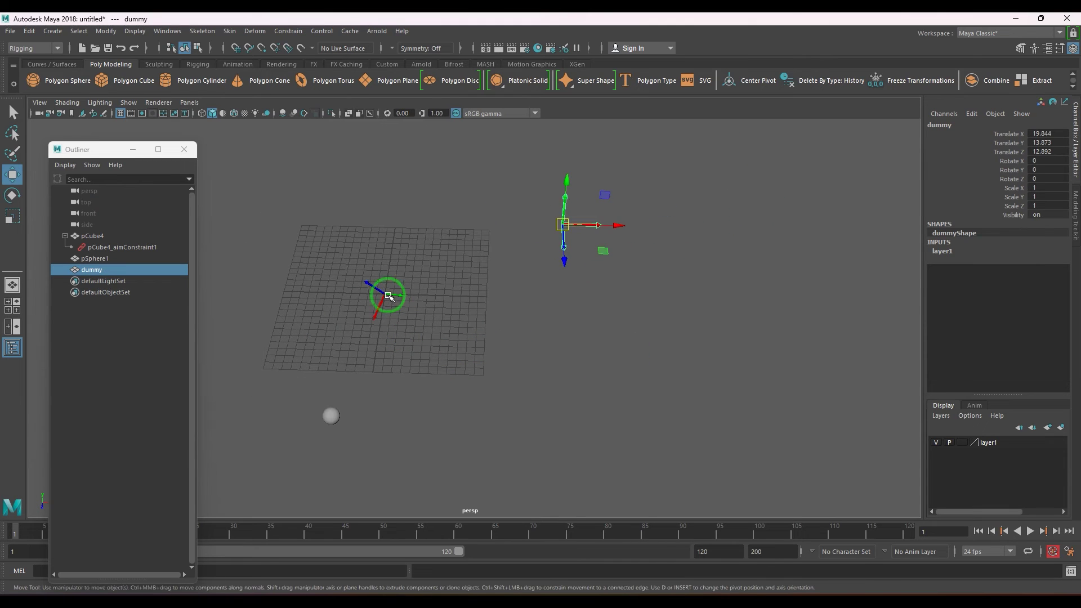
{"action": "scroll", "coordinate": [377, 289], "scroll_direction": "up", "scroll_amount": 3}
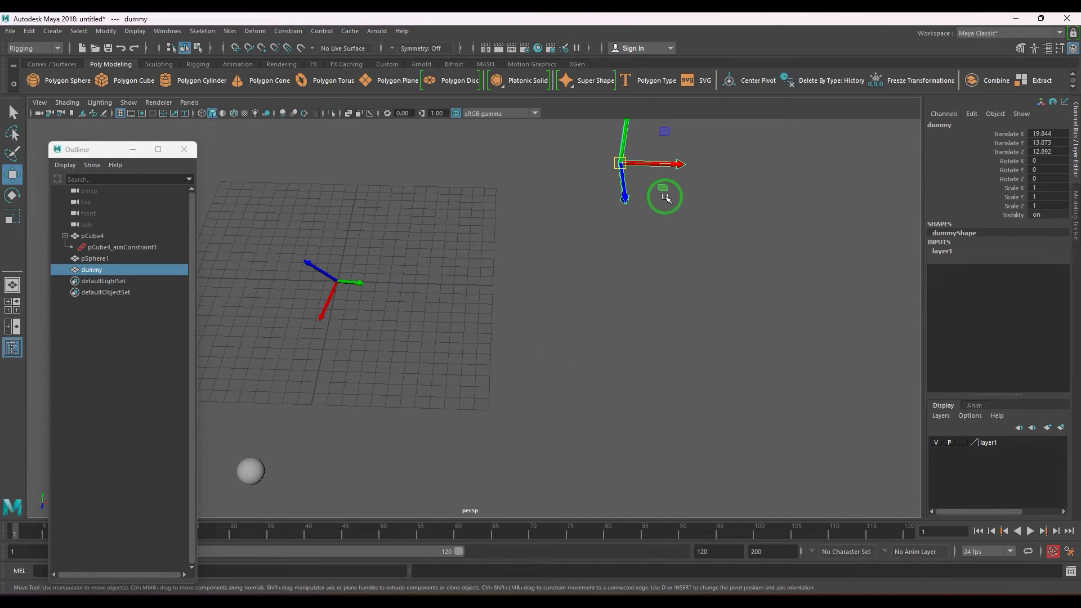
{"action": "left_click_drag", "start_coordinate": [665, 197], "coordinate": [618, 234], "text": "alt"}
{"action": "right_click_drag", "start_coordinate": [551, 362], "coordinate": [598, 247], "text": "alt"}
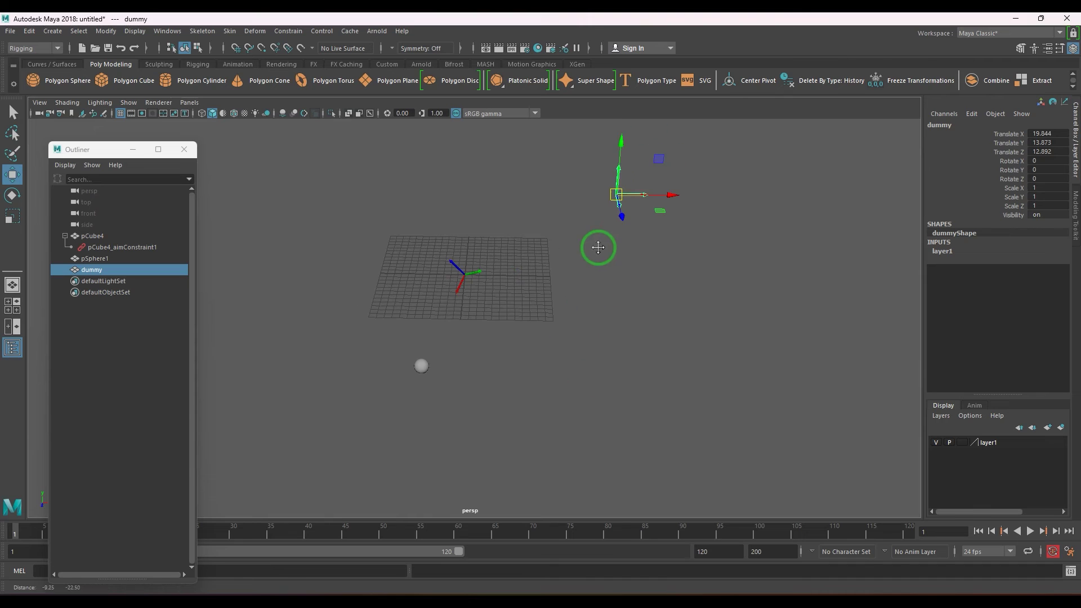
{"action": "left_click_drag", "start_coordinate": [619, 142], "coordinate": [531, 119]}
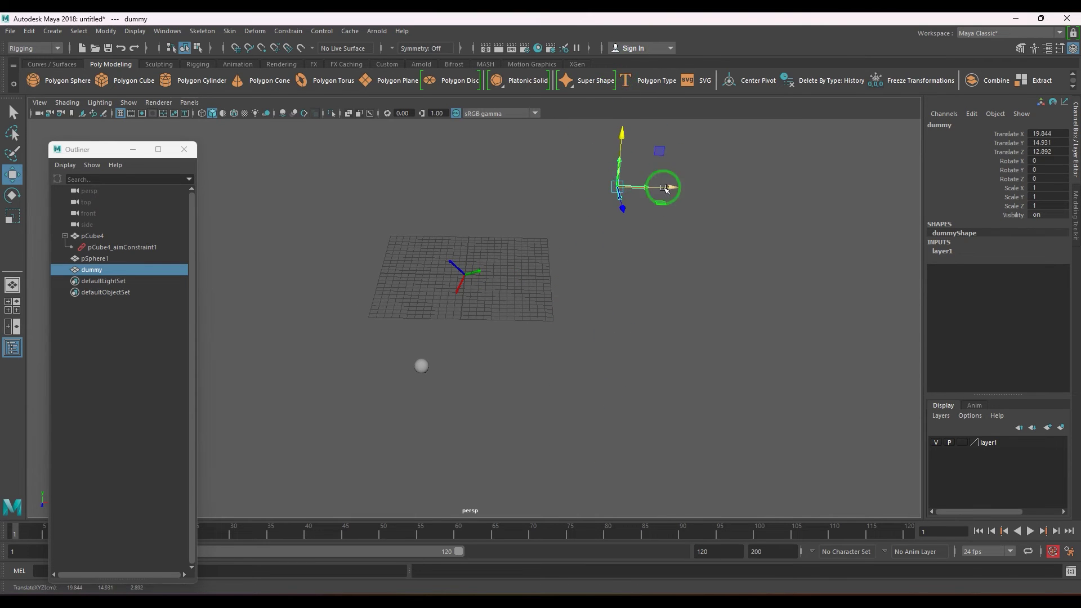
{"action": "left_click_drag", "start_coordinate": [665, 187], "coordinate": [748, 215]}
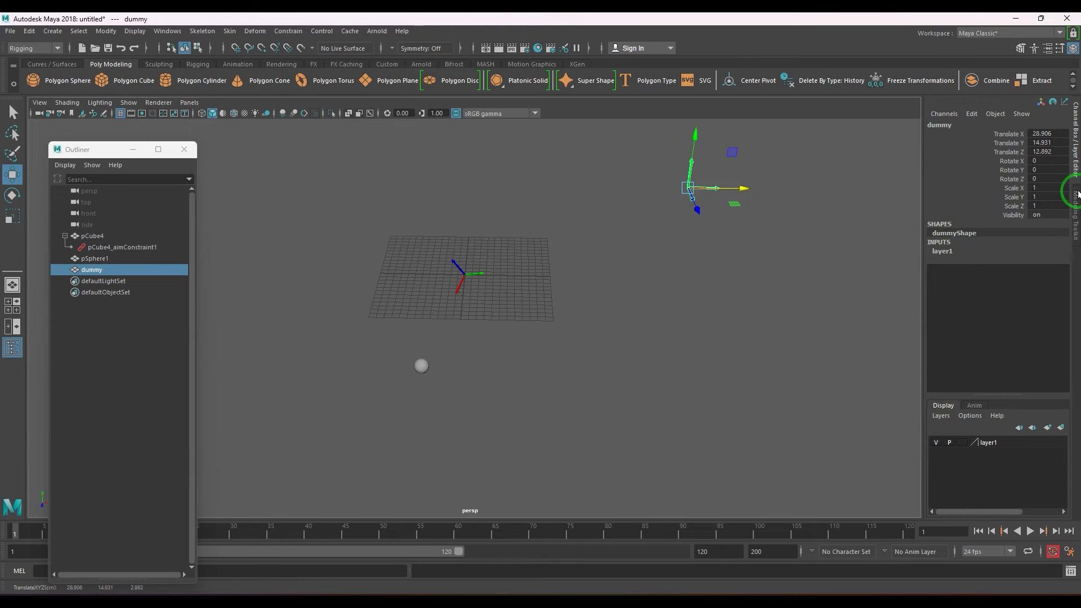
Step: Reset the dummy arrows' and sphere's translation to 0, 0, 0, and delete the central arrows' Object up aim constraint
{"action": "key", "text": "ctrl+z"}
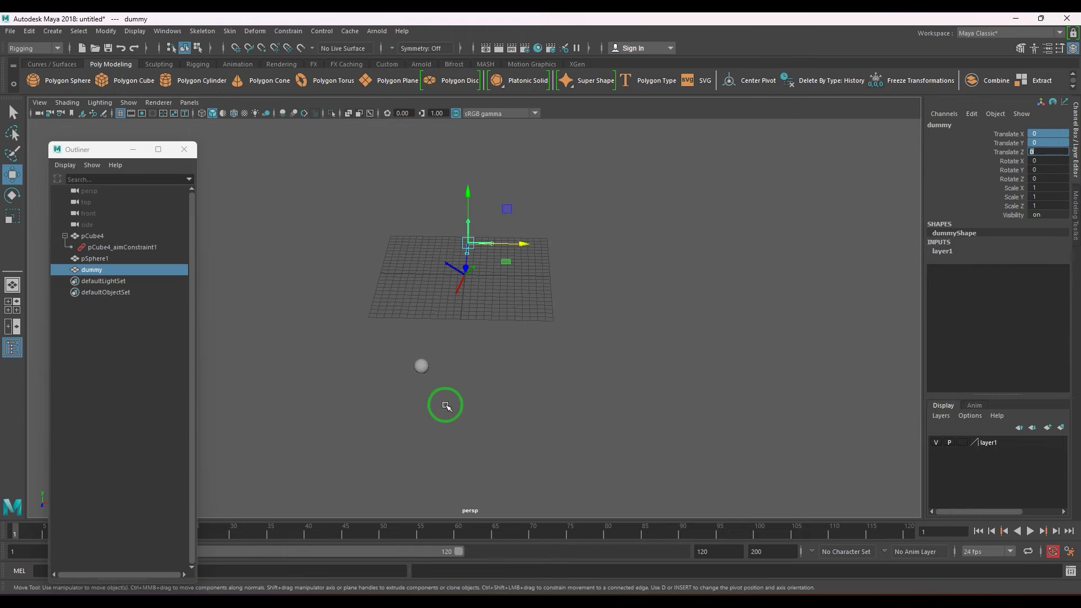
{"action": "left_click", "coordinate": [421, 365]}
{"action": "type", "text": "0"}
{"action": "key", "text": "Return"}
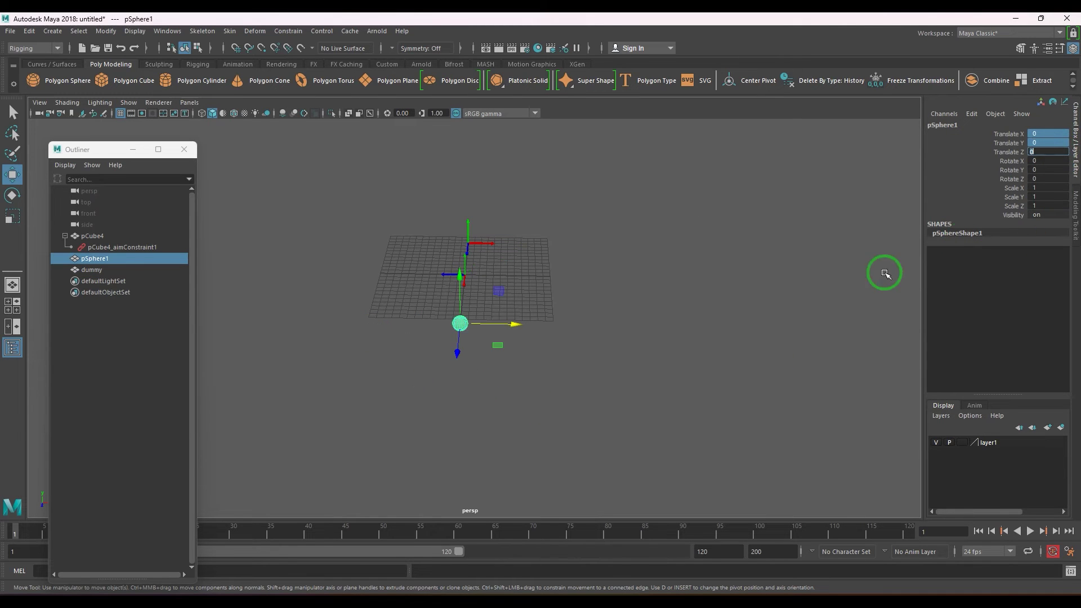
{"action": "left_click_drag", "start_coordinate": [548, 316], "coordinate": [428, 324], "text": "alt"}
{"action": "left_click", "coordinate": [121, 246]}
Step: Select the sphere and the central arrows, and set the aim constraint's world up type to Object rotation up
{"action": "left_click", "coordinate": [386, 391]}
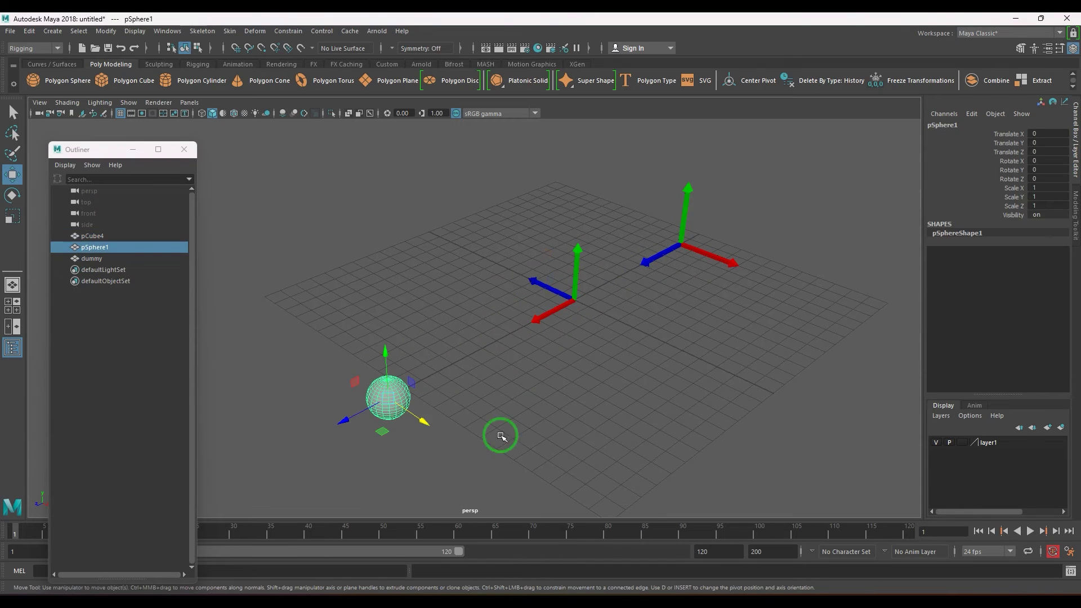
{"action": "left_click", "coordinate": [572, 307], "text": "shift"}
{"action": "left_click", "coordinate": [290, 31]}
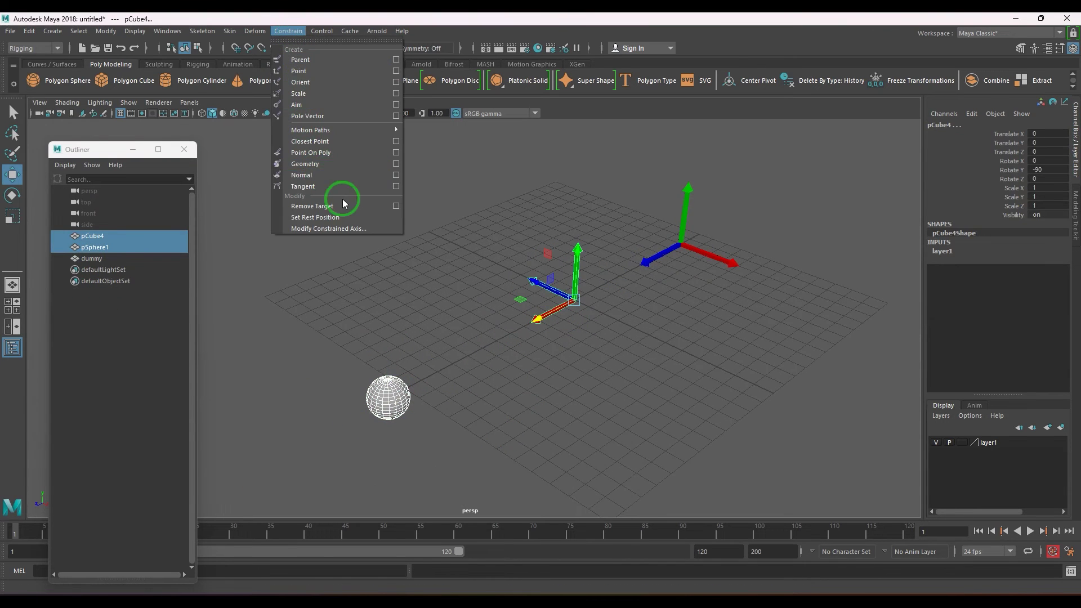
{"action": "left_click", "coordinate": [397, 105]}
{"action": "left_click", "coordinate": [871, 286]}
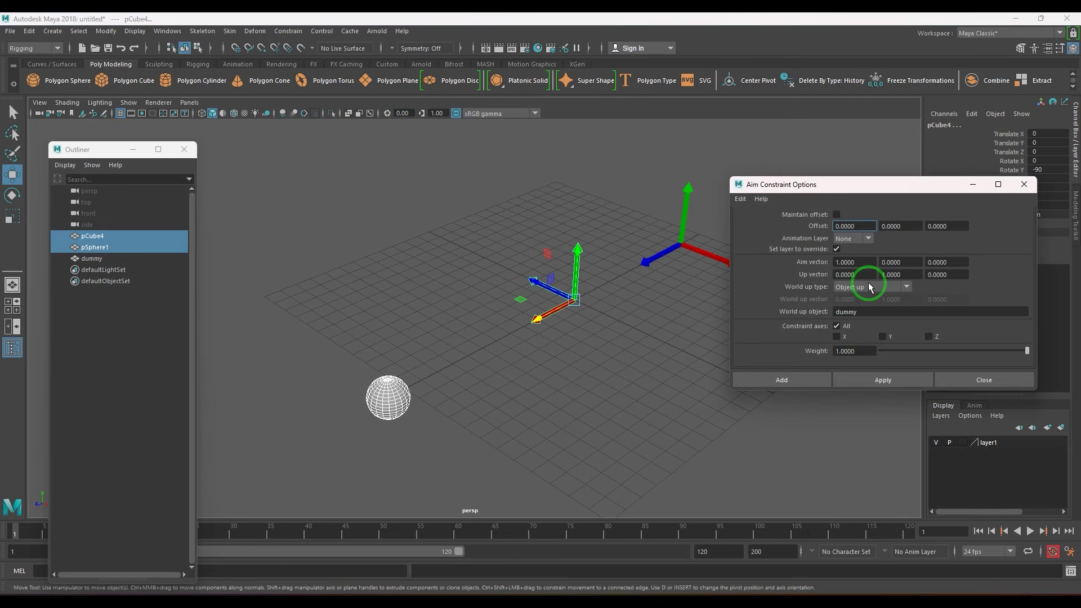
{"action": "left_click", "coordinate": [868, 322]}
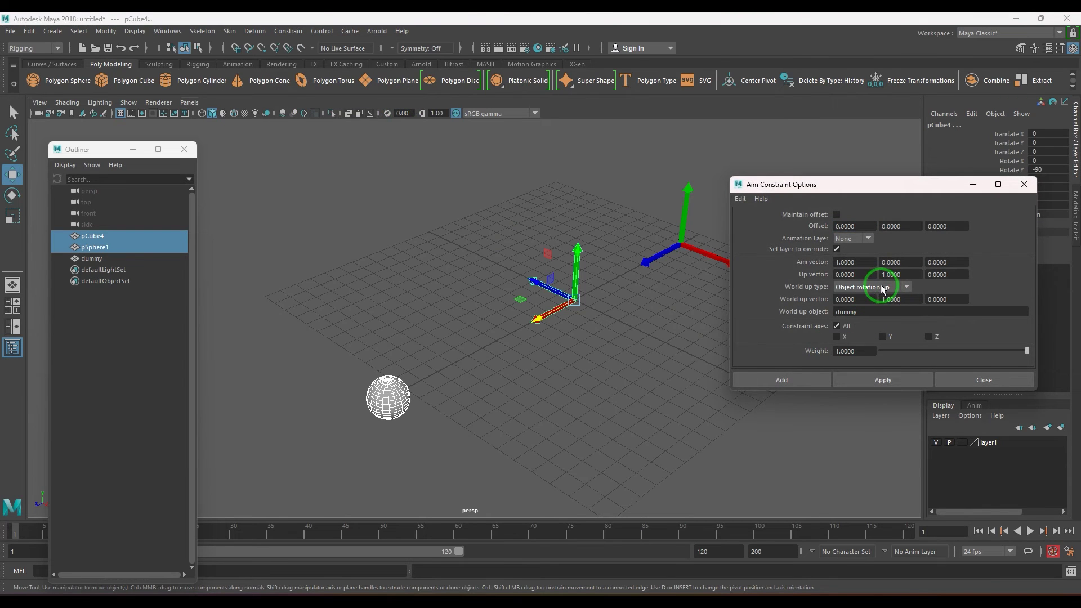
Step: Aim-constrain the central arrows to the sphere with world up vector 0, 1, 0 and dummy as the world up object
{"action": "double_click", "coordinate": [842, 299]}
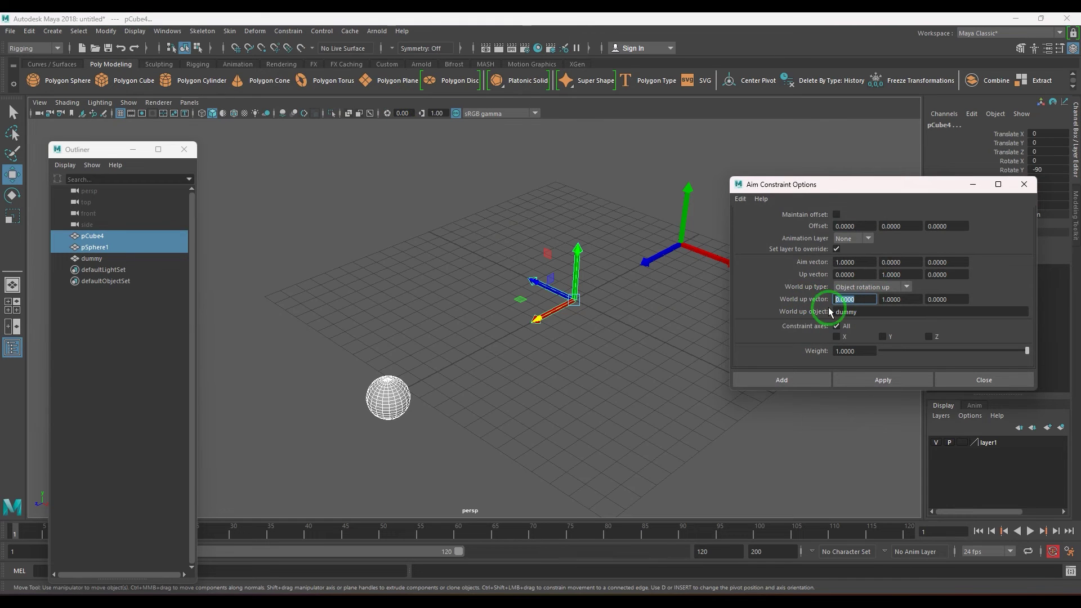
{"action": "double_click", "coordinate": [876, 311]}
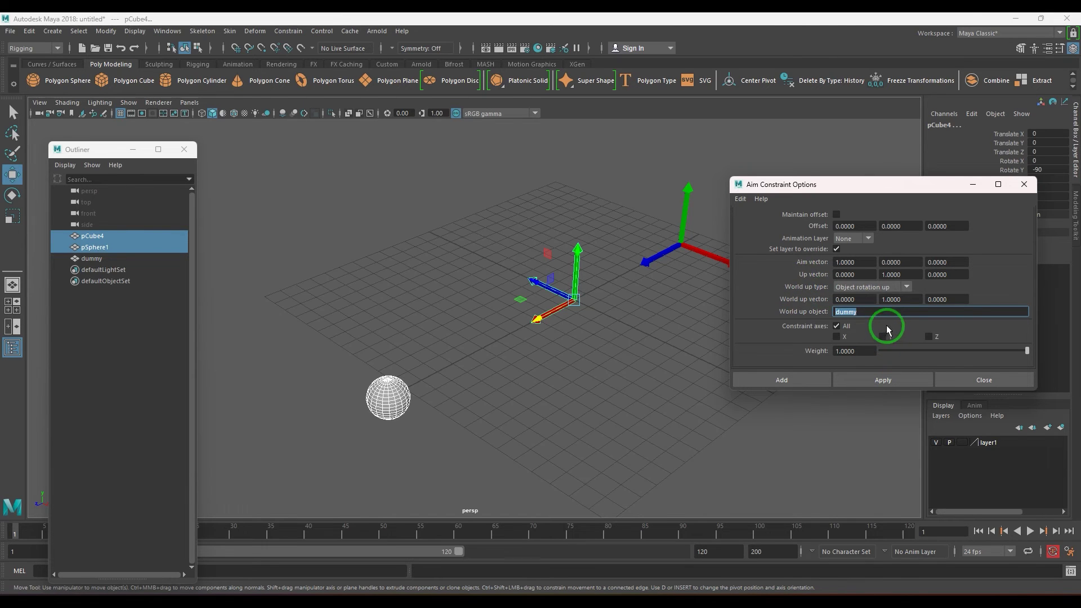
{"action": "double_click", "coordinate": [904, 301]}
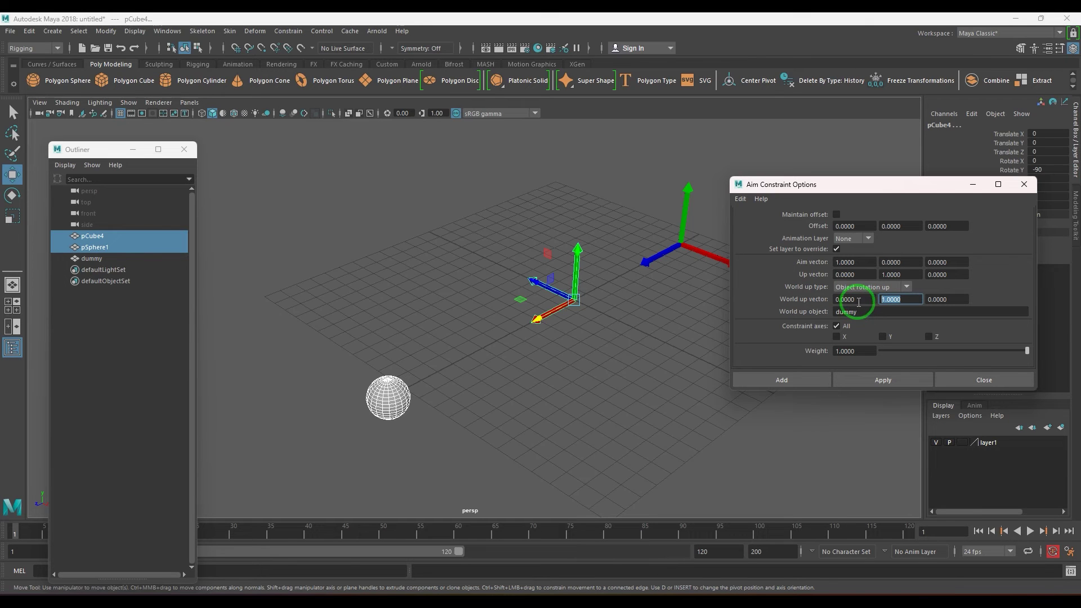
{"action": "left_click_drag", "start_coordinate": [777, 184], "coordinate": [843, 167]}
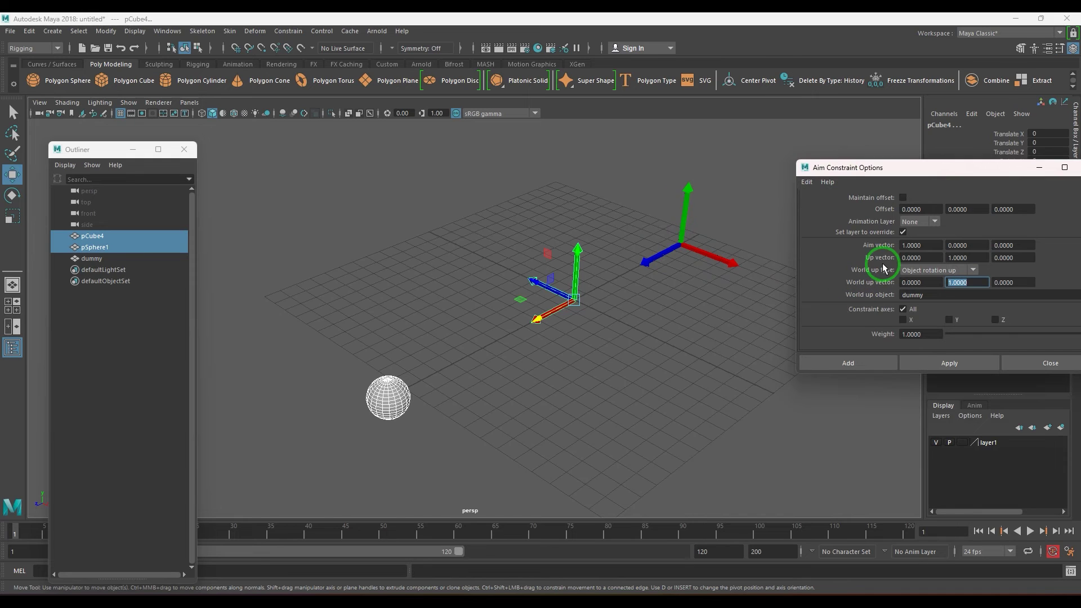
{"action": "left_click_drag", "start_coordinate": [940, 167], "coordinate": [917, 149]}
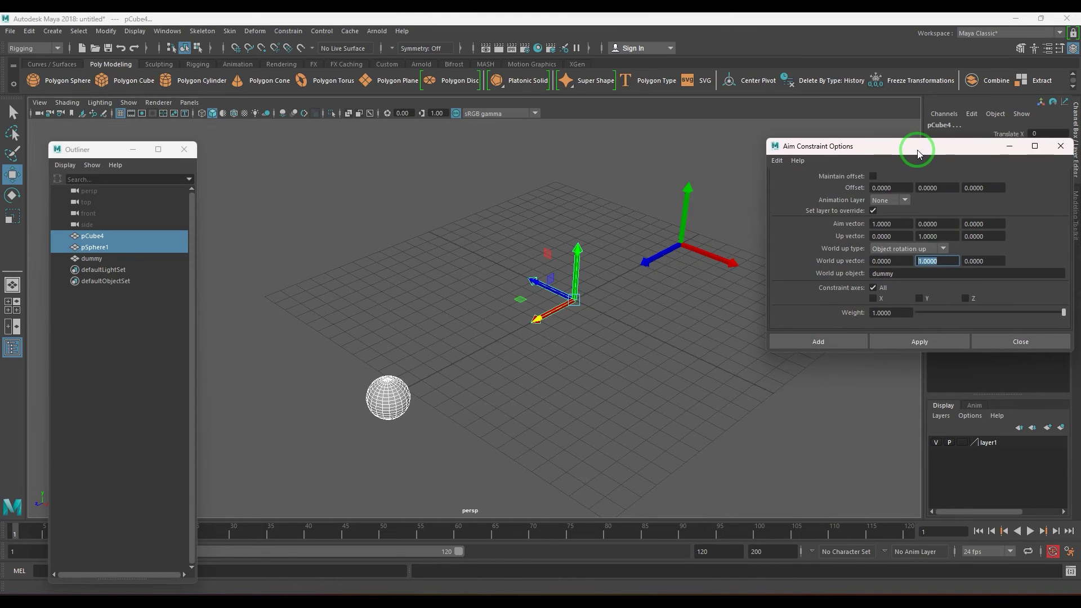
{"action": "left_click", "coordinate": [836, 343]}
Step: Move the sphere to about 2.47, 2.29, -1.14 to test the aim of the central arrows
{"action": "left_click", "coordinate": [387, 398]}
{"action": "left_click_drag", "start_coordinate": [388, 397], "coordinate": [491, 373]}
Step: Move the dummy arrows upward to test whether their position affects the central arrows, and undo the move
{"action": "left_click_drag", "start_coordinate": [653, 214], "coordinate": [678, 304]}
{"action": "scroll", "coordinate": [678, 309], "scroll_direction": "down", "scroll_amount": 4}
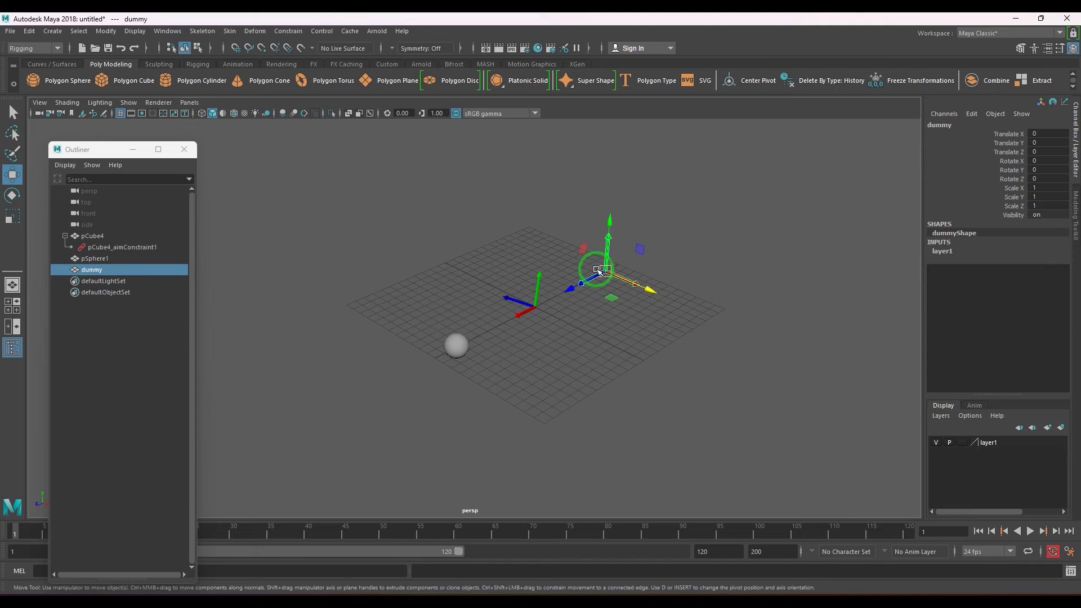
{"action": "left_click_drag", "start_coordinate": [600, 272], "coordinate": [615, 182]}
{"action": "key", "text": "ctrl+z"}
Step: Rotate the dummy arrows about Z to about -62.7 degrees to test the Object rotation up direction
{"action": "right_click_drag", "start_coordinate": [606, 309], "coordinate": [683, 364], "text": "alt"}
{"action": "key", "text": "e"}
{"action": "left_click_drag", "start_coordinate": [716, 265], "coordinate": [744, 252]}
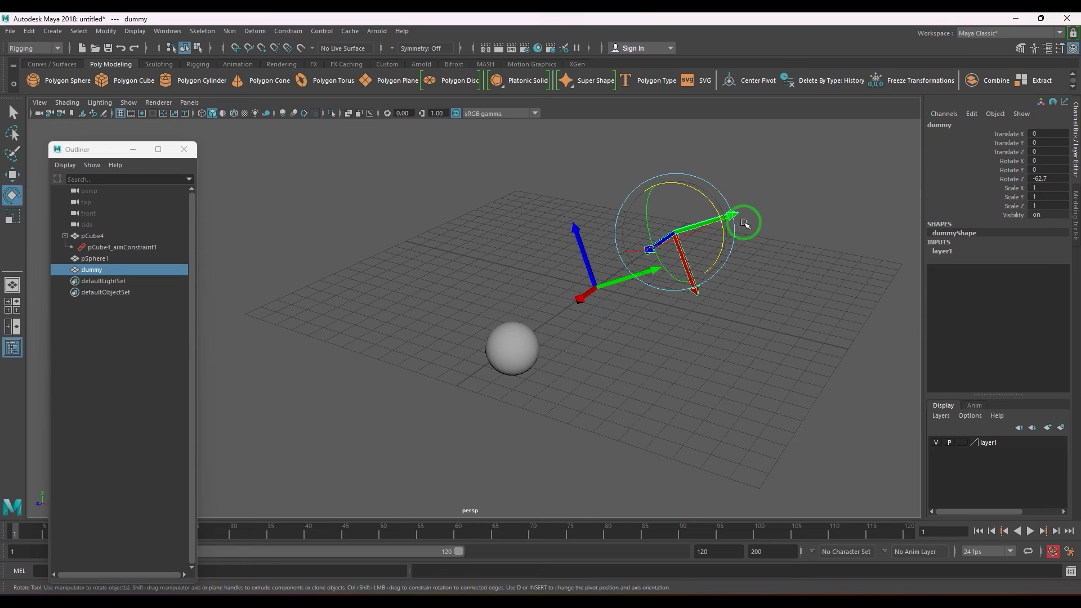
Step: Set the X component of the world up vector to 1 in the aim constraint options
{"action": "left_click", "coordinate": [287, 31]}
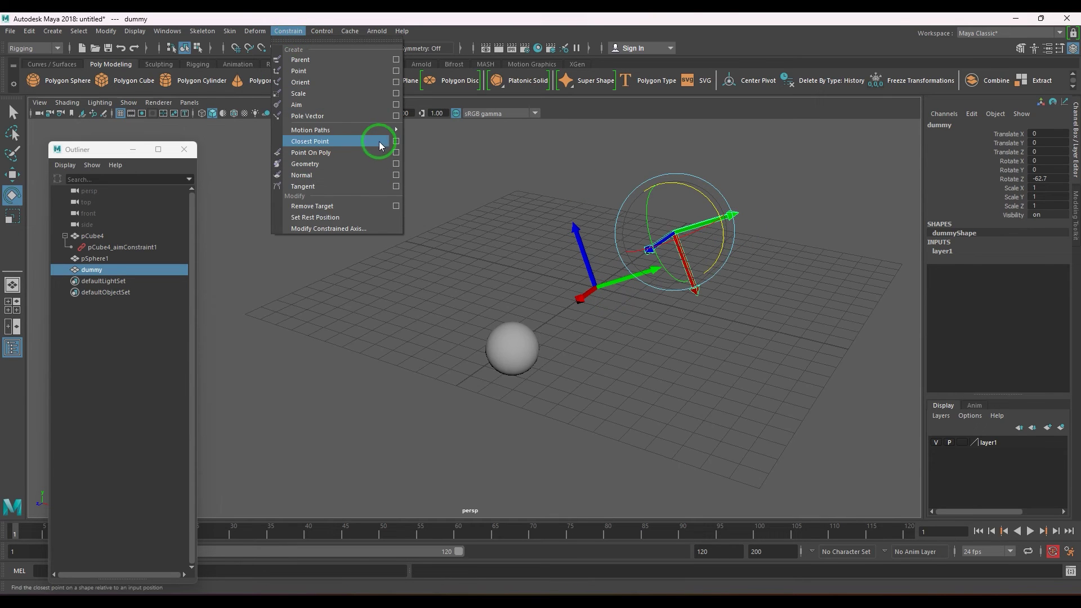
{"action": "left_click", "coordinate": [396, 105]}
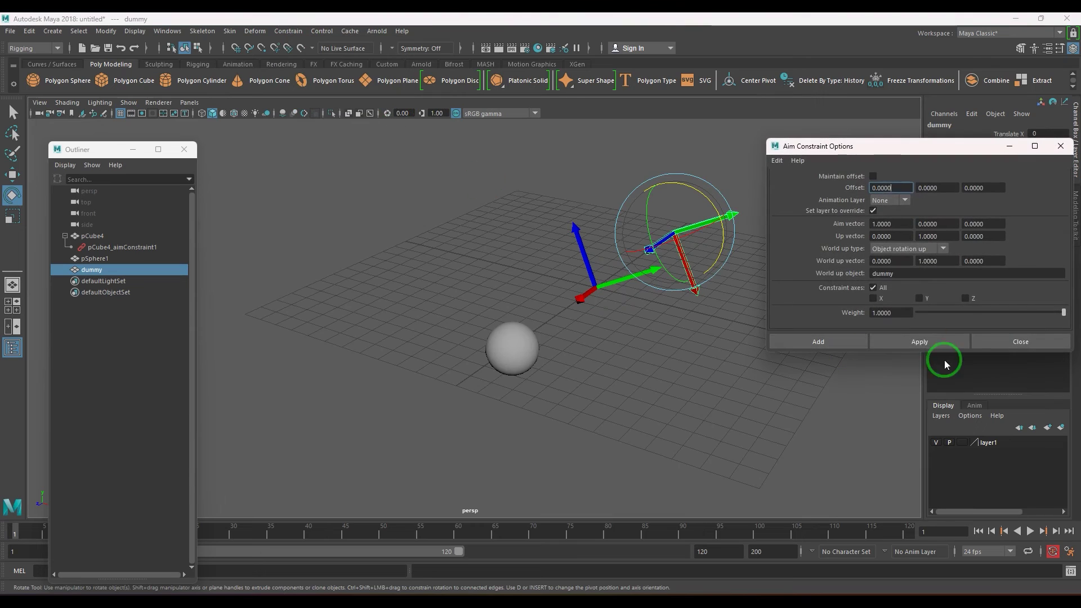
{"action": "left_click", "coordinate": [919, 261]}
{"action": "left_click", "coordinate": [881, 261]}
{"action": "type", "text": "1"}
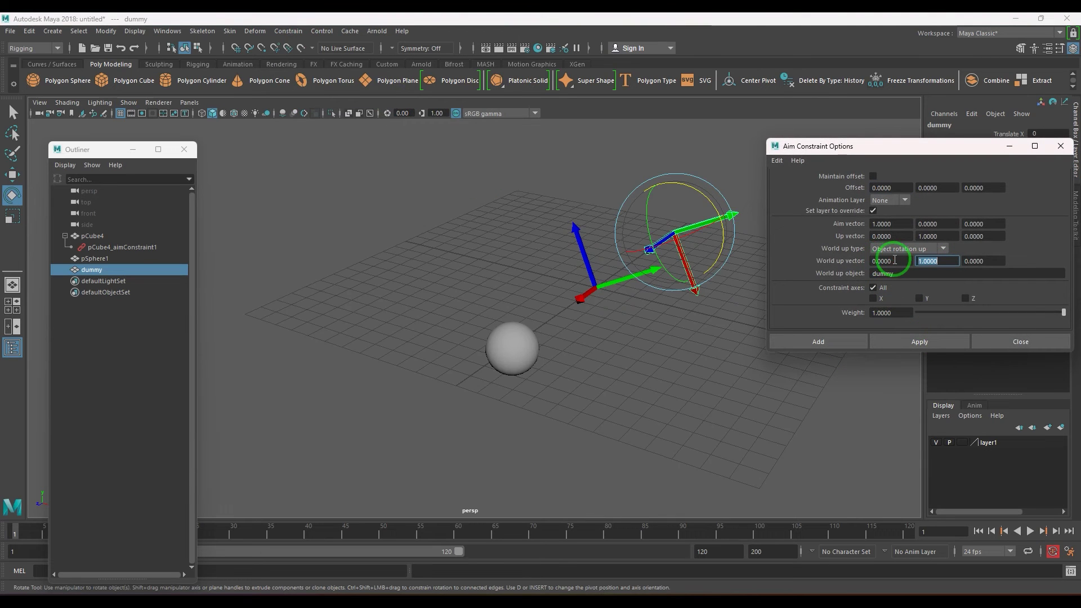
{"action": "key", "text": "Return"}
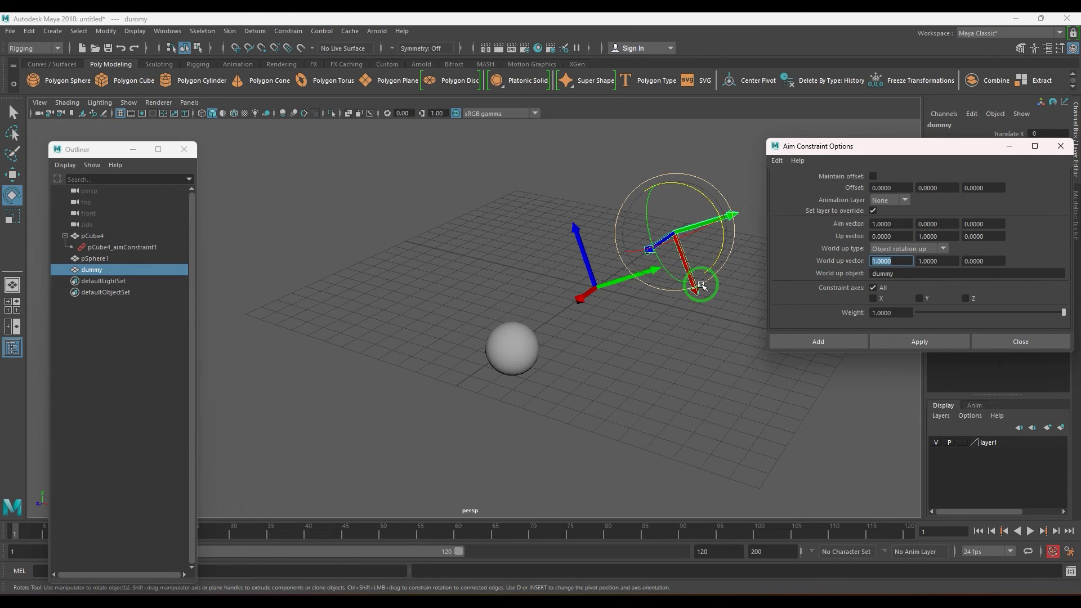
Step: Reset the aim constraint options to their defaults and close them
{"action": "left_click", "coordinate": [936, 236]}
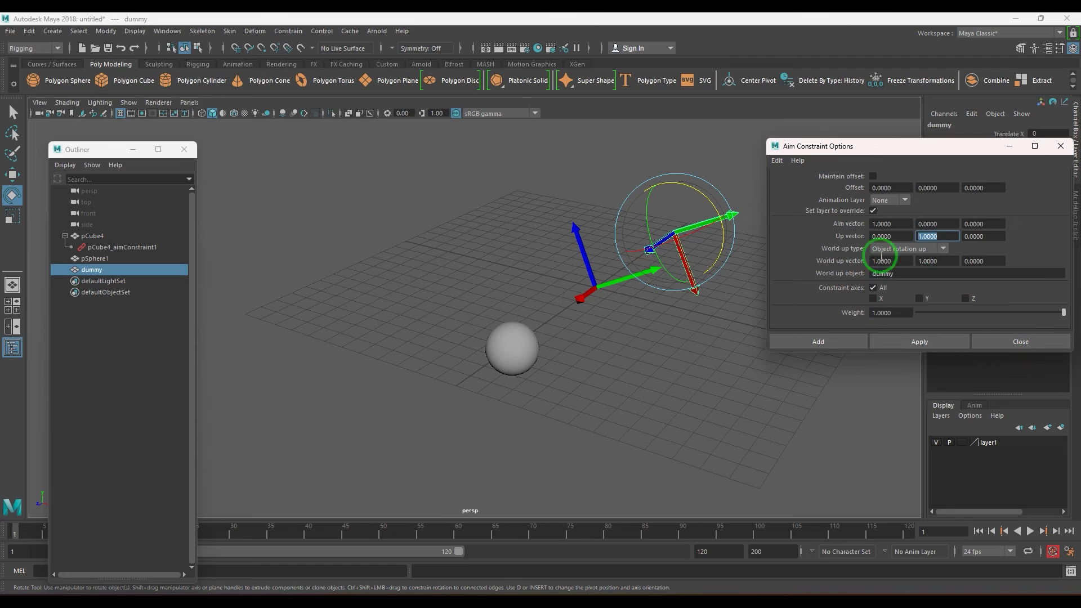
{"action": "left_click", "coordinate": [777, 161]}
{"action": "left_click", "coordinate": [788, 184]}
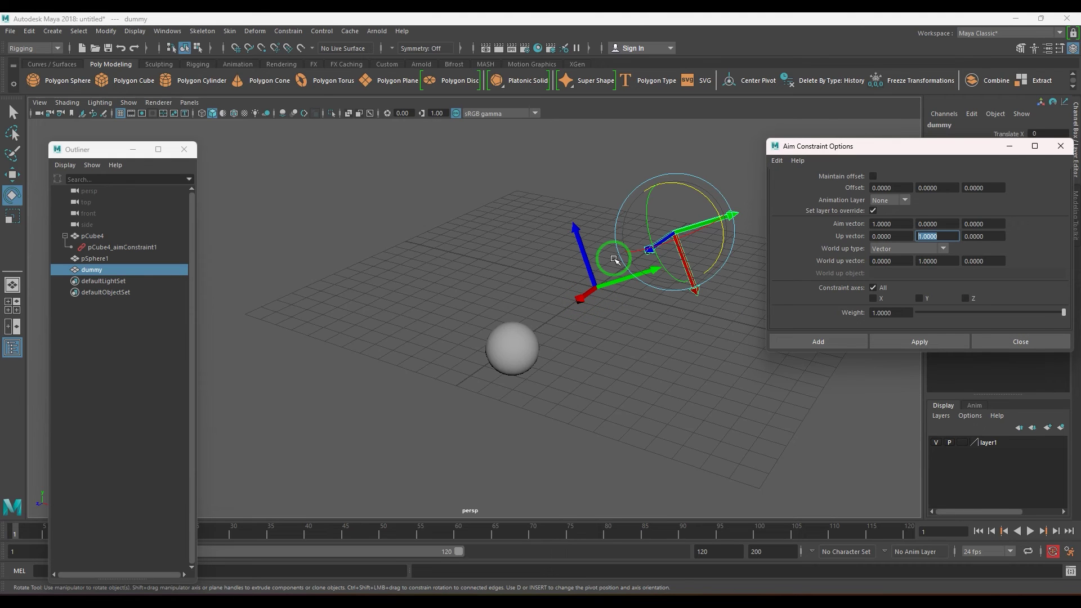
{"action": "left_click", "coordinate": [1061, 146]}
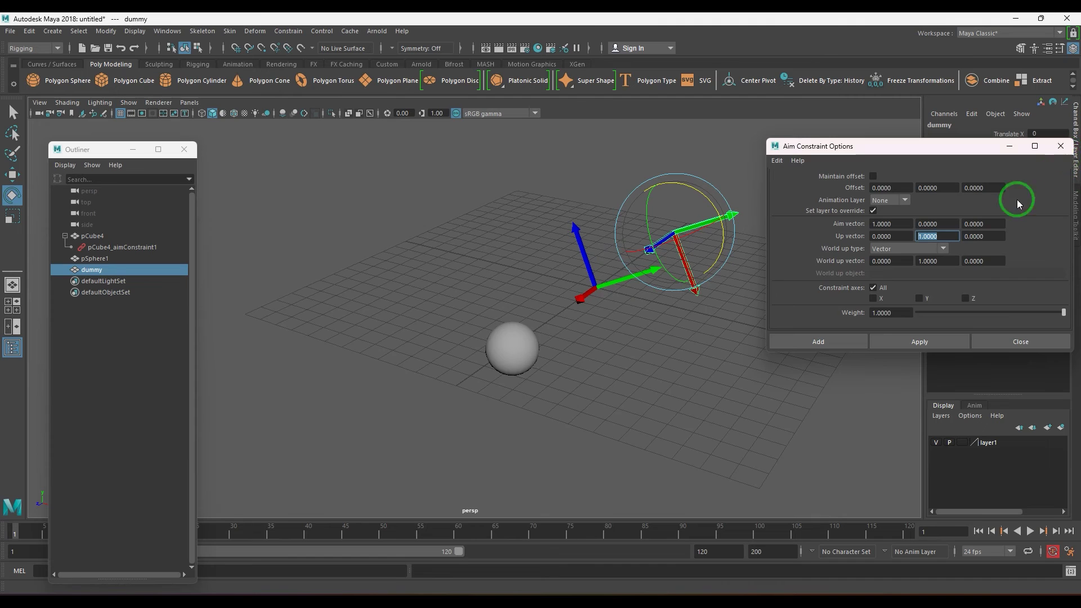
Step: Move the sphere a short distance away from the central arrows to test the aim again
{"action": "left_click", "coordinate": [519, 361]}
{"action": "key", "text": "w"}
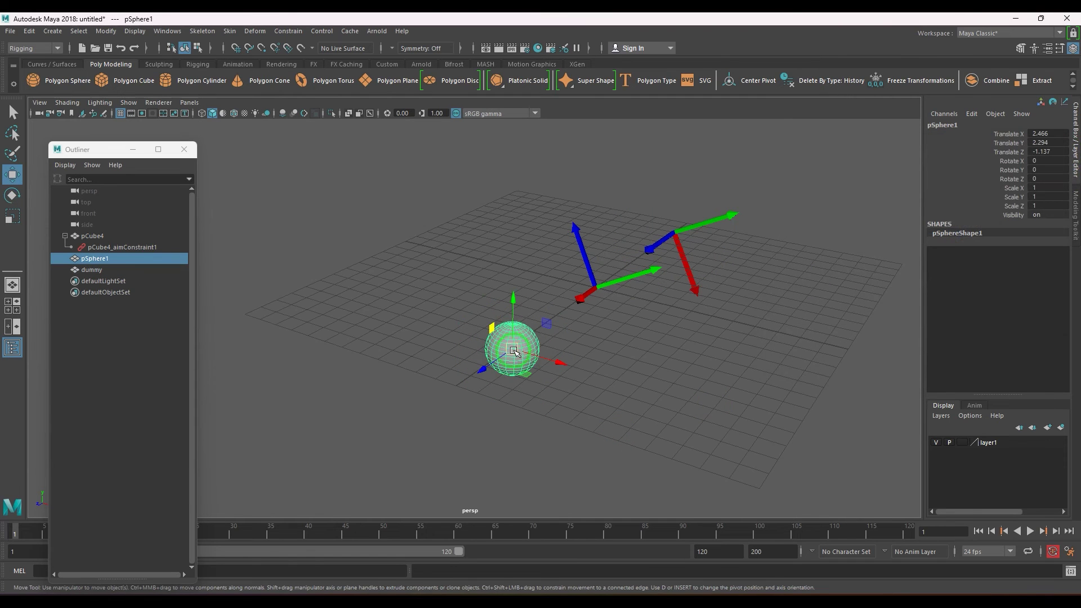
{"action": "left_click_drag", "start_coordinate": [513, 356], "coordinate": [483, 370]}
Step: Rotate the dummy arrows about Z to test the central arrows' response, and undo the rotation
{"action": "left_click", "coordinate": [646, 246]}
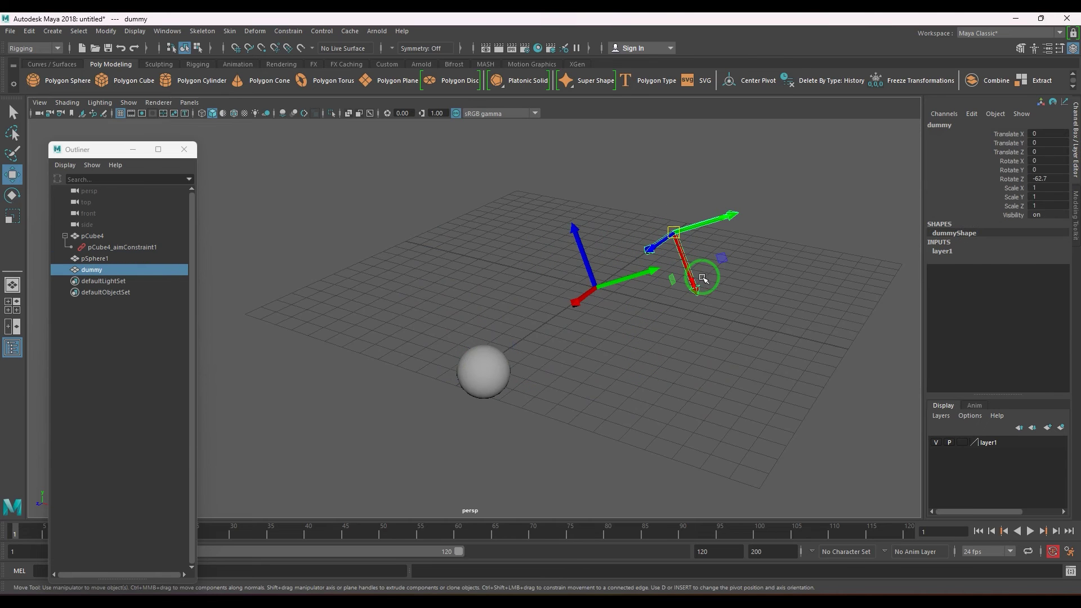
{"action": "key", "text": "e"}
{"action": "left_click_drag", "start_coordinate": [699, 203], "coordinate": [611, 167]}
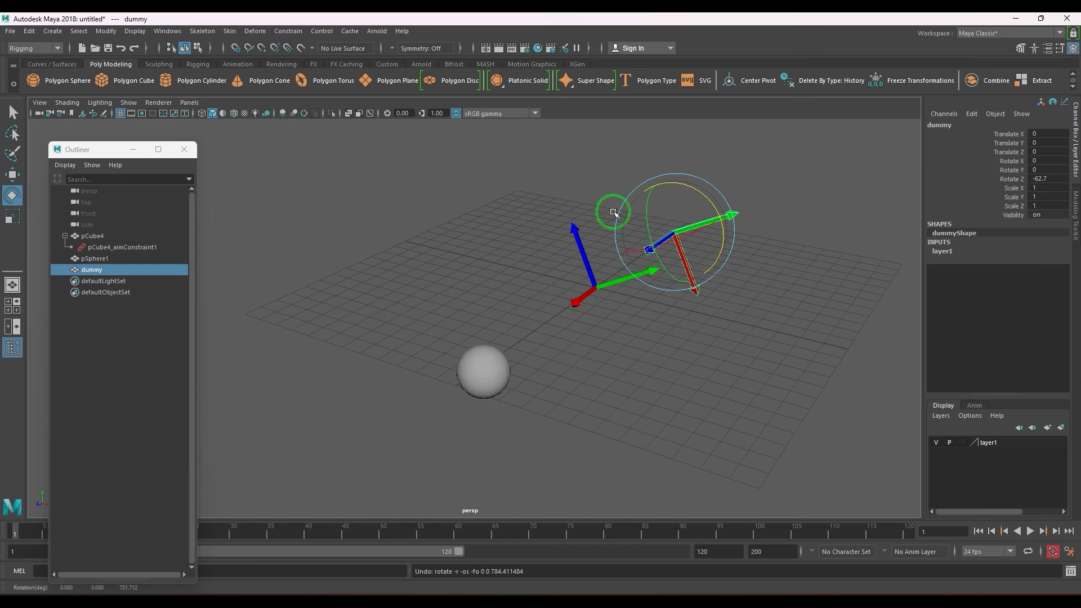
Step: Reset the sphere's translation to 0, 0, 0 and the dummy arrows' Rotate Z to 0
{"action": "left_click_drag", "start_coordinate": [546, 355], "coordinate": [516, 373], "text": "alt"}
{"action": "left_click", "coordinate": [347, 375]}
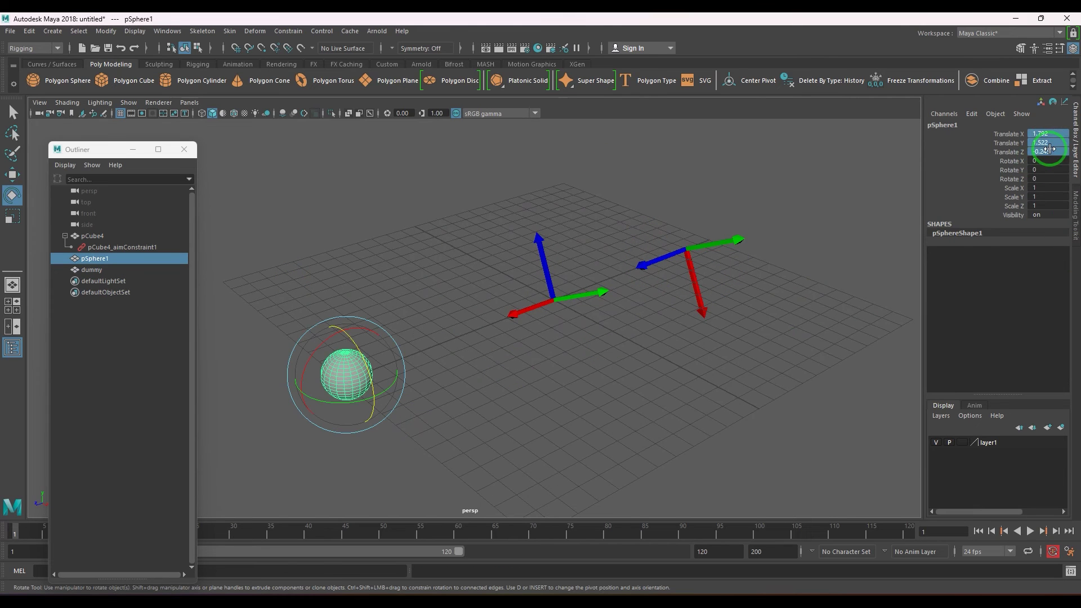
{"action": "left_click", "coordinate": [910, 292]}
{"action": "left_click_drag", "start_coordinate": [687, 205], "coordinate": [729, 270]}
{"action": "left_click_drag", "start_coordinate": [1036, 152], "coordinate": [1046, 133]}
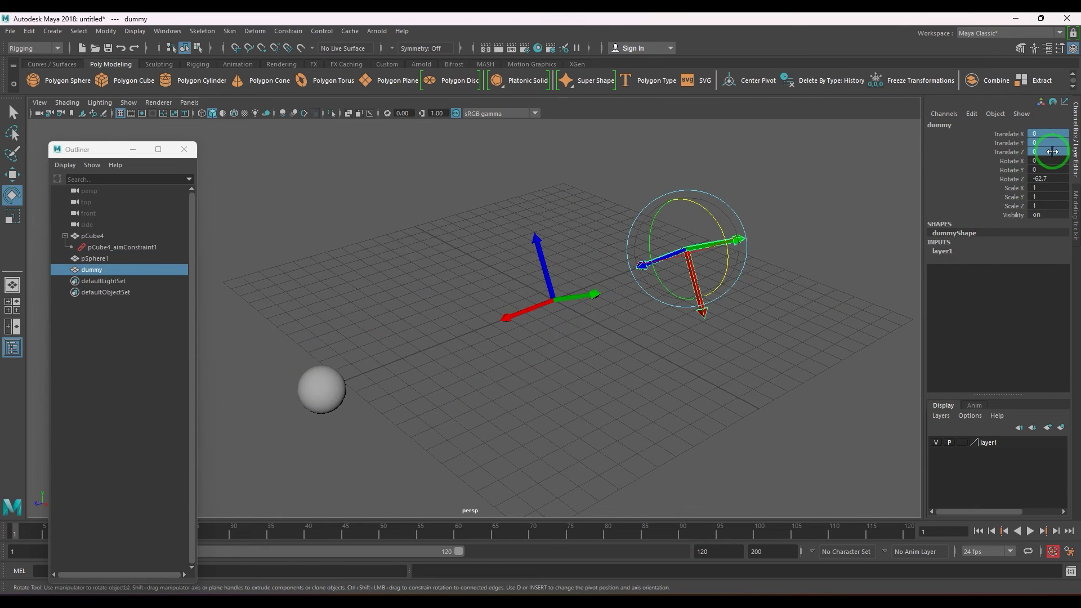
{"action": "double_click", "coordinate": [1047, 178]}
{"action": "type", "text": "0"}
{"action": "key", "text": "Return"}
Step: Delete the central arrows' Object rotation up aim constraint
{"action": "left_click", "coordinate": [418, 387]}
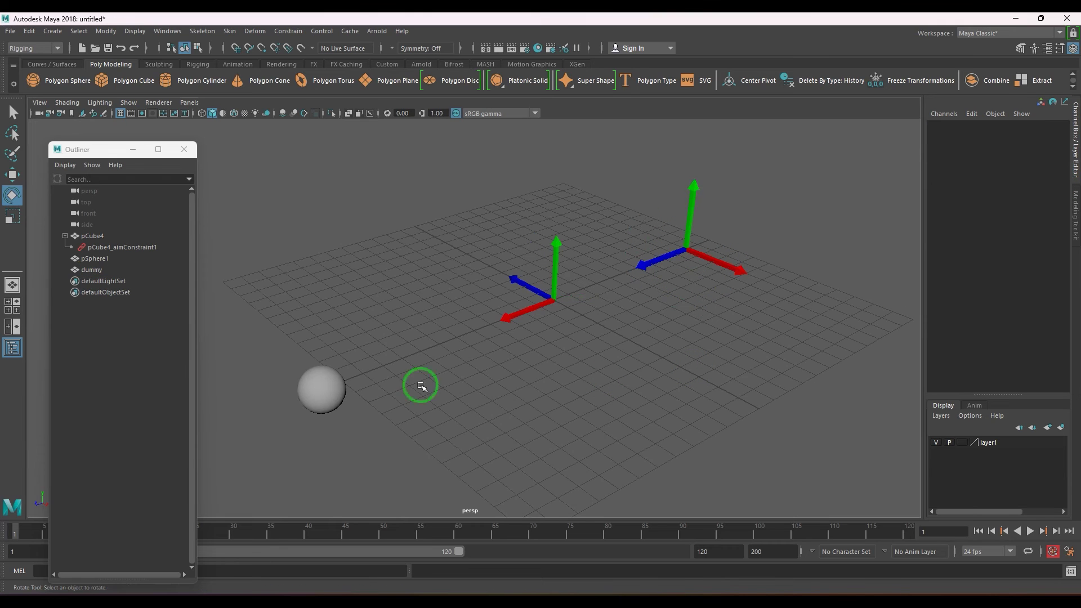
{"action": "left_click", "coordinate": [138, 249]}
{"action": "key", "text": "Delete"}
Step: Select the sphere and the central arrows, and use Vector as the world up type in the aim constraint options
{"action": "left_click", "coordinate": [290, 375]}
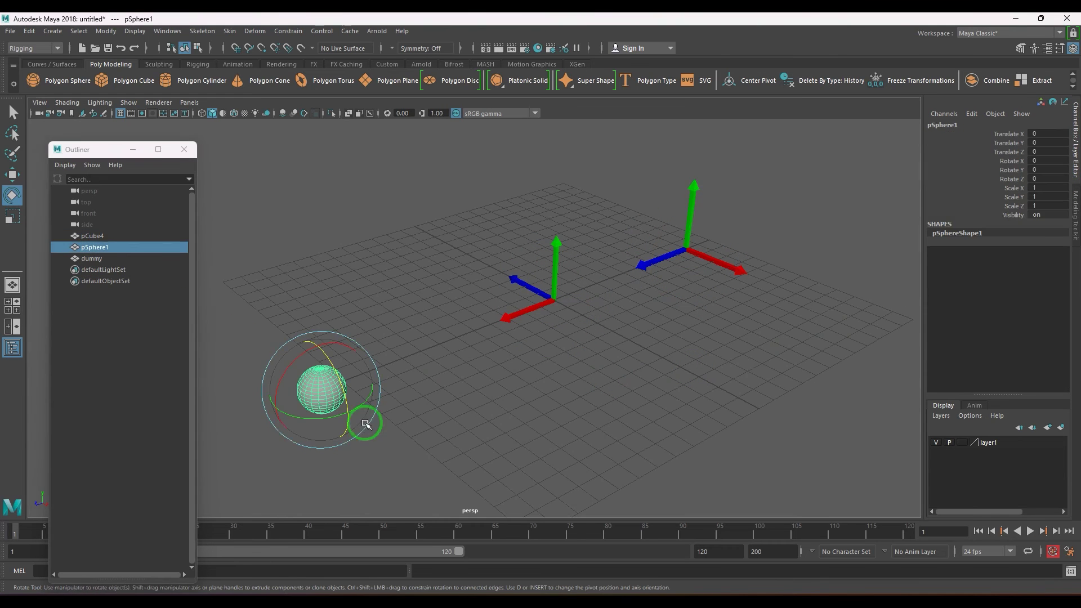
{"action": "left_click", "coordinate": [555, 282], "text": "shift"}
{"action": "left_click", "coordinate": [288, 31]}
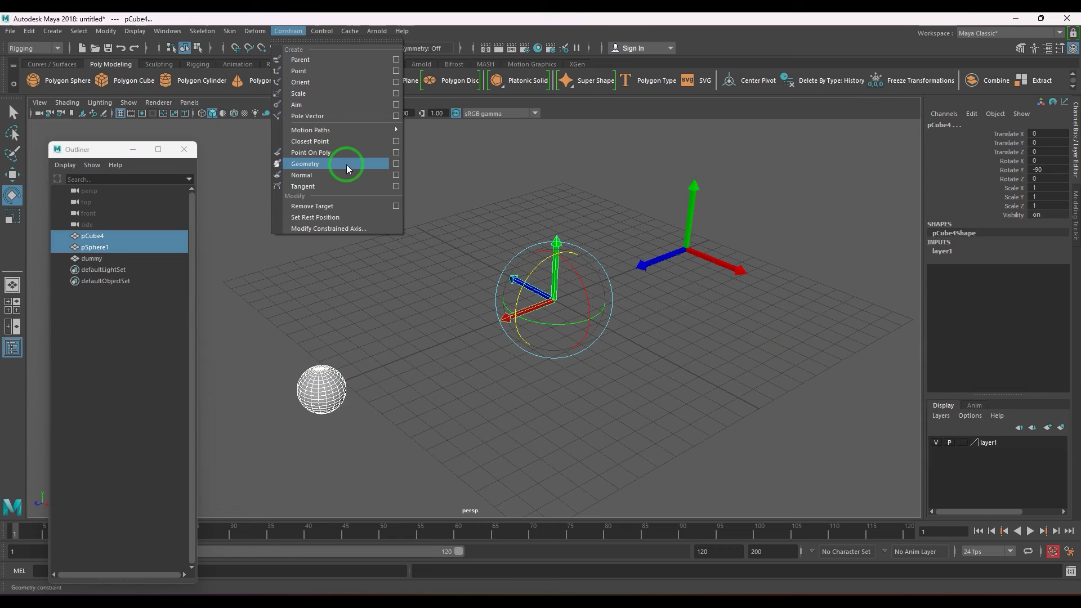
{"action": "left_click", "coordinate": [396, 104]}
{"action": "left_click", "coordinate": [922, 250]}
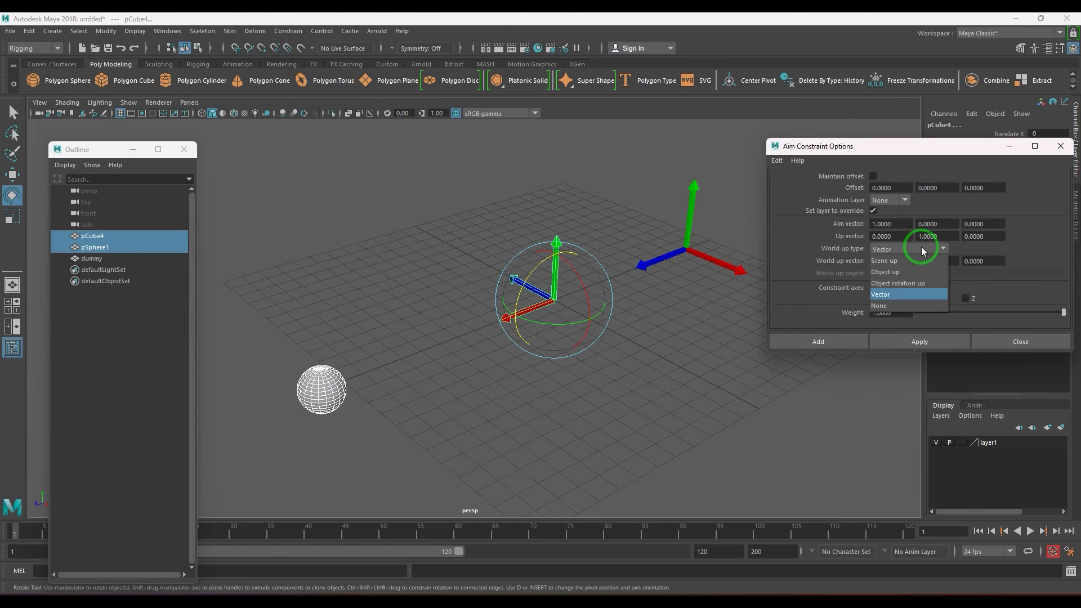
{"action": "left_click", "coordinate": [909, 294]}
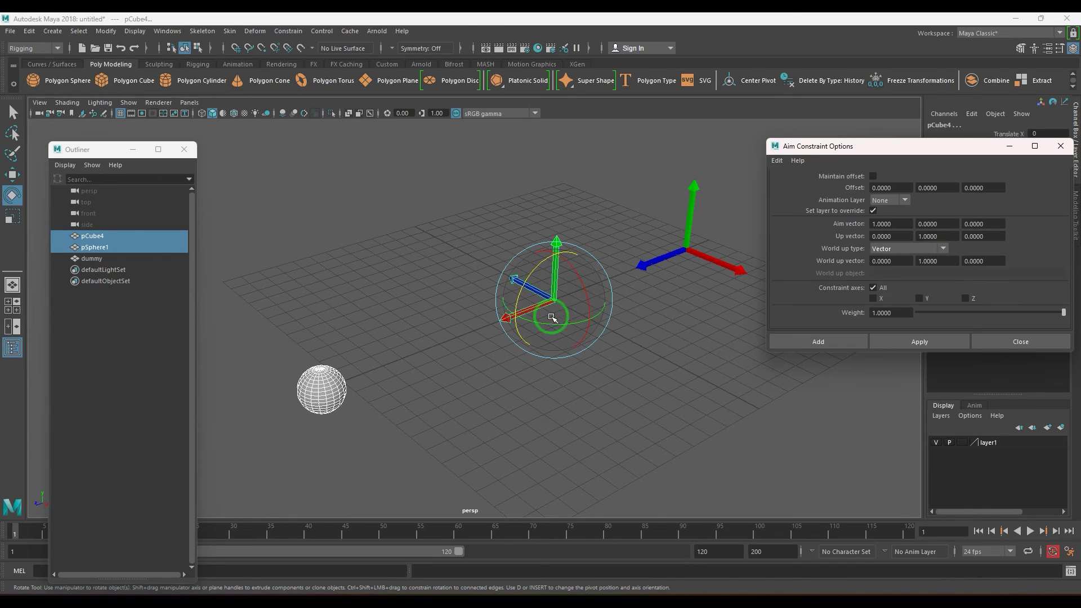
Step: Set the aim constraint's up vector to 0, 0, 1, keeping the world up vector at 0, 1, 0
{"action": "left_click", "coordinate": [938, 261]}
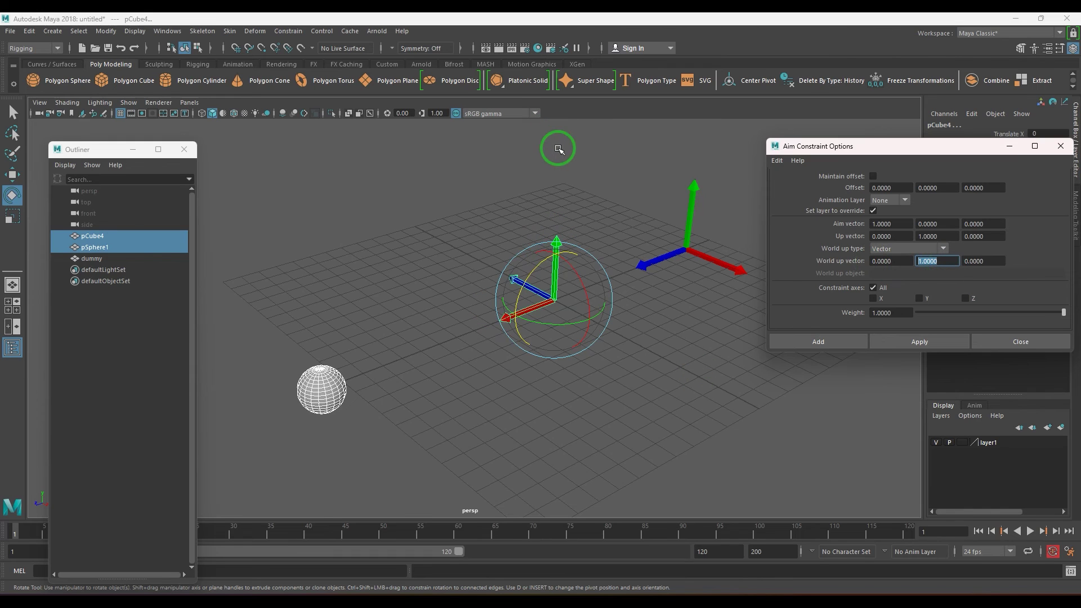
{"action": "left_click", "coordinate": [571, 242]}
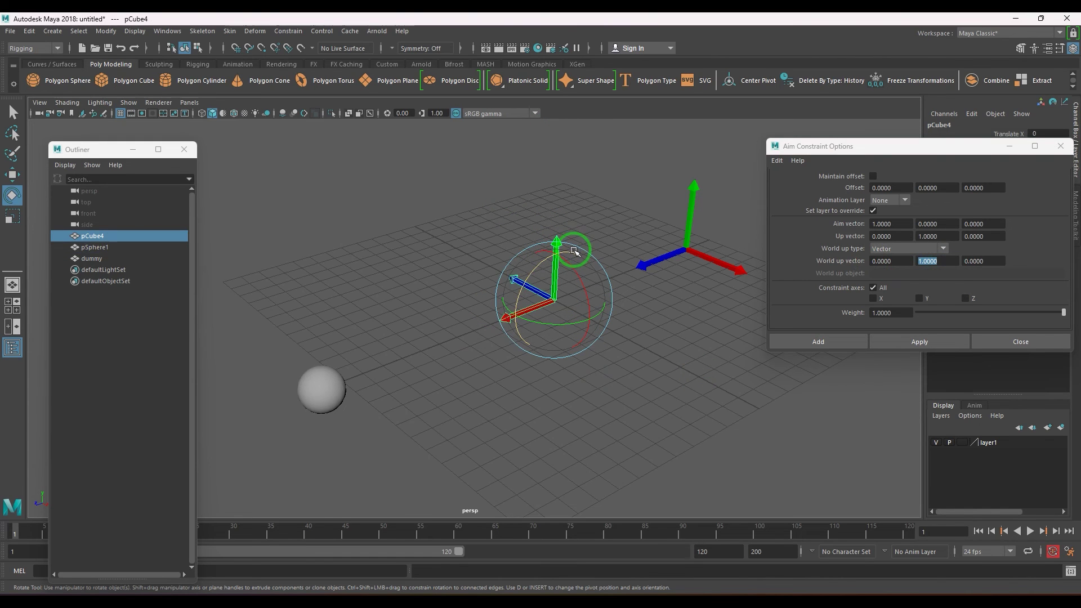
{"action": "left_click", "coordinate": [548, 338]}
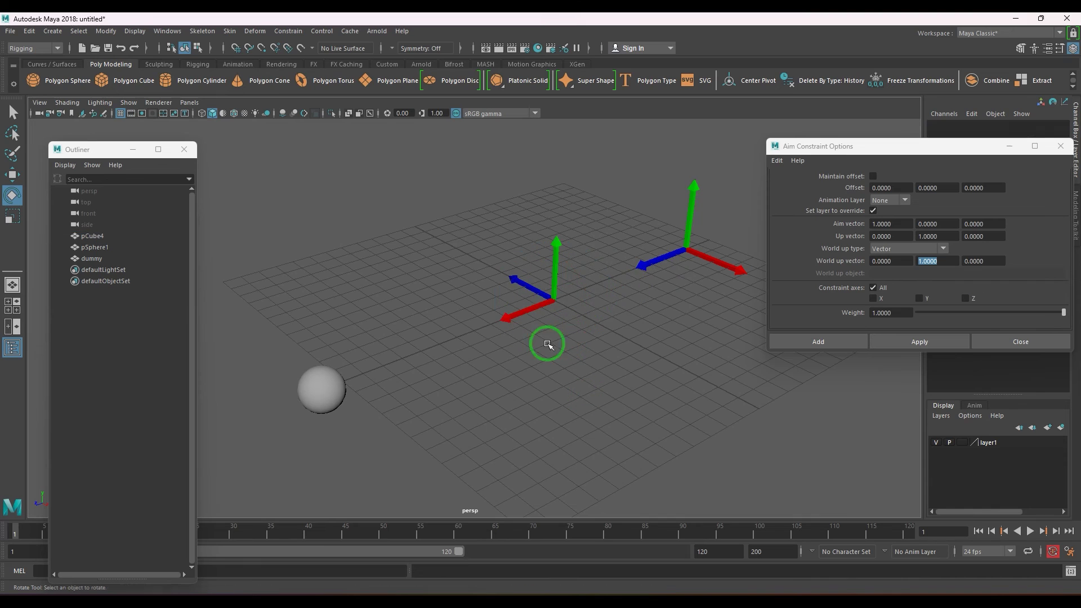
{"action": "left_click", "coordinate": [586, 330]}
{"action": "left_click", "coordinate": [947, 235]}
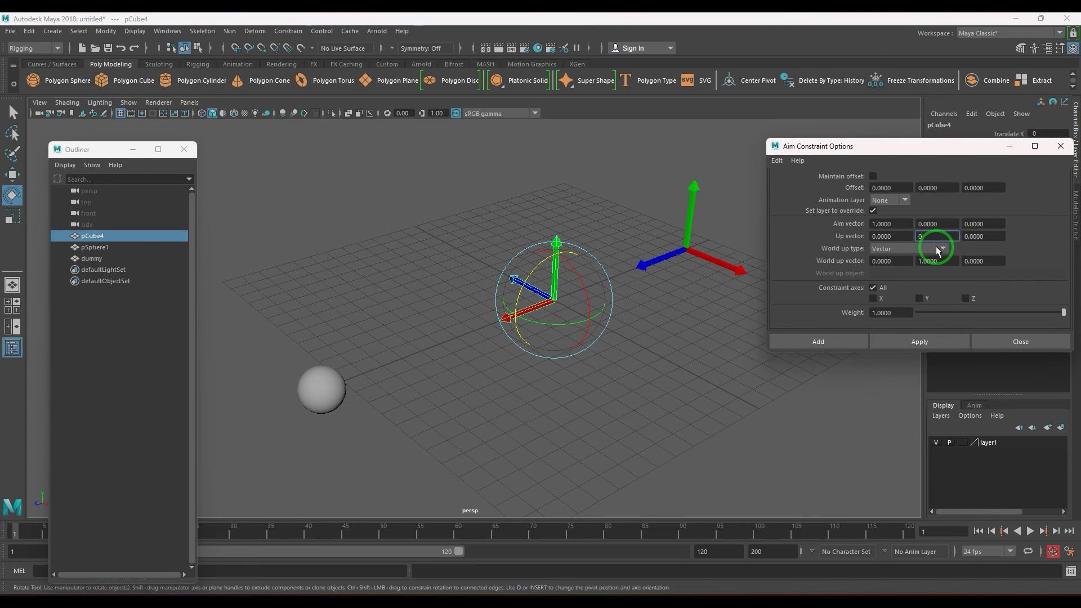
{"action": "key", "text": "Tab"}
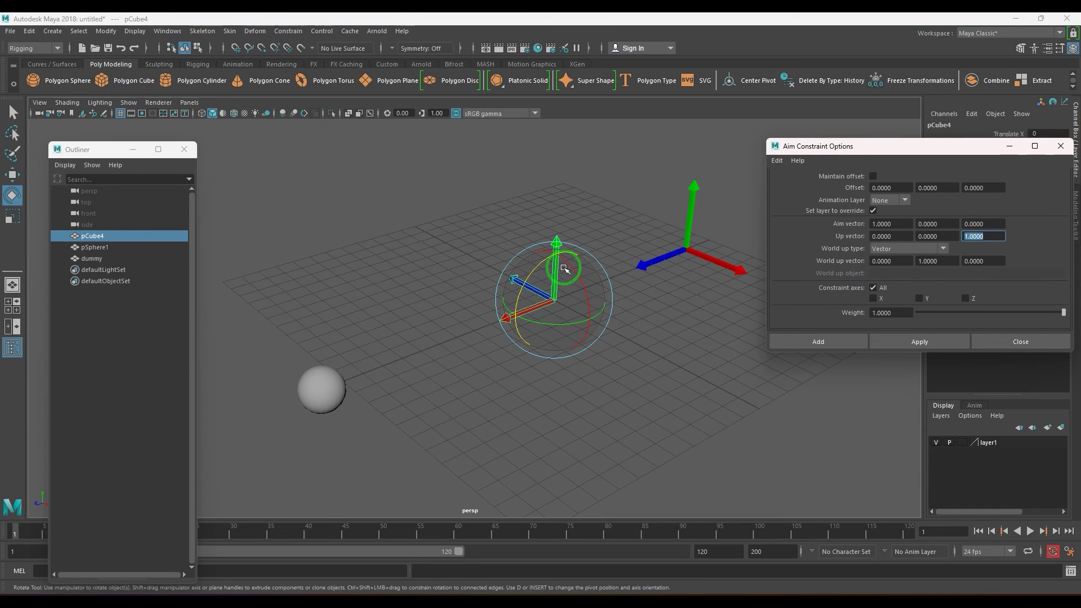
Step: Aim-constrain the central arrows to the sphere with the Vector options, and clear the selection
{"action": "left_click", "coordinate": [822, 341]}
{"action": "left_click", "coordinate": [332, 414]}
{"action": "left_click", "coordinate": [524, 279], "text": "shift"}
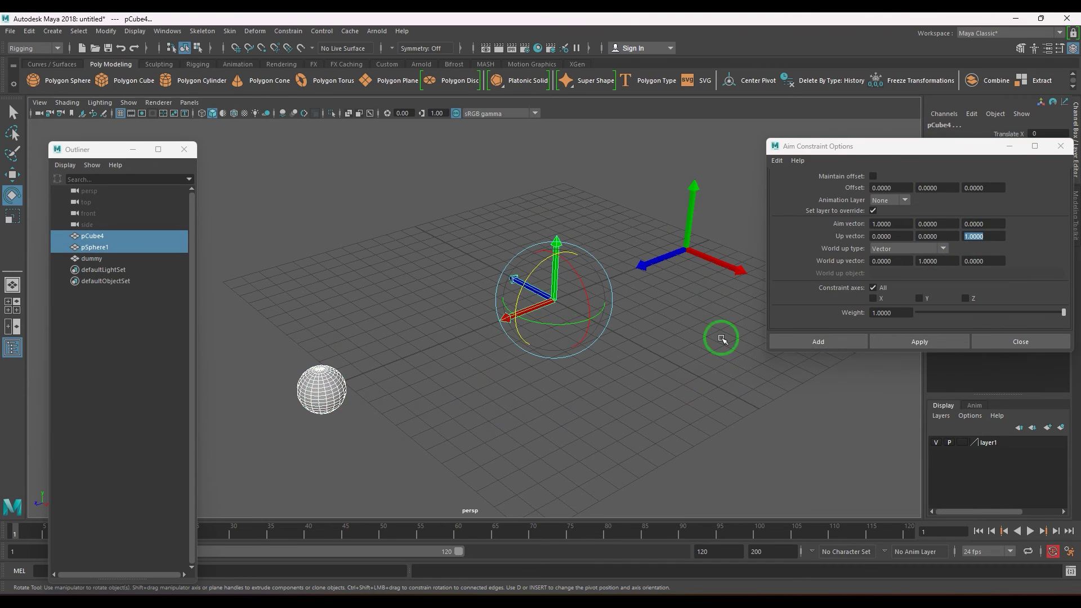
{"action": "left_click", "coordinate": [927, 341]}
{"action": "left_click", "coordinate": [670, 471]}
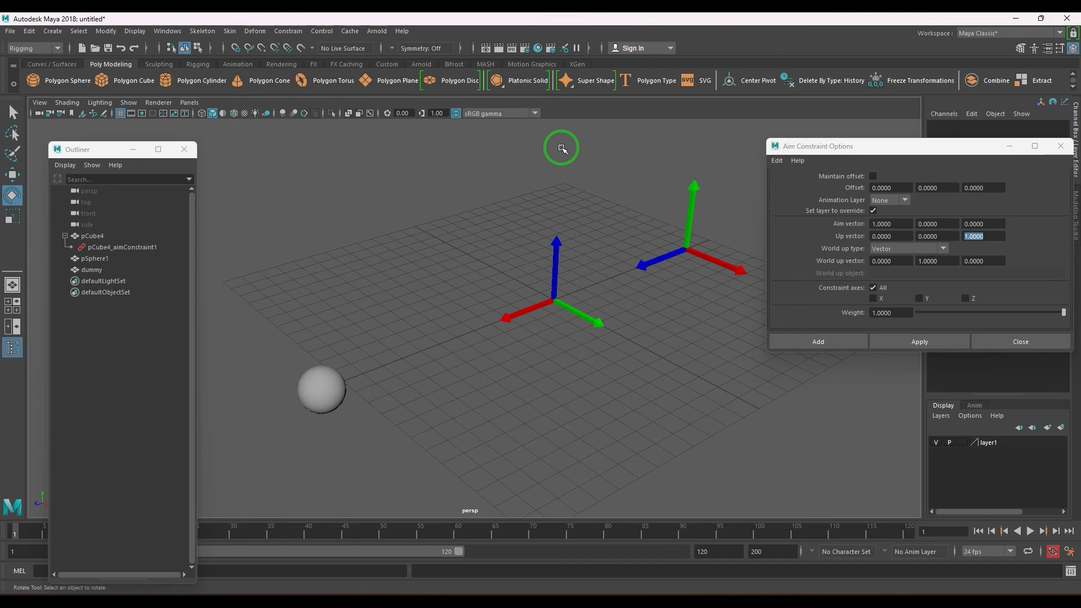
Step: Delete the central arrows' Vector aim constraint and reset the arrows' rotation to 0
{"action": "left_click", "coordinate": [145, 247]}
{"action": "key", "text": "Delete"}
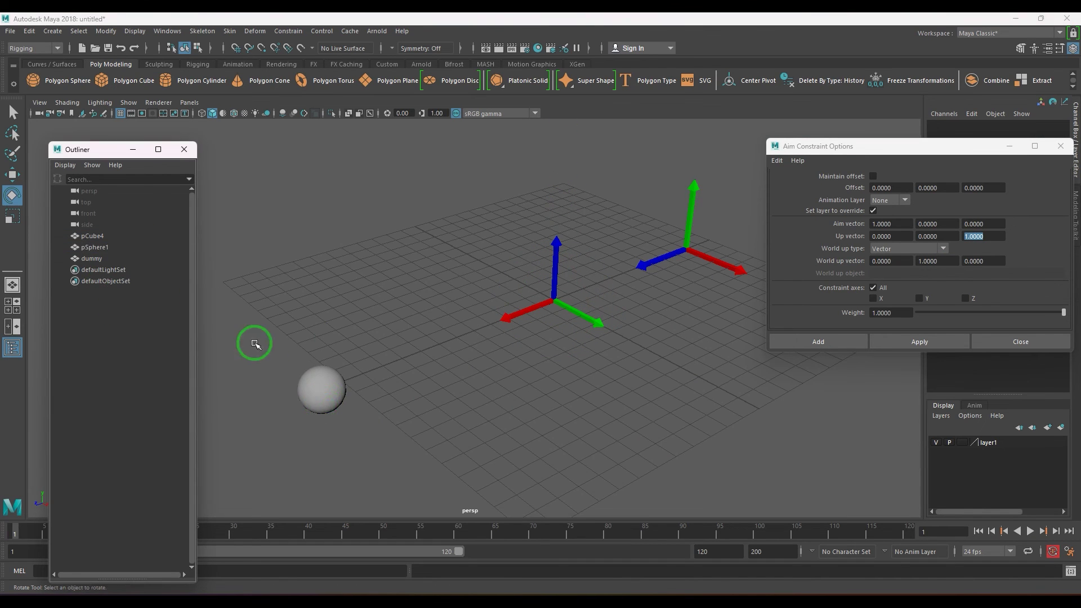
{"action": "left_click", "coordinate": [317, 376]}
{"action": "left_click", "coordinate": [543, 314]}
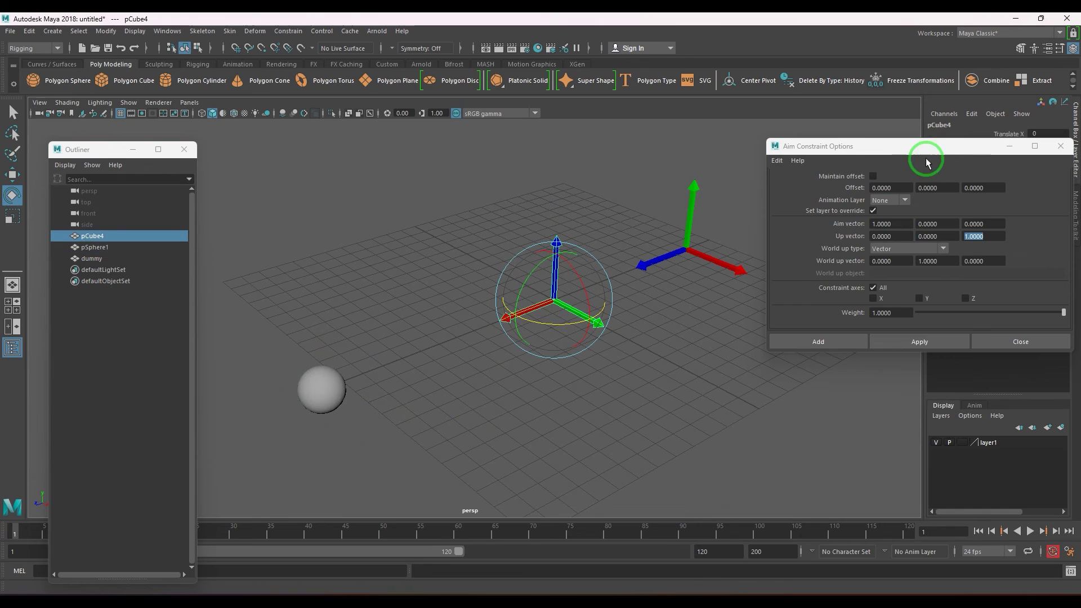
{"action": "left_click_drag", "start_coordinate": [938, 146], "coordinate": [901, 241]}
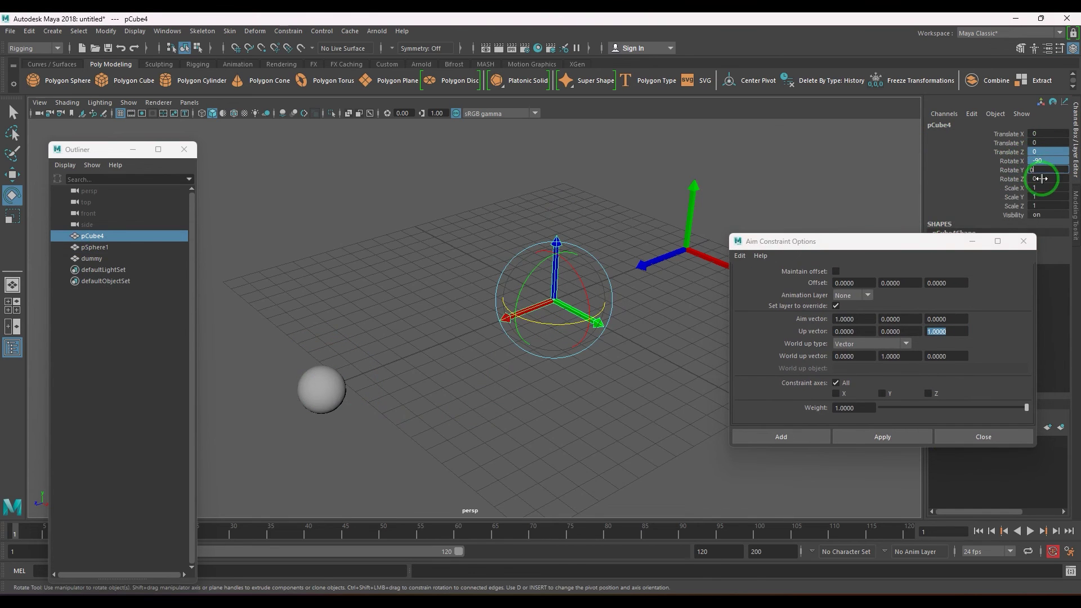
{"action": "key", "text": "Return"}
Step: Aim-constrain the central arrows to the sphere with the Vector type's world up vector set to 0, -1, 0
{"action": "left_click", "coordinate": [321, 389]}
{"action": "left_click", "coordinate": [574, 304], "text": "shift"}
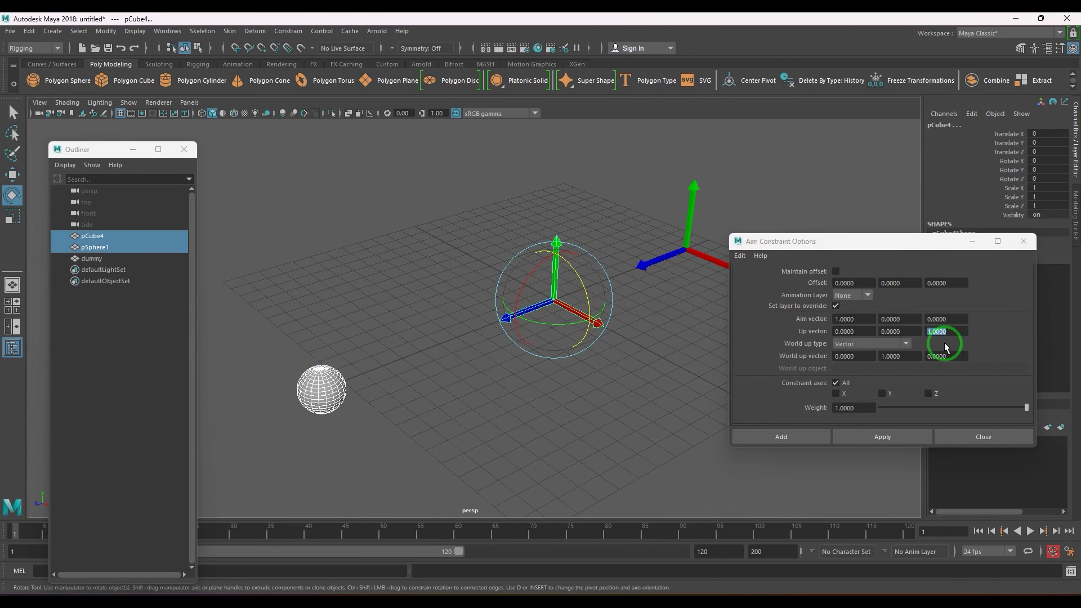
{"action": "left_click_drag", "start_coordinate": [911, 357], "coordinate": [833, 358]}
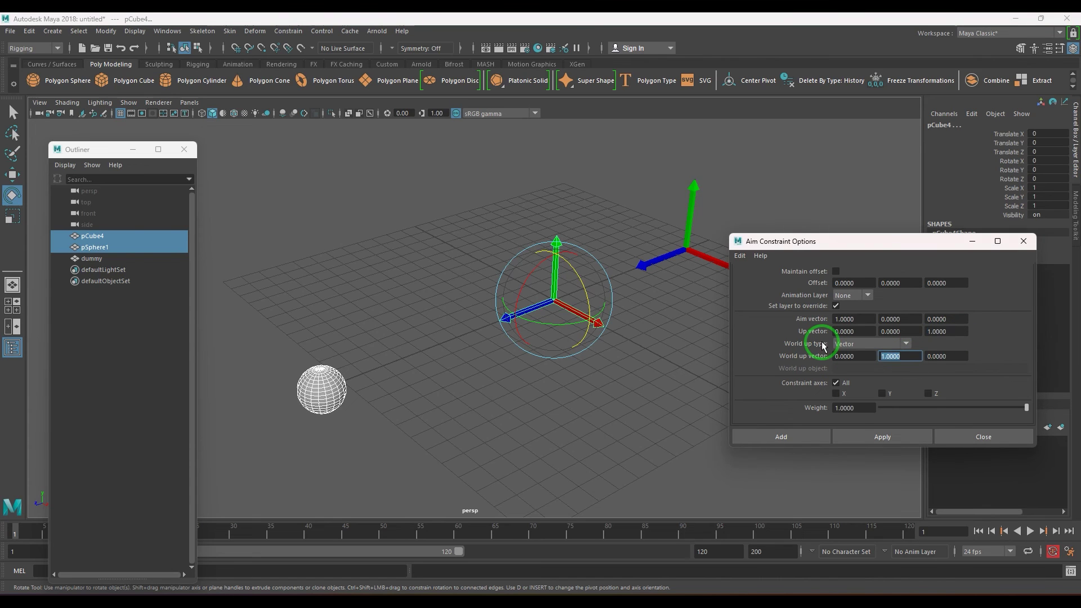
{"action": "left_click", "coordinate": [769, 436]}
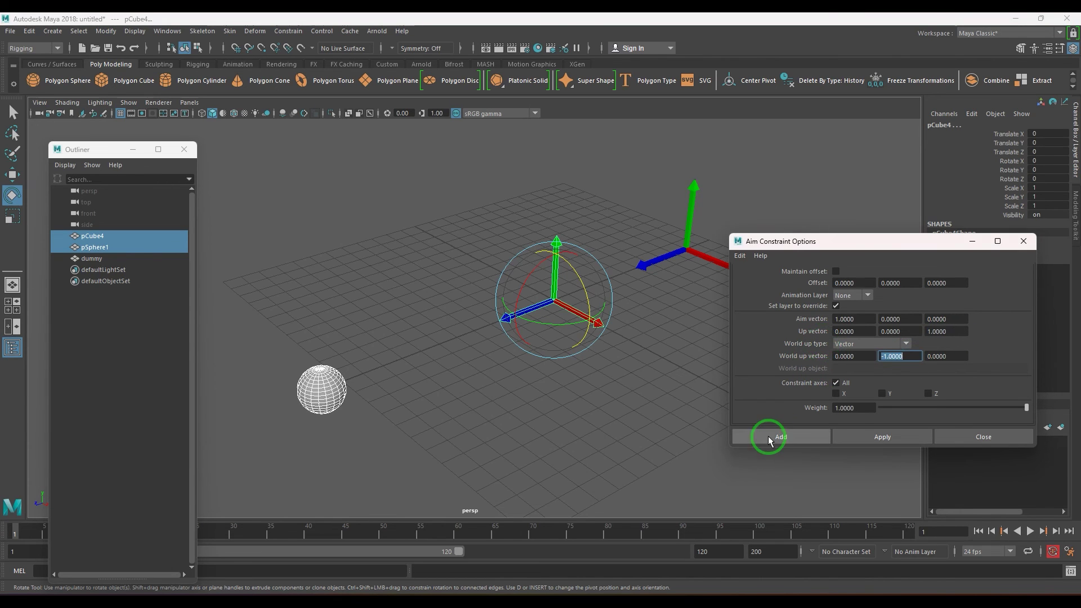
Step: Move the sphere up and sideways in its YZ plane to test the constraint, and select the central arrows
{"action": "left_click_drag", "start_coordinate": [280, 366], "coordinate": [463, 381]}
{"action": "key", "text": "w"}
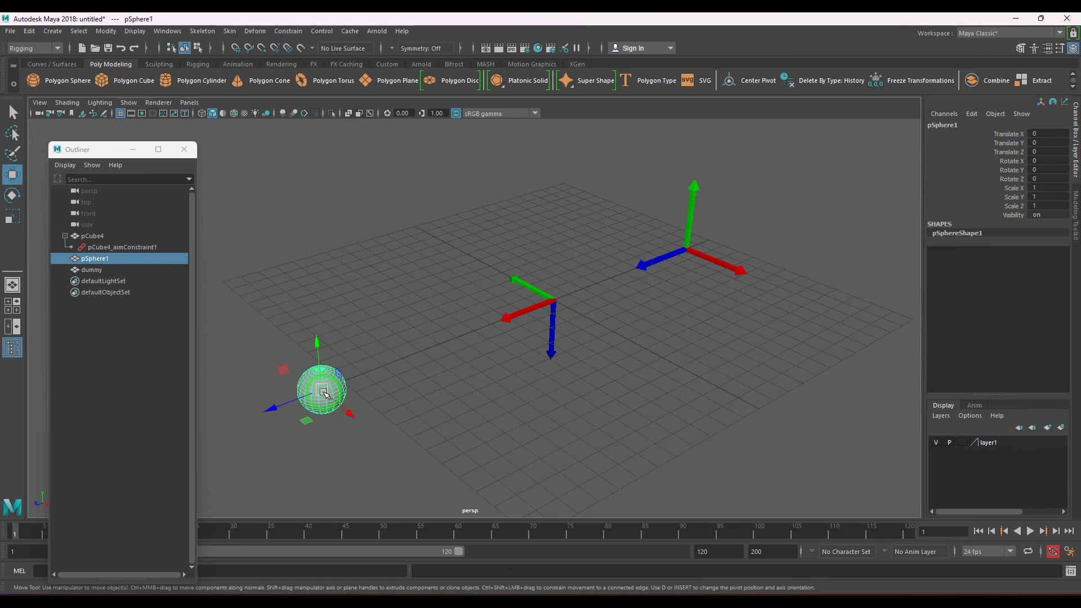
{"action": "left_click_drag", "start_coordinate": [291, 379], "coordinate": [307, 352]}
{"action": "left_click_drag", "start_coordinate": [503, 333], "coordinate": [647, 398]}
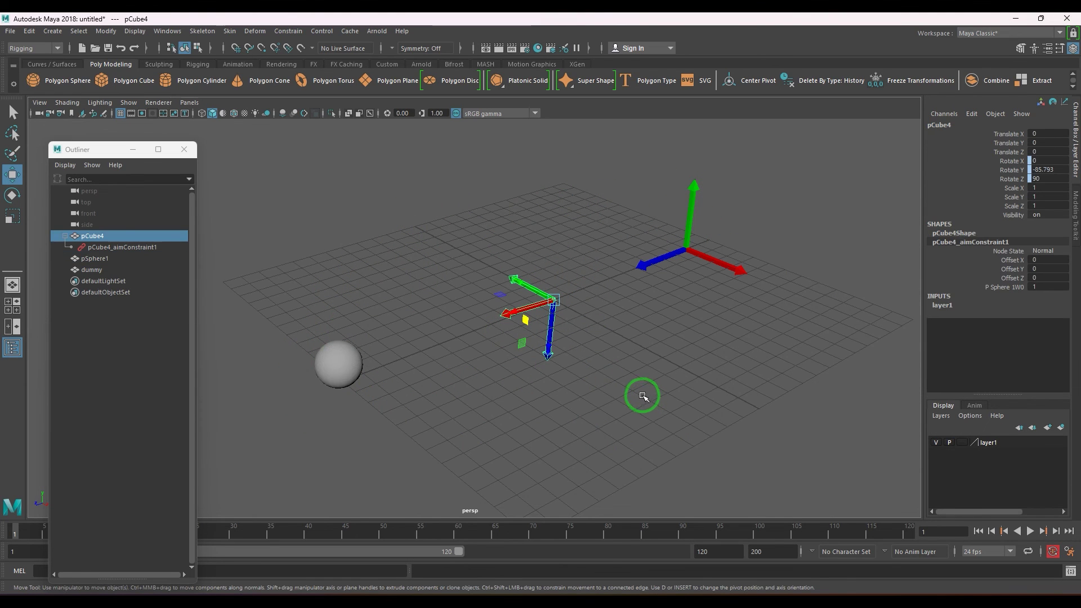
Step: Reset the sphere's Translate Y and Translate Z to 0
{"action": "left_click", "coordinate": [330, 352]}
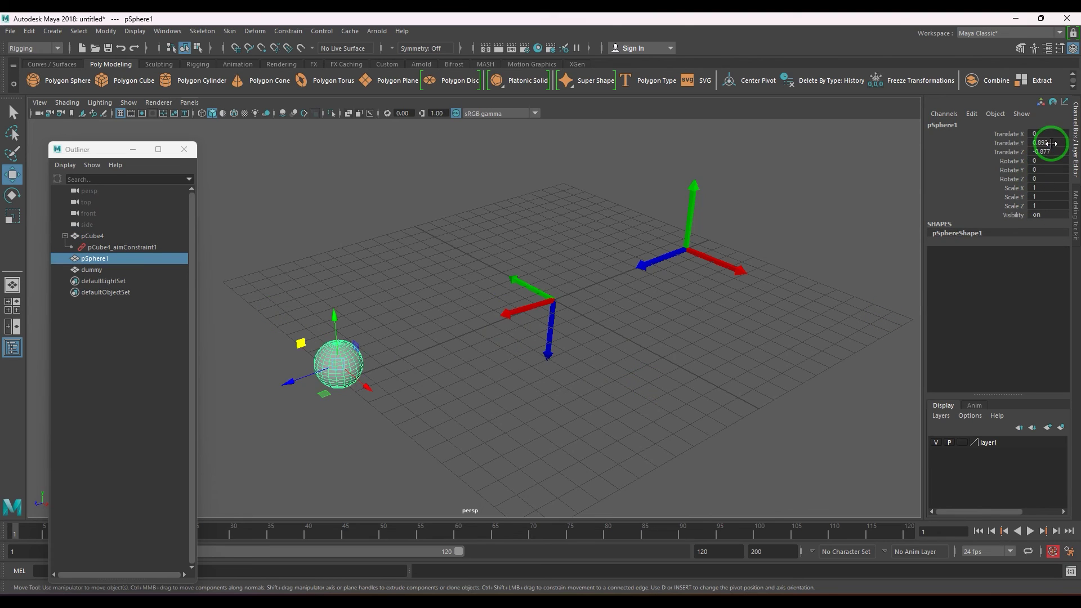
{"action": "left_click_drag", "start_coordinate": [1051, 143], "coordinate": [1048, 152]}
{"action": "type", "text": "0"}
{"action": "key", "text": "Return"}
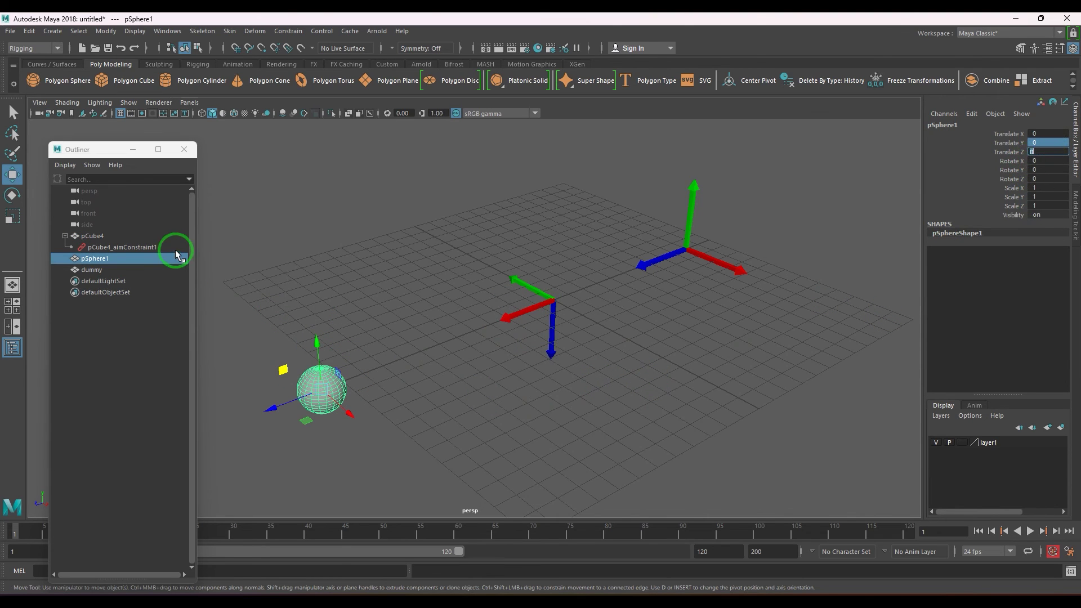
Step: Delete the aim constraint that uses the negative world up vector, and set the central arrows' Rotate X and Rotate Y to 0
{"action": "left_click", "coordinate": [157, 247]}
{"action": "key", "text": "Delete"}
{"action": "left_click_drag", "start_coordinate": [519, 362], "coordinate": [598, 333]}
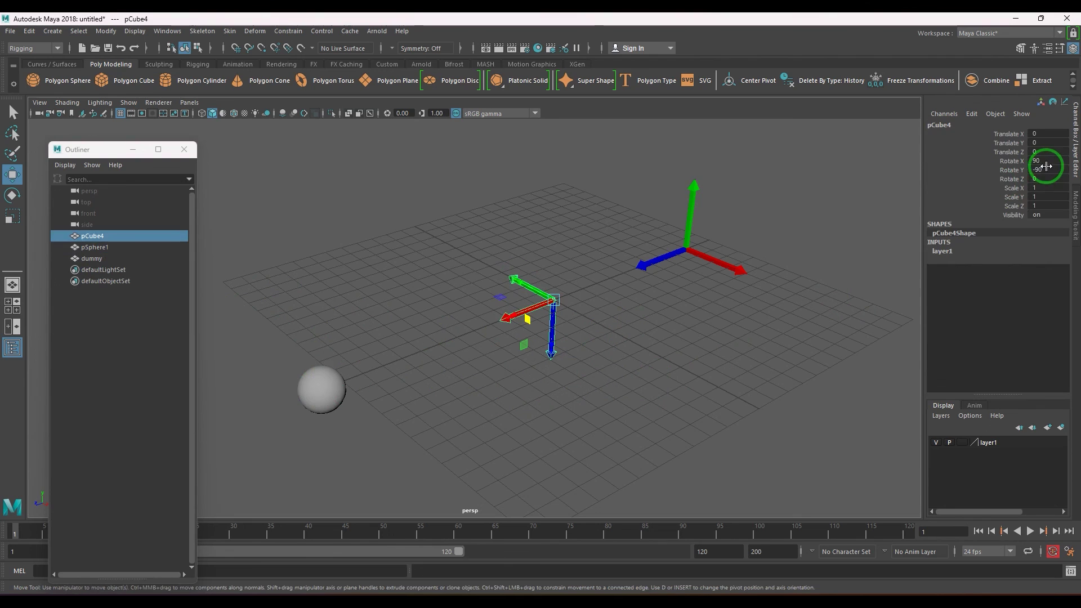
{"action": "left_click_drag", "start_coordinate": [1046, 163], "coordinate": [1052, 172]}
{"action": "type", "text": "0"}
{"action": "key", "text": "Return"}
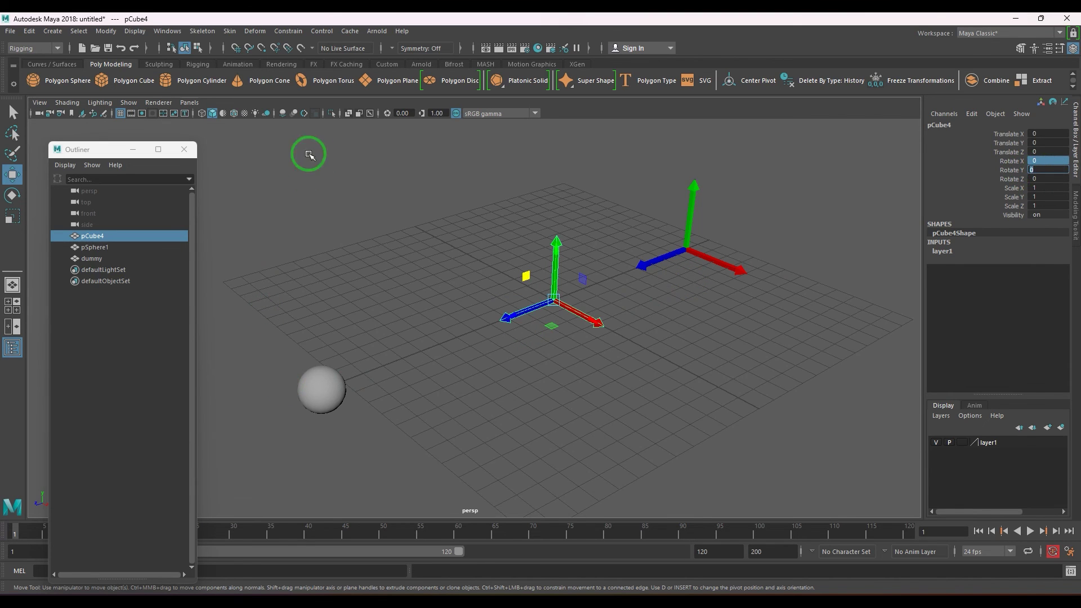
Step: Delete both sets of arrows and the sphere to clear the scene
{"action": "left_click_drag", "start_coordinate": [307, 154], "coordinate": [796, 444]}
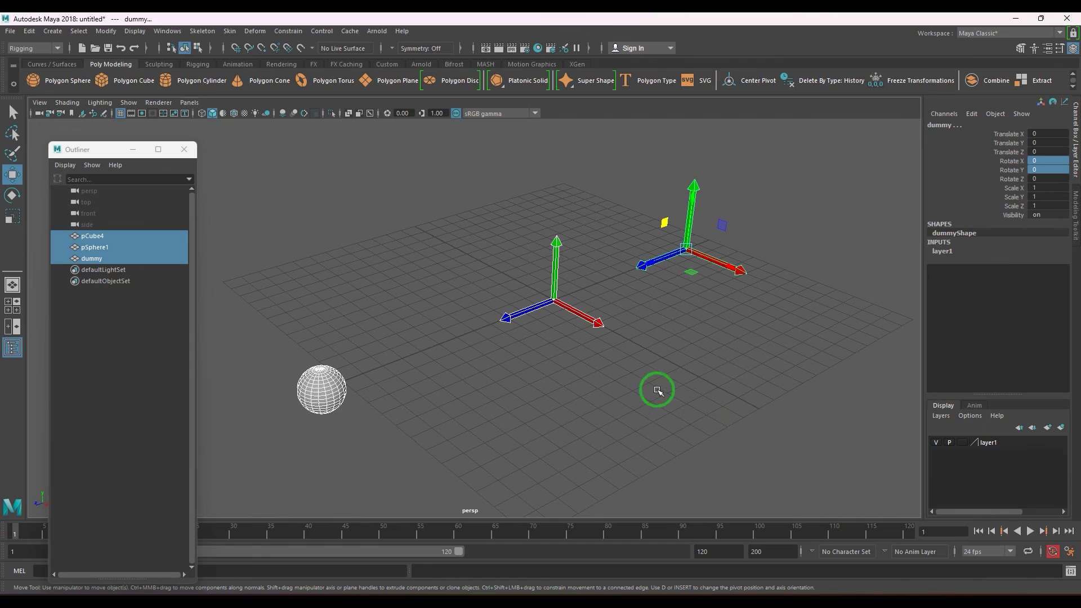
{"action": "key", "text": "Delete"}
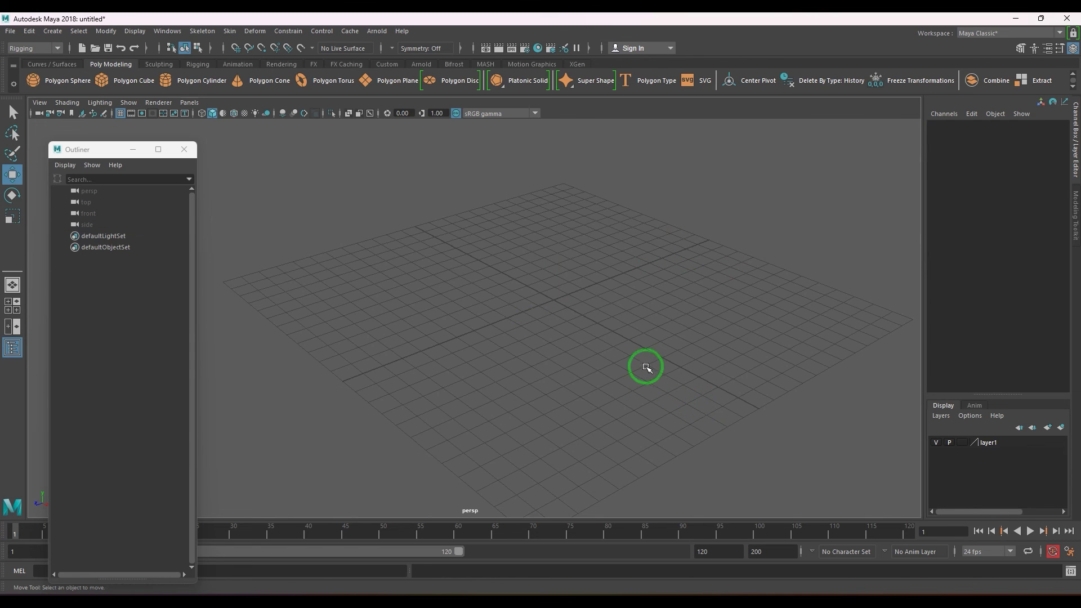
Step: Create a polygon sphere at the origin and rotate it 90 degrees about X
{"action": "left_click", "coordinate": [53, 80]}
{"action": "key", "text": "e"}
{"action": "scroll", "coordinate": [591, 285], "scroll_direction": "up", "scroll_amount": 5}
{"action": "scroll", "coordinate": [591, 285], "scroll_direction": "down", "scroll_amount": 5}
{"action": "scroll", "coordinate": [603, 283], "scroll_direction": "up", "scroll_amount": 5}
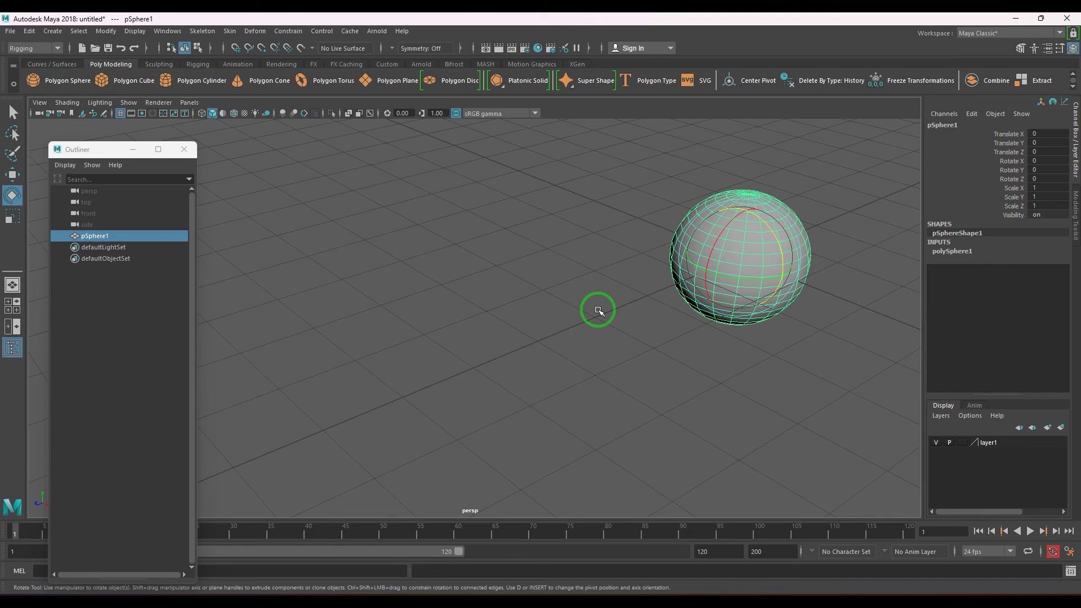
{"action": "left_click_drag", "start_coordinate": [720, 233], "coordinate": [697, 302]}
Step: Assign a new Blinn material to the sphere and connect a Ramp texture to its color
{"action": "right_click_drag", "start_coordinate": [735, 331], "coordinate": [746, 314]}
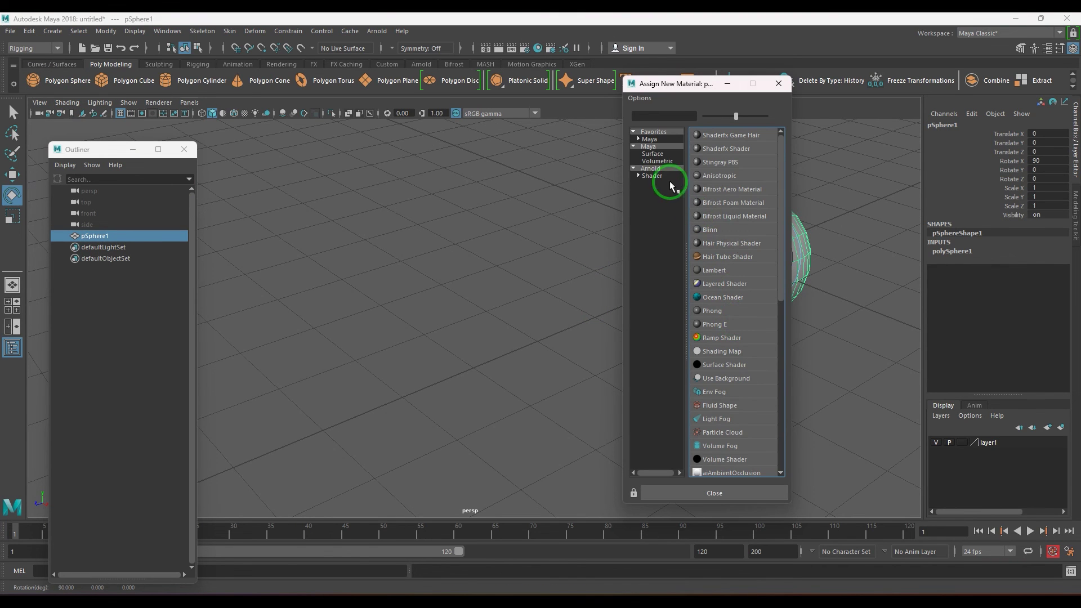
{"action": "left_click", "coordinate": [652, 153]}
{"action": "left_click", "coordinate": [725, 235]}
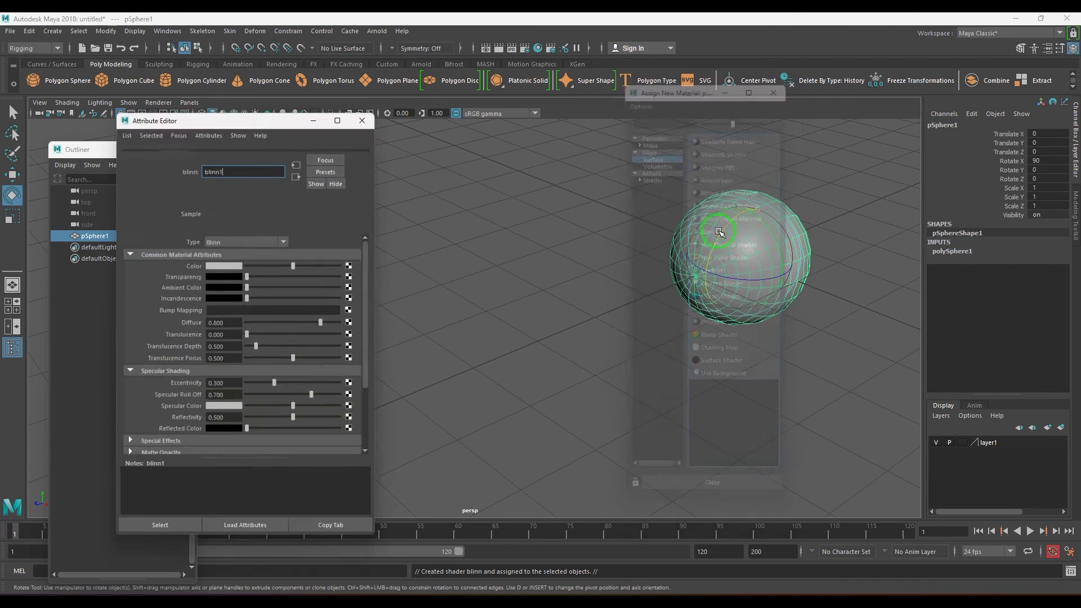
{"action": "left_click", "coordinate": [355, 274]}
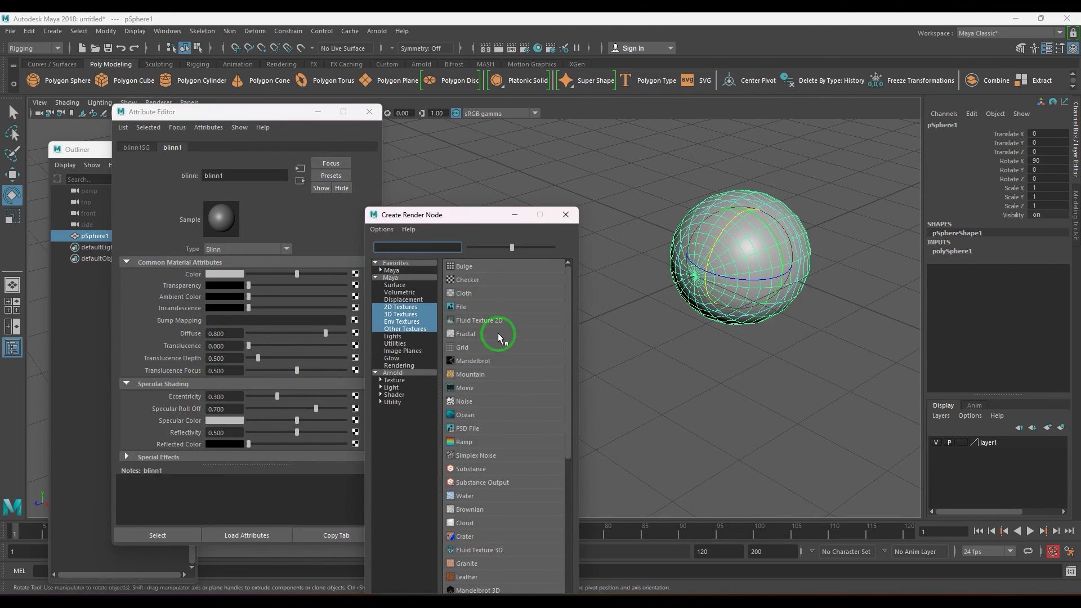
{"action": "left_click", "coordinate": [467, 442]}
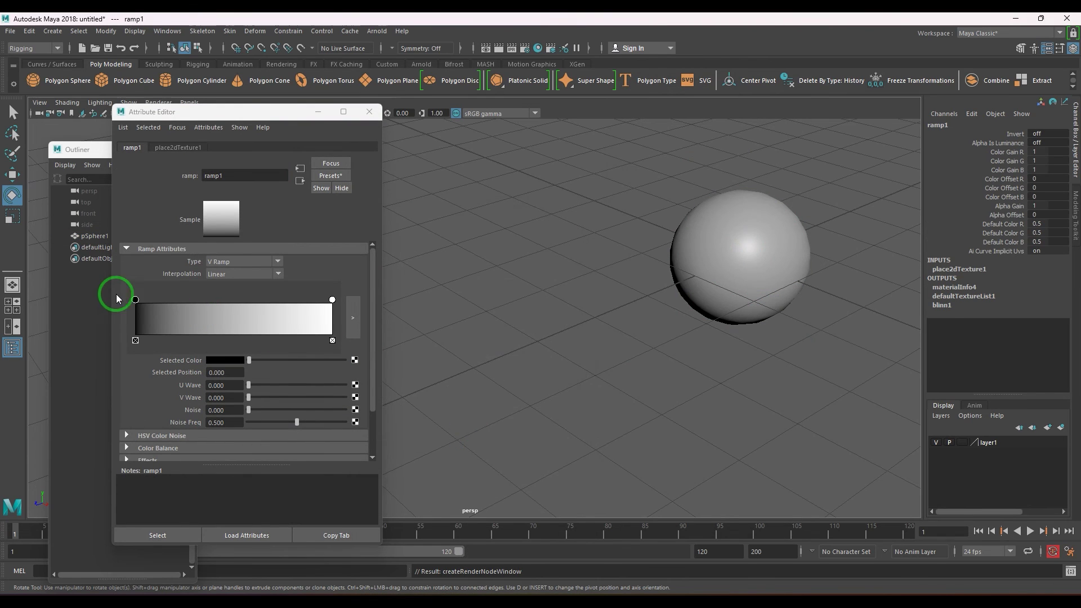
Step: Slide the ramp's black handle inward, turn on textured display, and reopen the ramp from the sphere's Blinn color
{"action": "left_click_drag", "start_coordinate": [135, 300], "coordinate": [181, 301]}
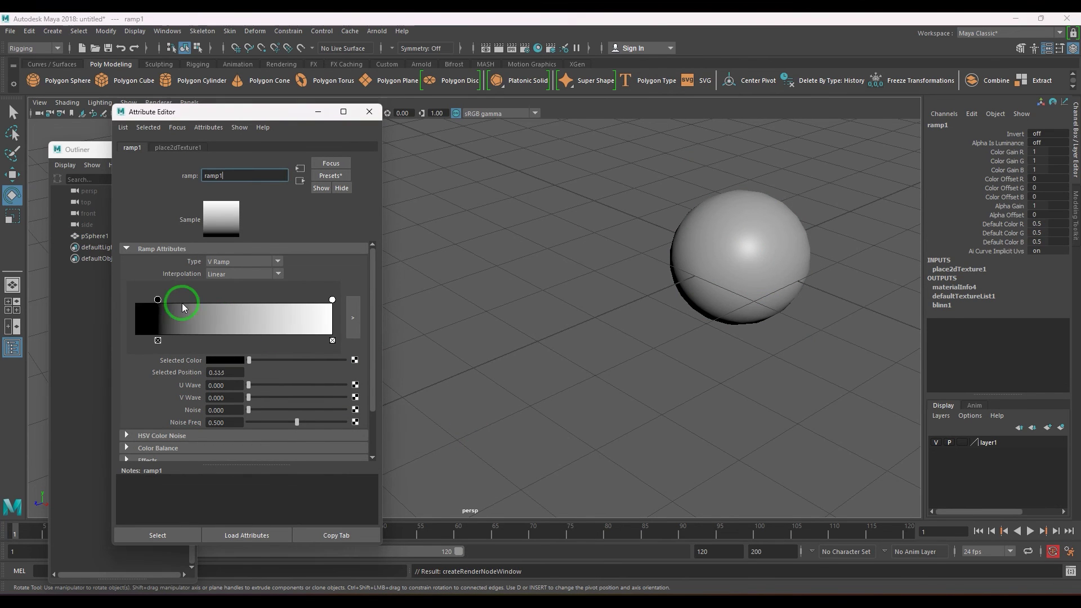
{"action": "left_click", "coordinate": [696, 313]}
{"action": "key", "text": "6"}
{"action": "left_click", "coordinate": [301, 166]}
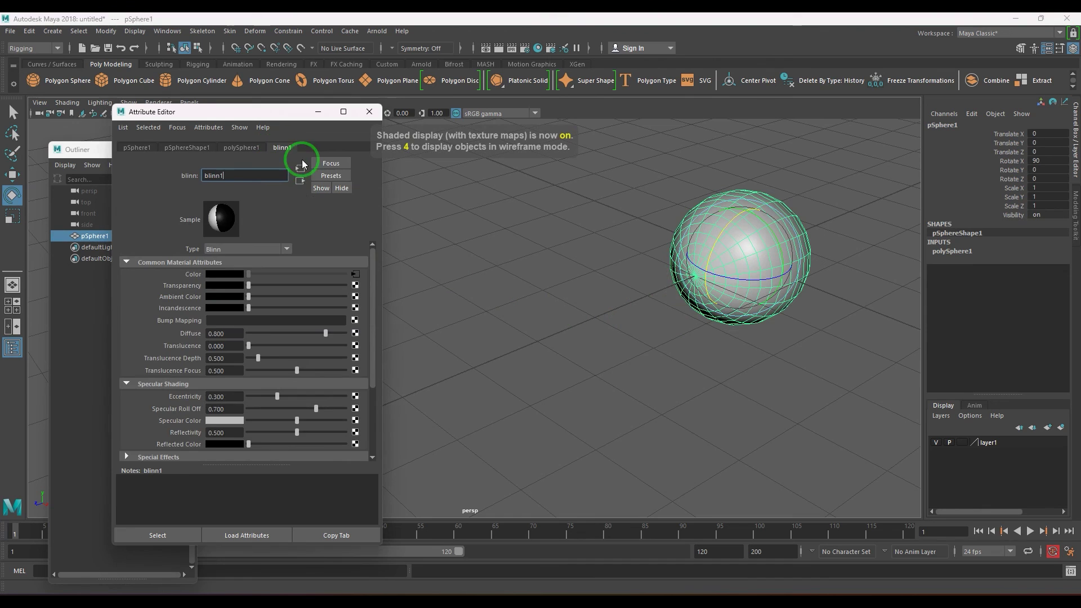
{"action": "left_click", "coordinate": [355, 274]}
Step: Edit the ramp's color handles into a white eyeball with a blue iris and a black pupil and edge
{"action": "left_click_drag", "start_coordinate": [231, 299], "coordinate": [294, 307]}
{"action": "left_click", "coordinate": [228, 360]}
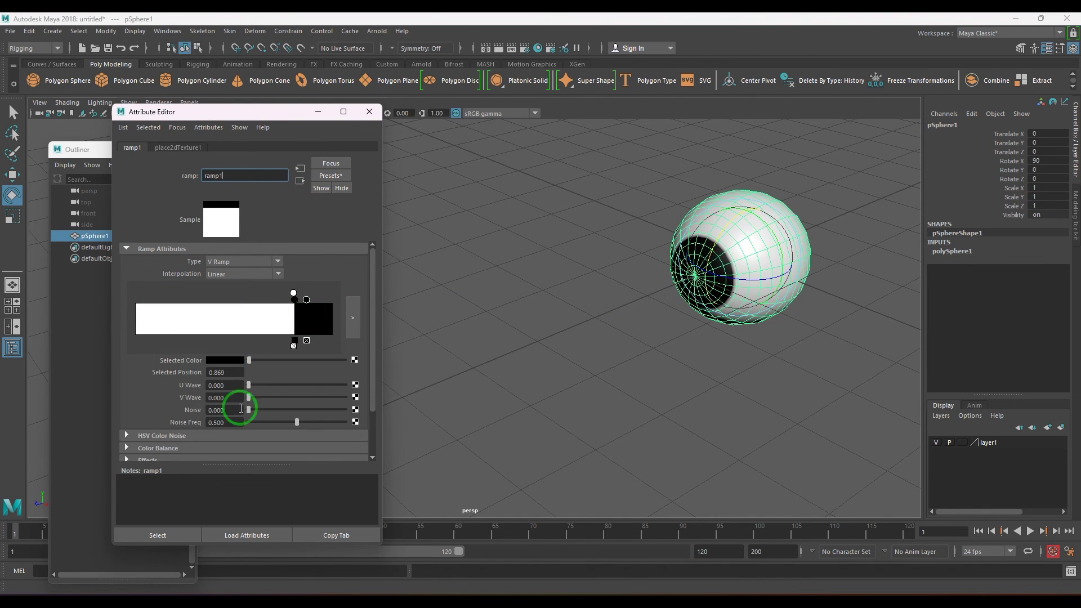
{"action": "left_click", "coordinate": [225, 413]}
{"action": "left_click", "coordinate": [319, 299]}
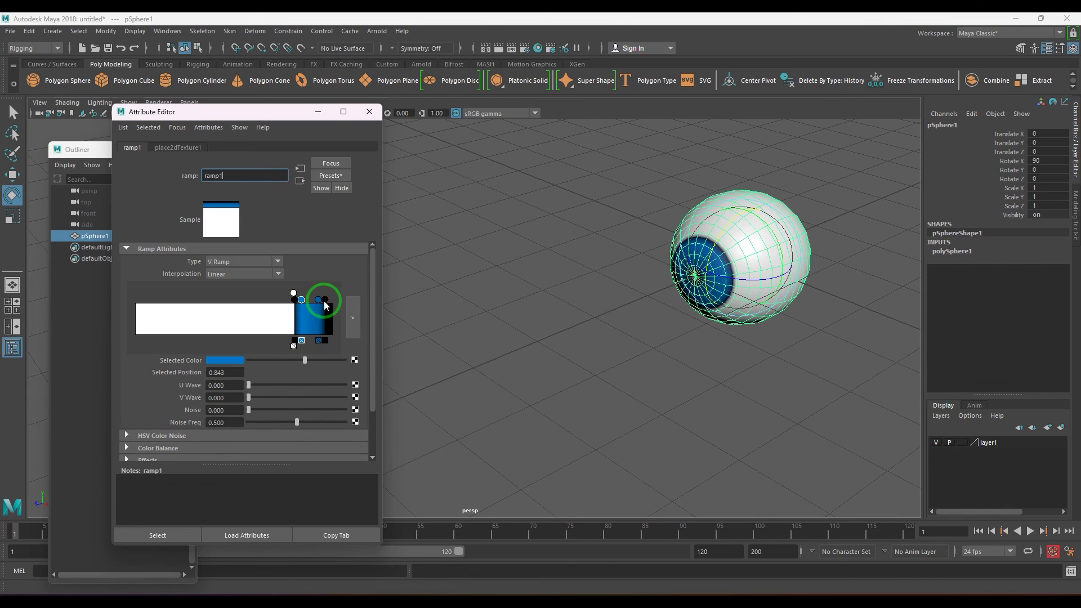
{"action": "left_click_drag", "start_coordinate": [285, 362], "coordinate": [289, 362]}
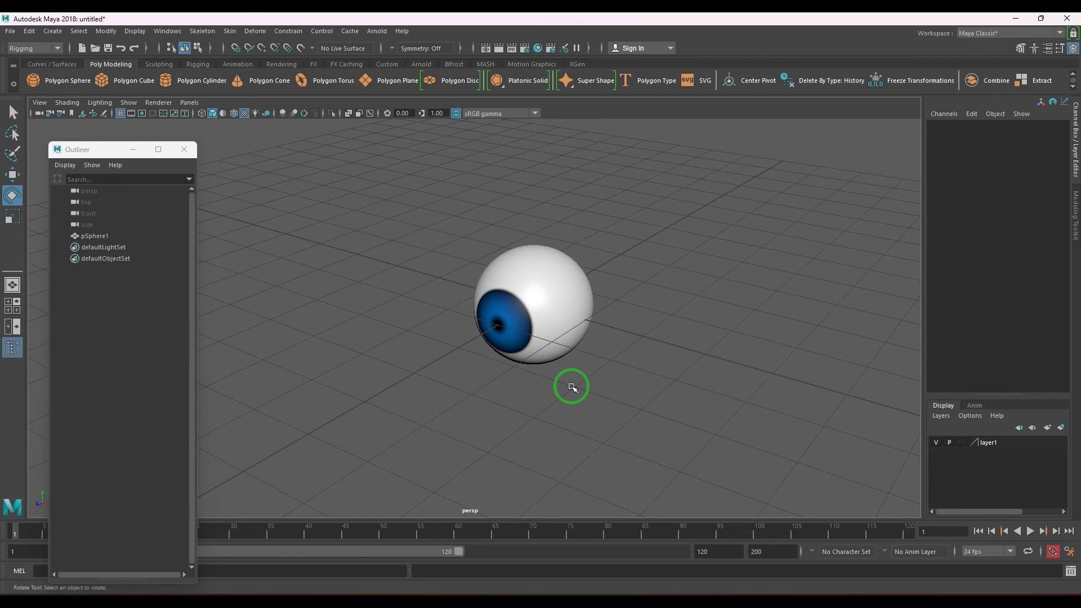
Step: Close the Outliner, create a locator, and move it in front of the eyeball to about 9.2 in Translate Z
{"action": "left_click", "coordinate": [183, 149]}
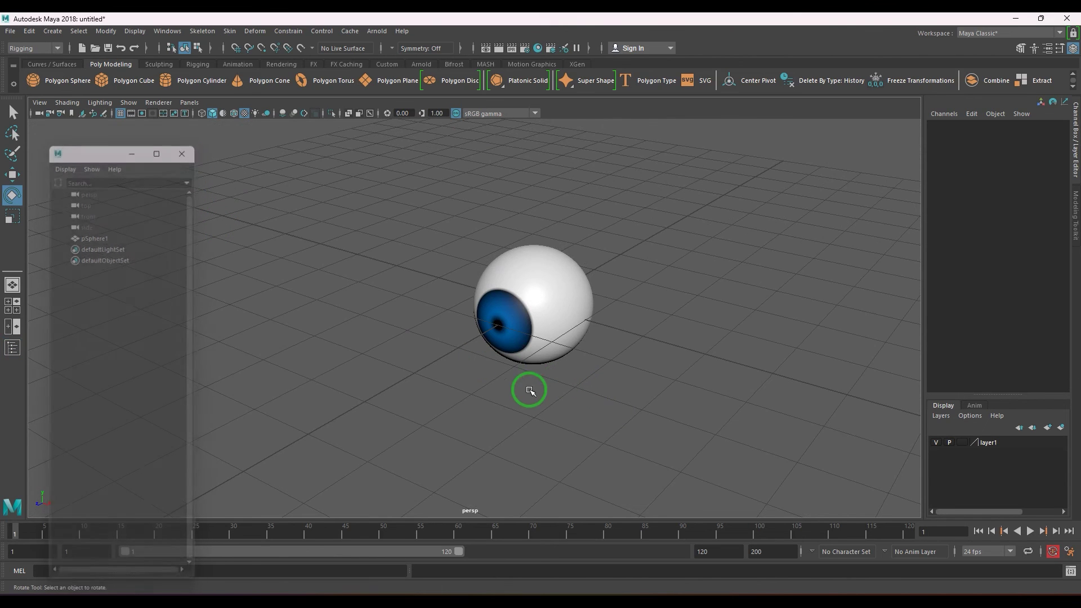
{"action": "right_click_drag", "start_coordinate": [610, 381], "coordinate": [495, 374], "text": "alt"}
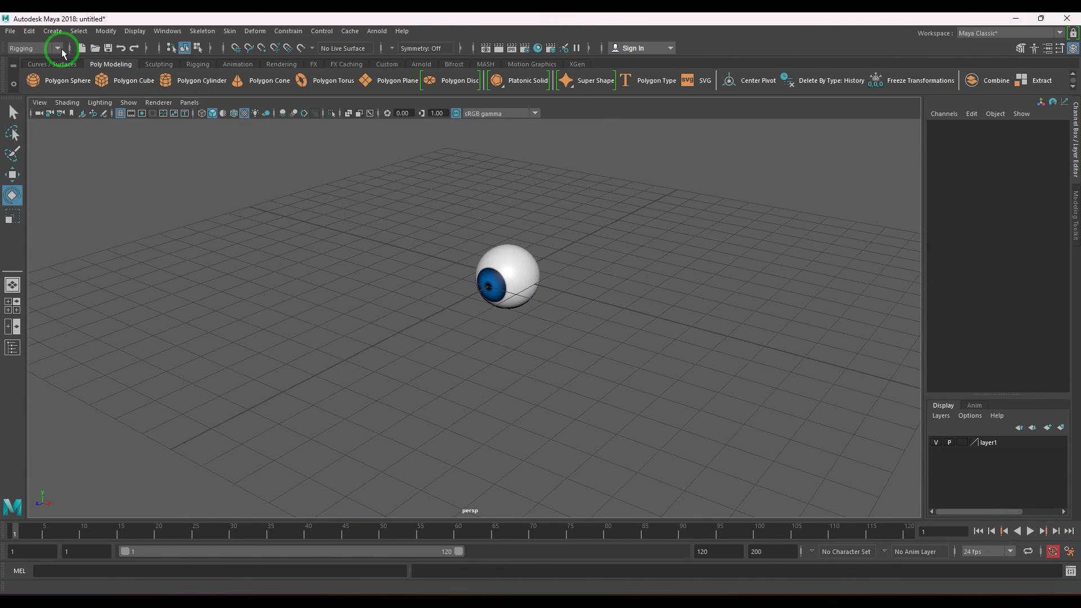
{"action": "left_click", "coordinate": [55, 35]}
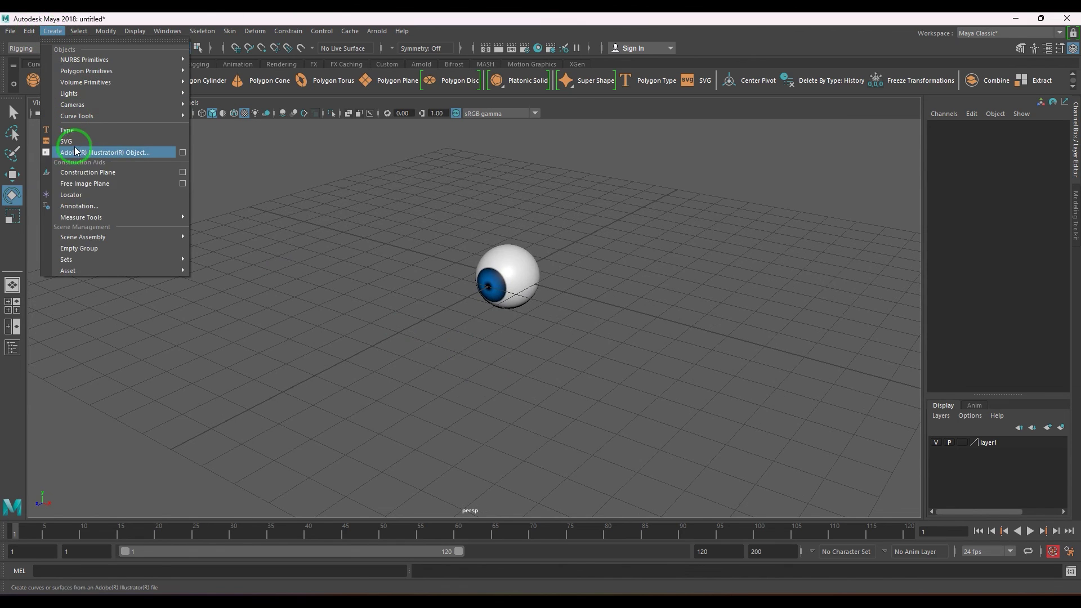
{"action": "left_click", "coordinate": [116, 195]}
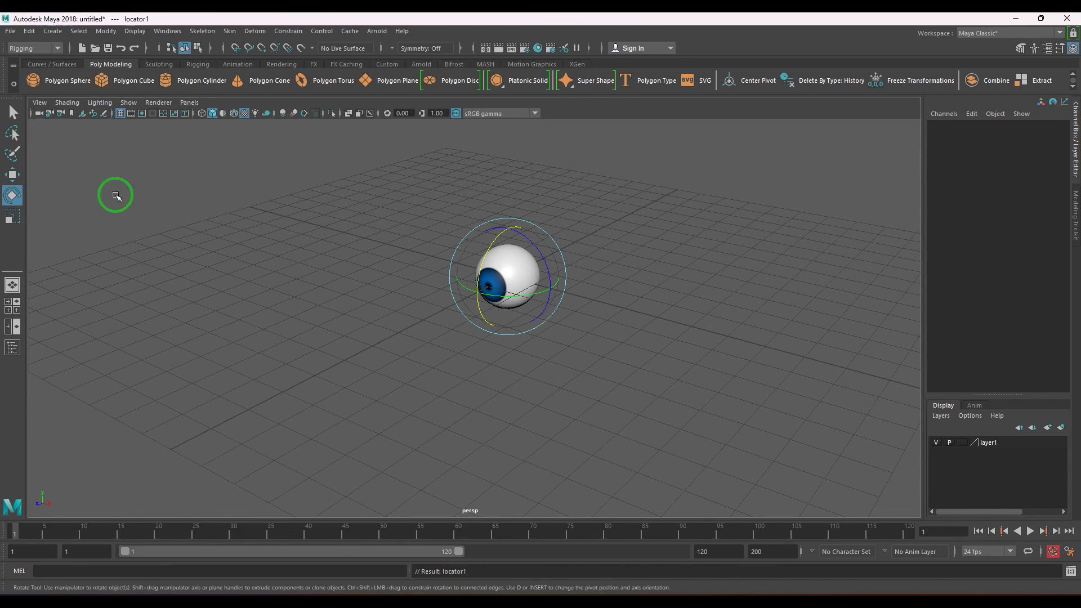
{"action": "key", "text": "w"}
{"action": "left_click_drag", "start_coordinate": [476, 295], "coordinate": [236, 416]}
{"action": "left_click", "coordinate": [126, 133]}
{"action": "left_click_drag", "start_coordinate": [174, 294], "coordinate": [374, 451]}
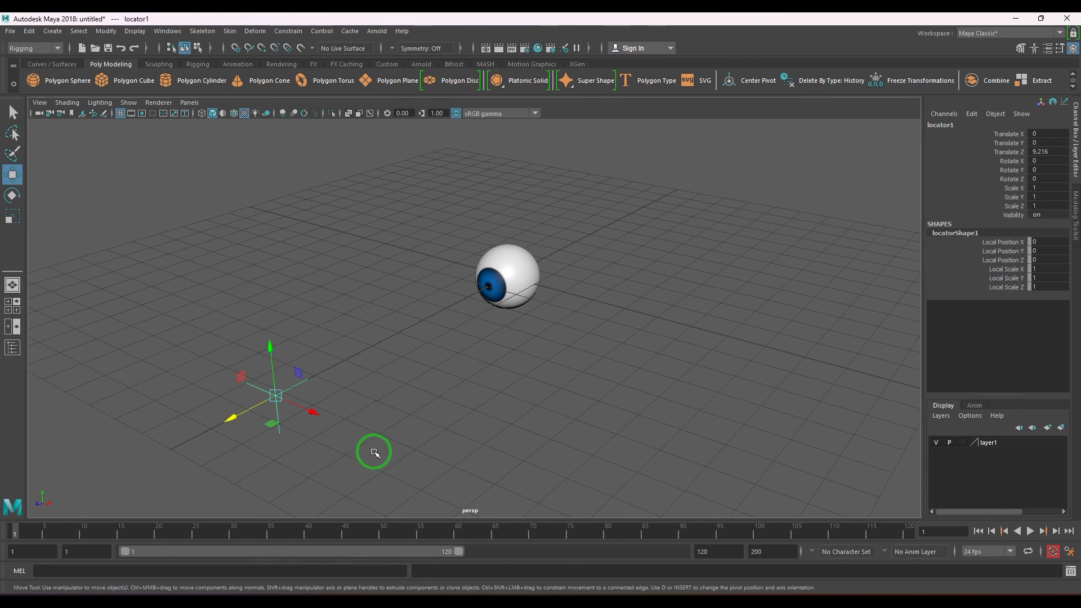
Step: Freeze the locator's transformations and delete the construction history of the eyeball
{"action": "left_click", "coordinate": [106, 31]}
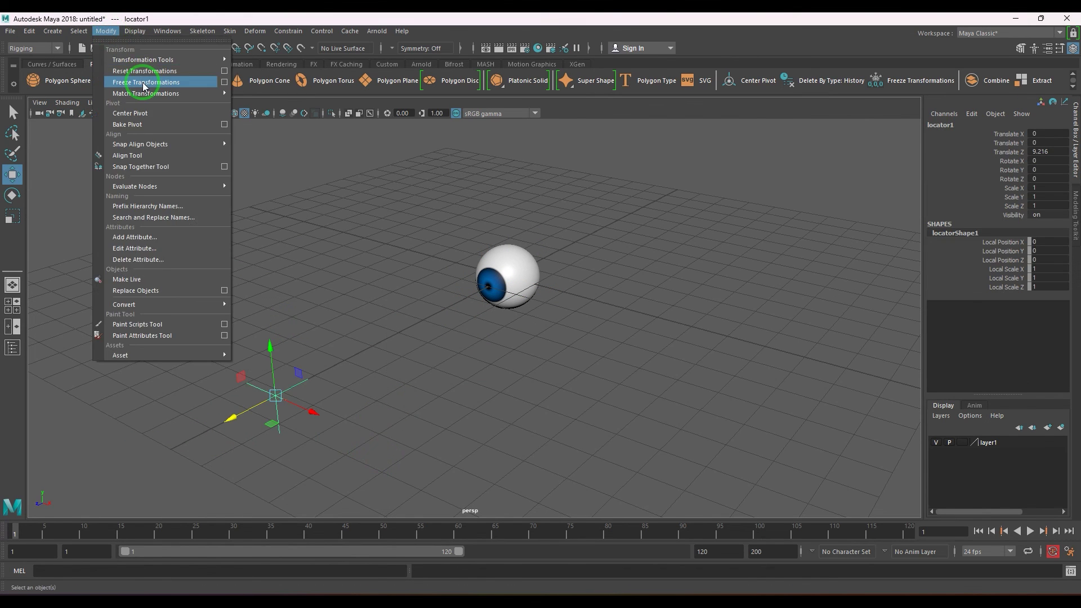
{"action": "left_click", "coordinate": [149, 93]}
{"action": "key", "text": "alt+shift+d"}
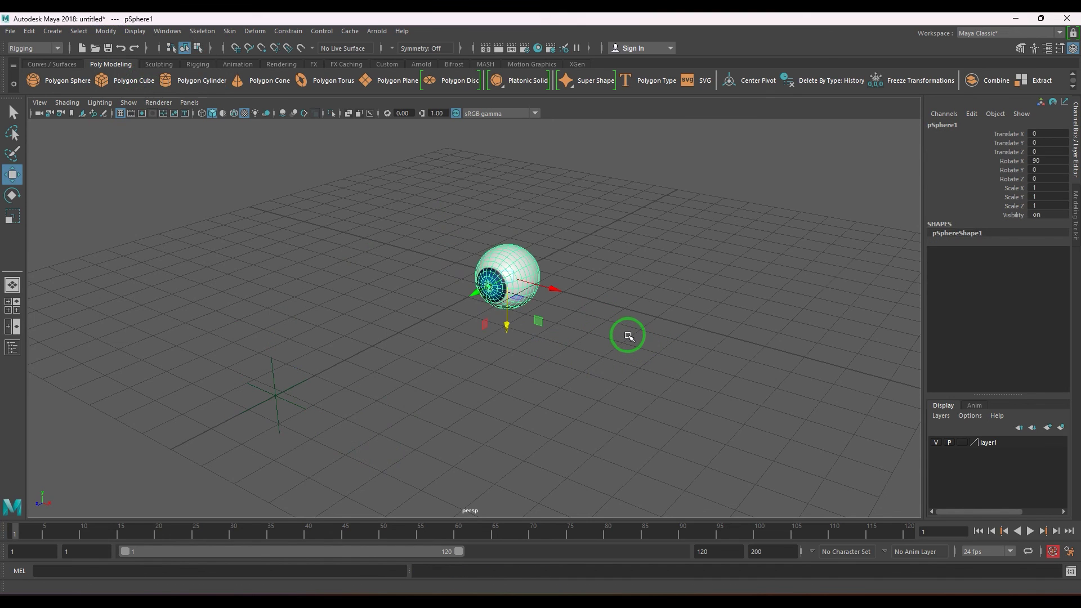
Step: Set the Move tool's axis orientation to World and freeze the eyeball's transformations
{"action": "left_click_drag", "start_coordinate": [627, 329], "coordinate": [526, 330]}
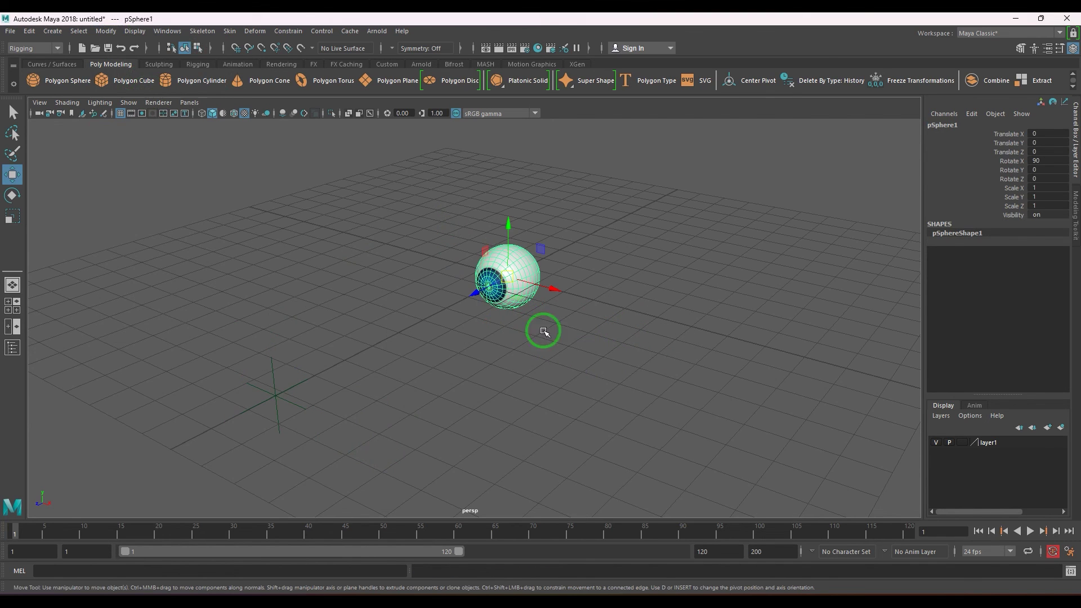
{"action": "left_click", "coordinate": [106, 31]}
{"action": "left_click", "coordinate": [148, 82]}
{"action": "left_click", "coordinate": [494, 415]}
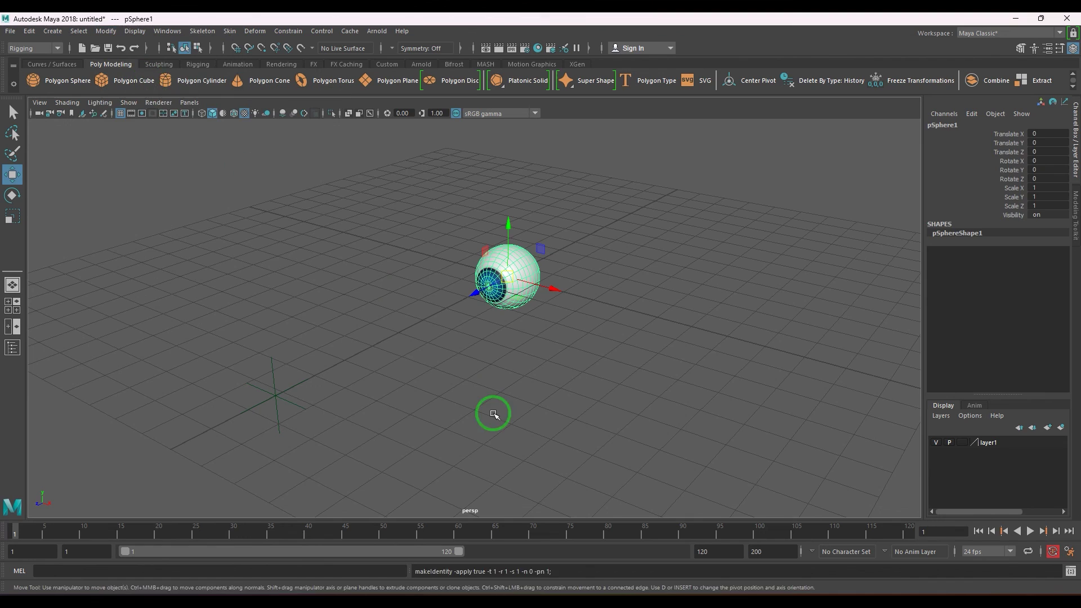
Step: Set the Move tool's axis orientation to Object for the eyeball to show its local axes
{"action": "left_click", "coordinate": [325, 398]}
{"action": "left_click", "coordinate": [542, 265]}
{"action": "left_click", "coordinate": [159, 102]}
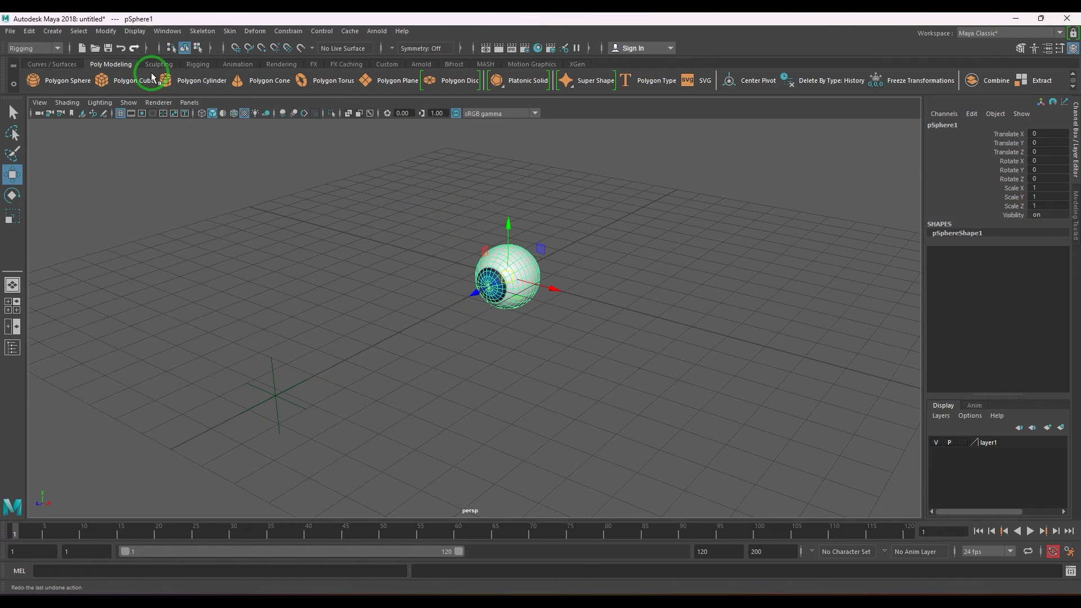
{"action": "left_click", "coordinate": [500, 322]}
{"action": "left_click_drag", "start_coordinate": [527, 325], "coordinate": [527, 325]}
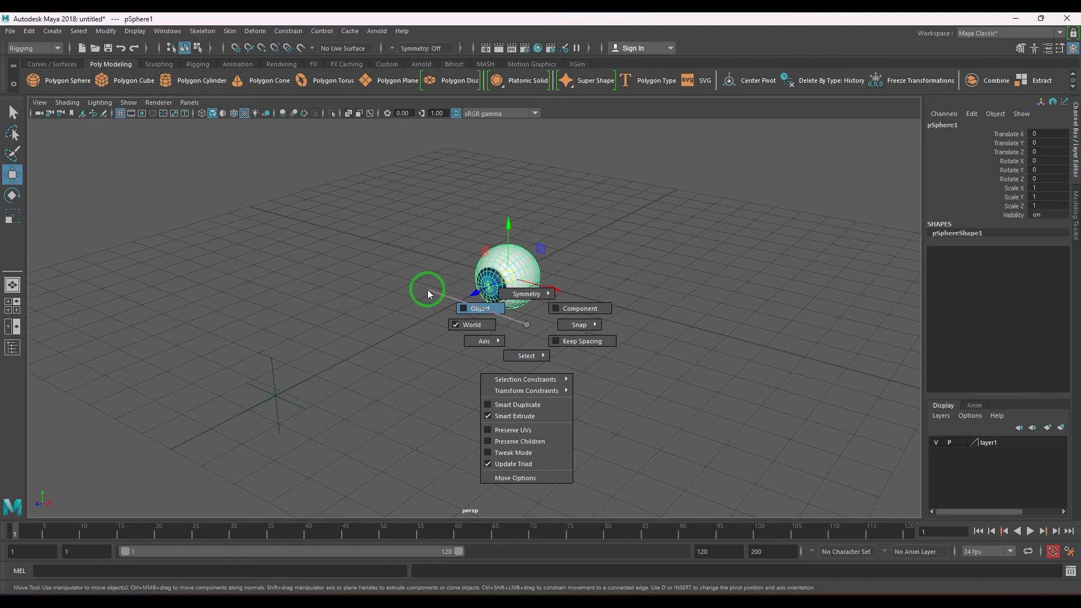
{"action": "left_click_drag", "start_coordinate": [427, 289], "coordinate": [425, 291]}
{"action": "left_click", "coordinate": [524, 268]}
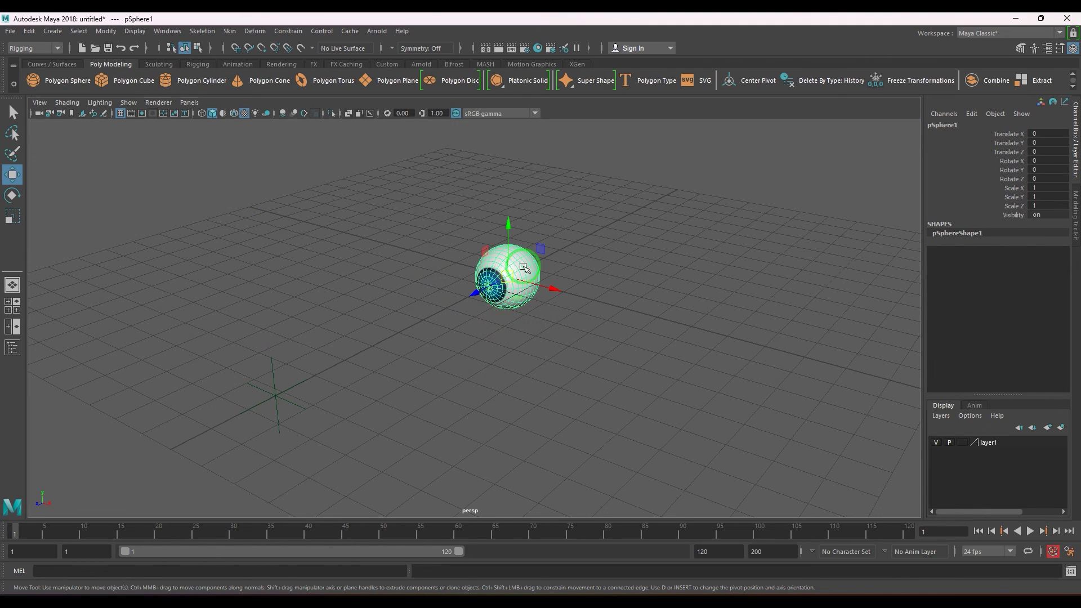
Step: Select the locator and then the eyeball, open the Aim constraint options, and reset them to their defaults
{"action": "left_click_drag", "start_coordinate": [529, 329], "coordinate": [615, 311]}
{"action": "left_click_drag", "start_coordinate": [330, 282], "coordinate": [401, 378]}
{"action": "left_click", "coordinate": [637, 239]}
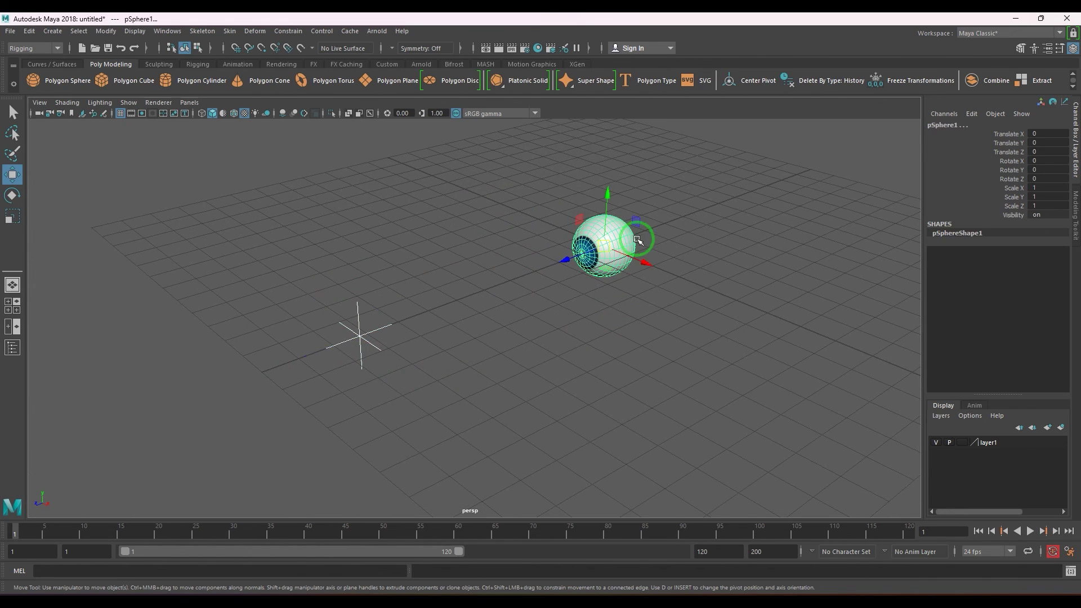
{"action": "left_click", "coordinate": [287, 31]}
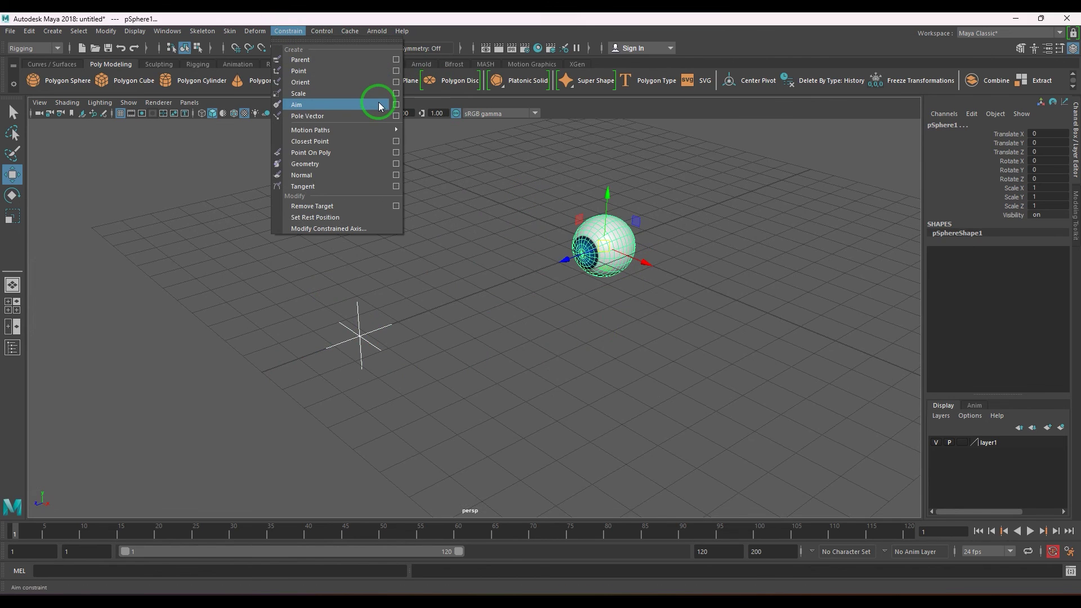
{"action": "left_click", "coordinate": [397, 105]}
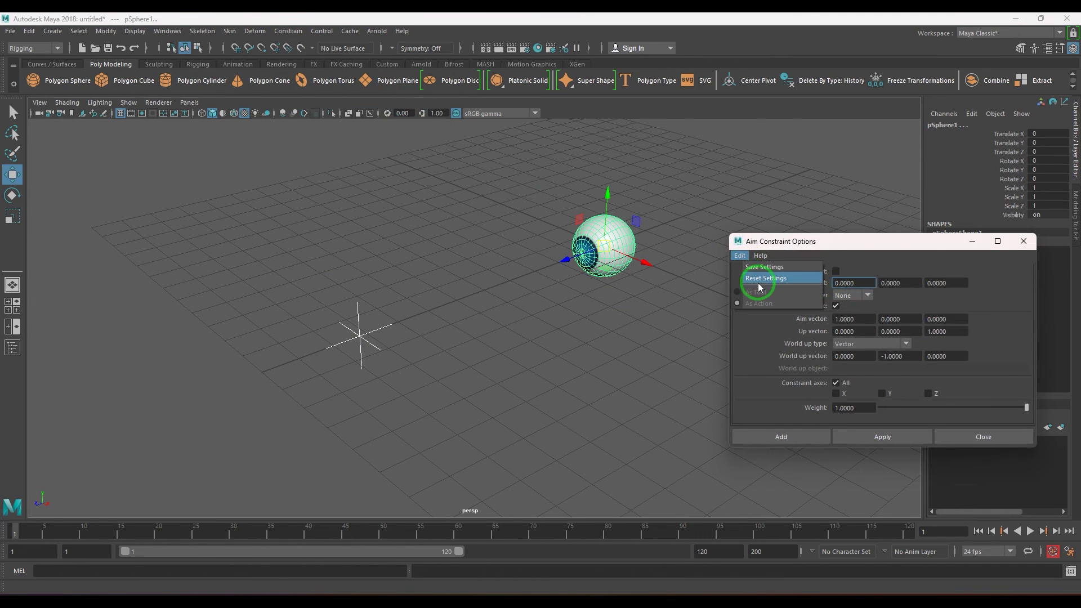
{"action": "left_click", "coordinate": [866, 319]}
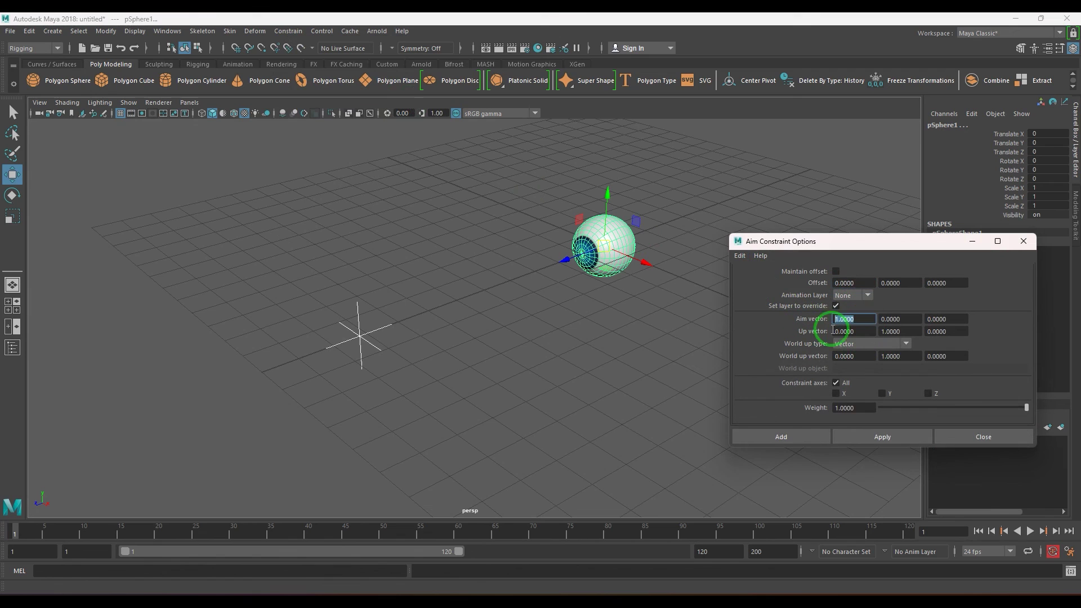
Step: Try the aim constraint on the eyeball with aim vector 1, 0, 0, inspect its direction, and undo the constraint
{"action": "left_click", "coordinate": [863, 436]}
{"action": "left_click", "coordinate": [862, 445]}
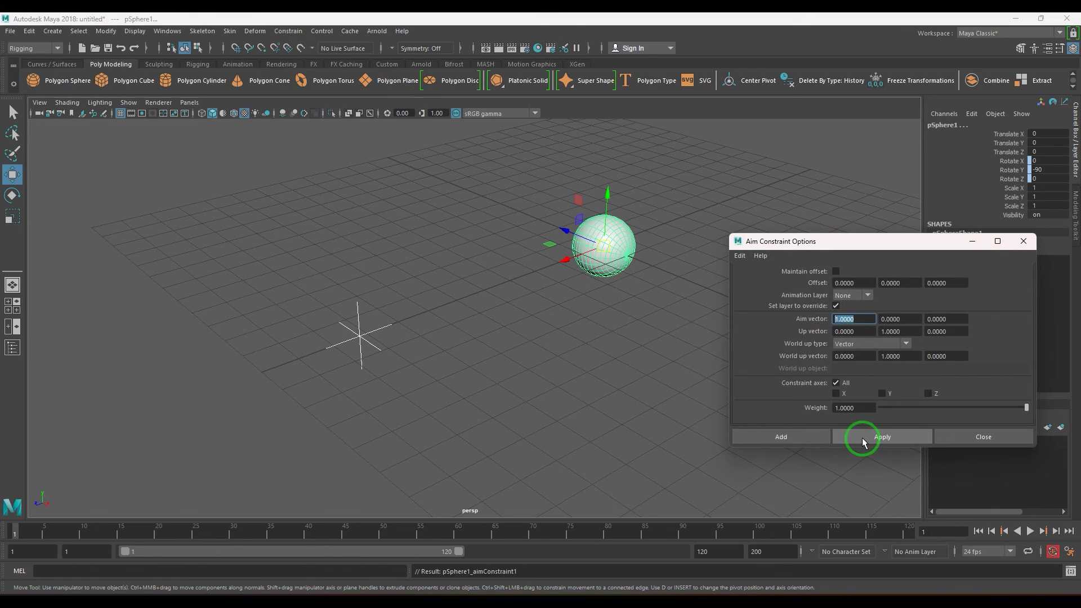
{"action": "left_click_drag", "start_coordinate": [422, 362], "coordinate": [248, 441], "text": "alt"}
{"action": "right_click_drag", "start_coordinate": [249, 441], "coordinate": [488, 398], "text": "alt"}
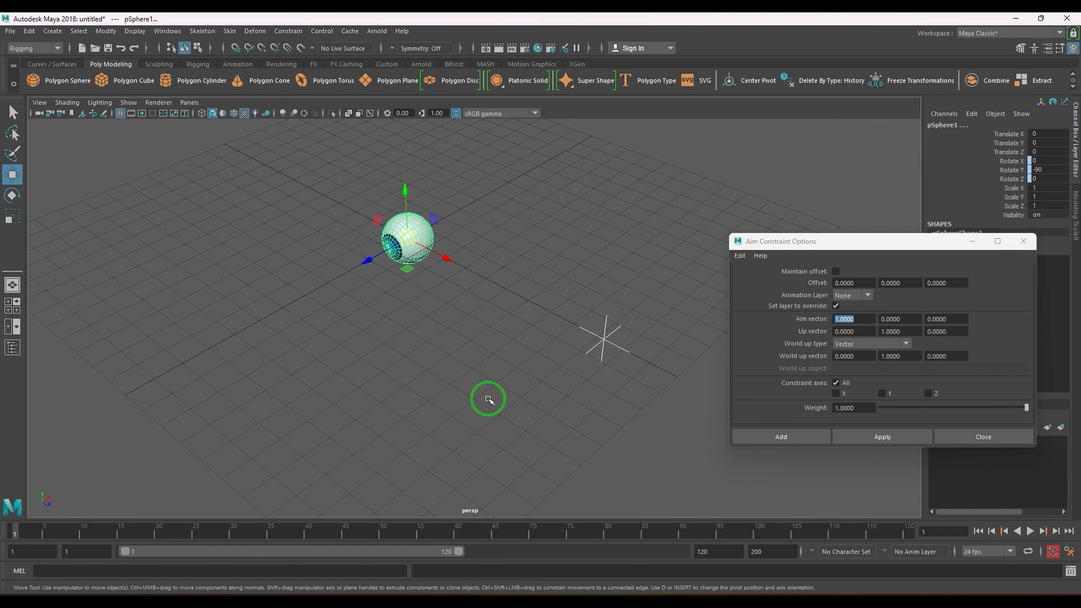
{"action": "key", "text": "ctrl+z"}
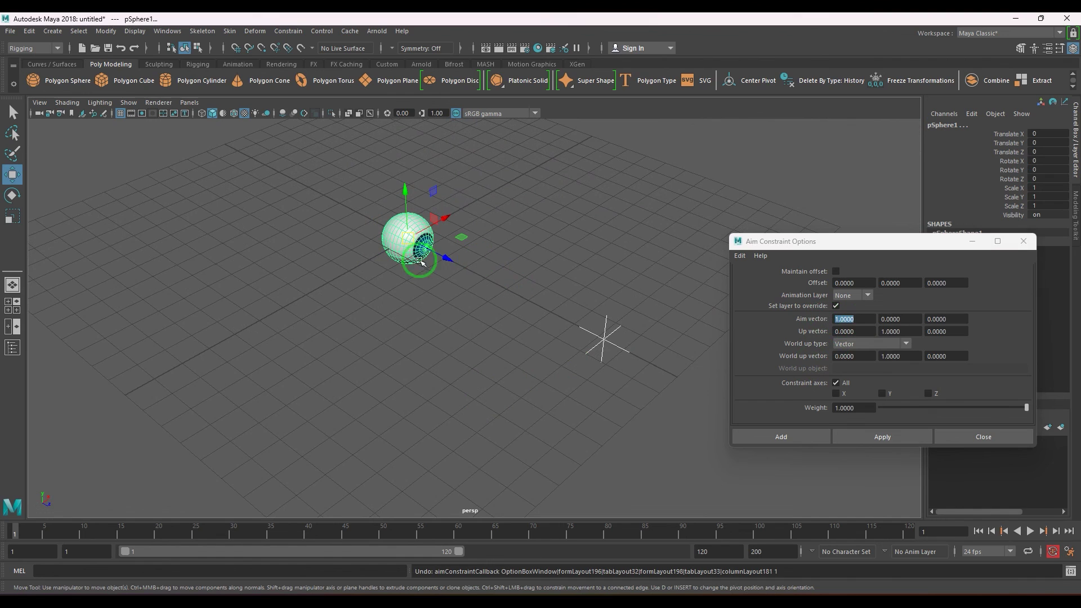
Step: Set the constraint's aim vector to 0, 0, 1 so the eyeball aims along its Z axis
{"action": "type", "text": "0"}
{"action": "key", "text": "Return"}
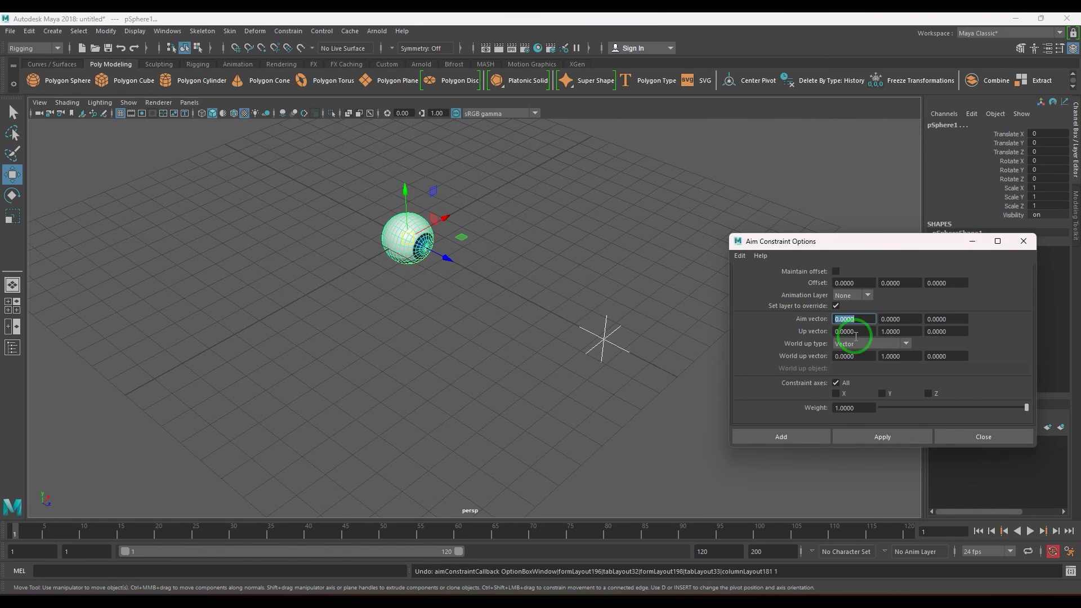
{"action": "left_click", "coordinate": [949, 319]}
{"action": "type", "text": "1"}
{"action": "key", "text": "Return"}
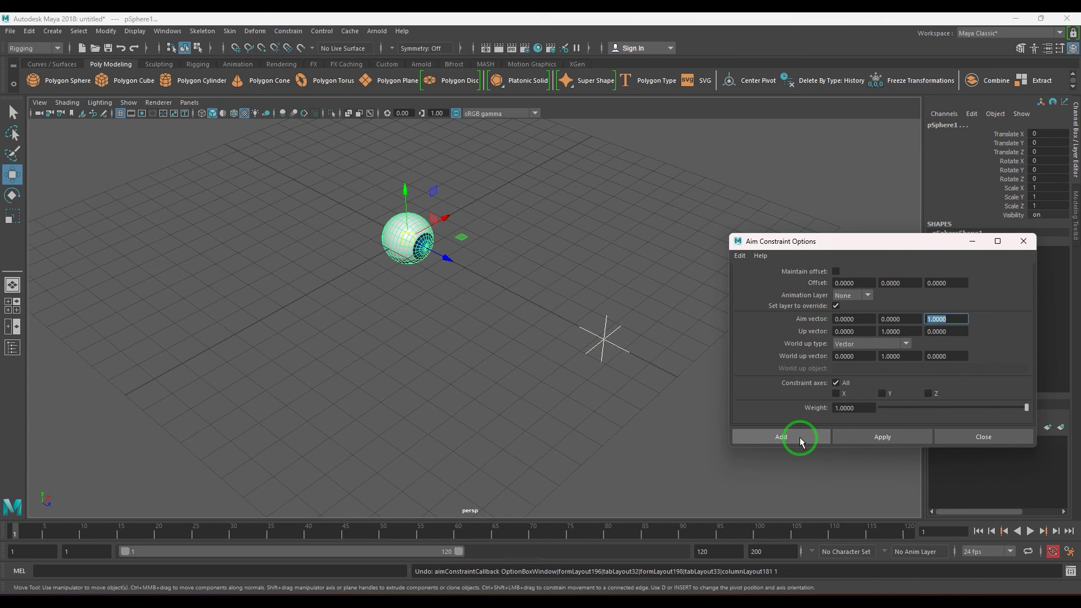
Step: Add the aim constraint to the eyeball, clear the selection, and hide the viewport grid
{"action": "left_click", "coordinate": [795, 438]}
{"action": "left_click", "coordinate": [427, 283]}
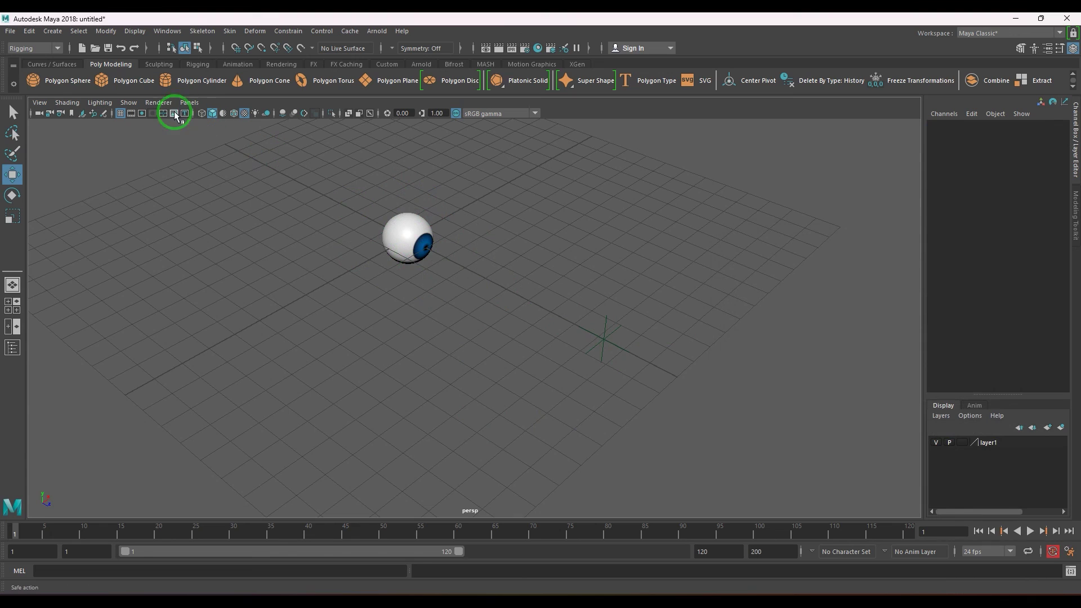
{"action": "left_click", "coordinate": [120, 114]}
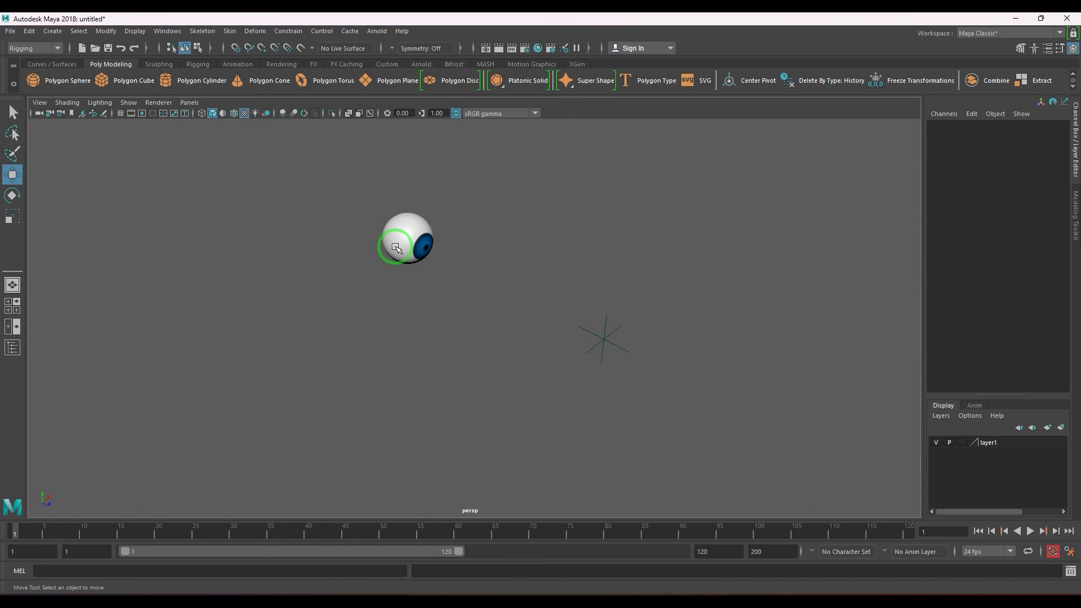
Step: Move the locator around in the XY plane to test the eyeball's aim, and reset its translation to 0
{"action": "left_click", "coordinate": [592, 319]}
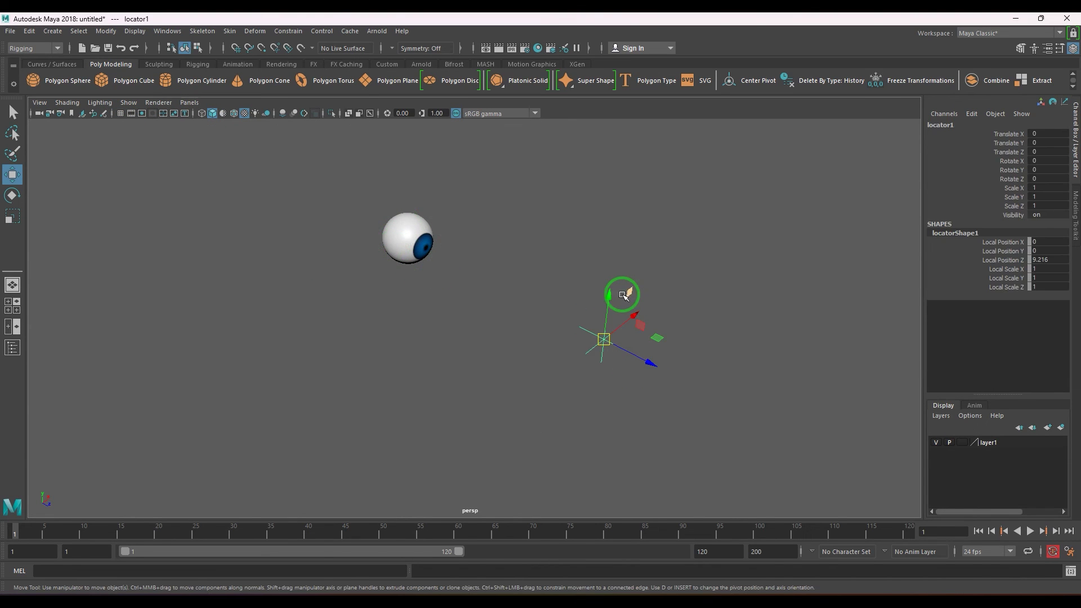
{"action": "left_click_drag", "start_coordinate": [624, 292], "coordinate": [618, 242]}
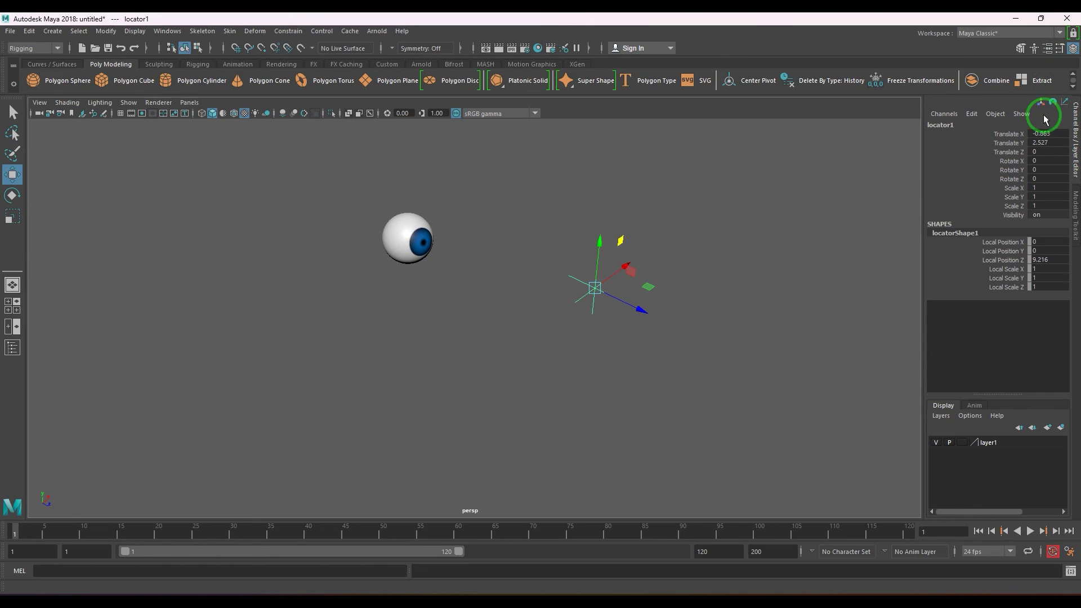
{"action": "key", "text": "Return"}
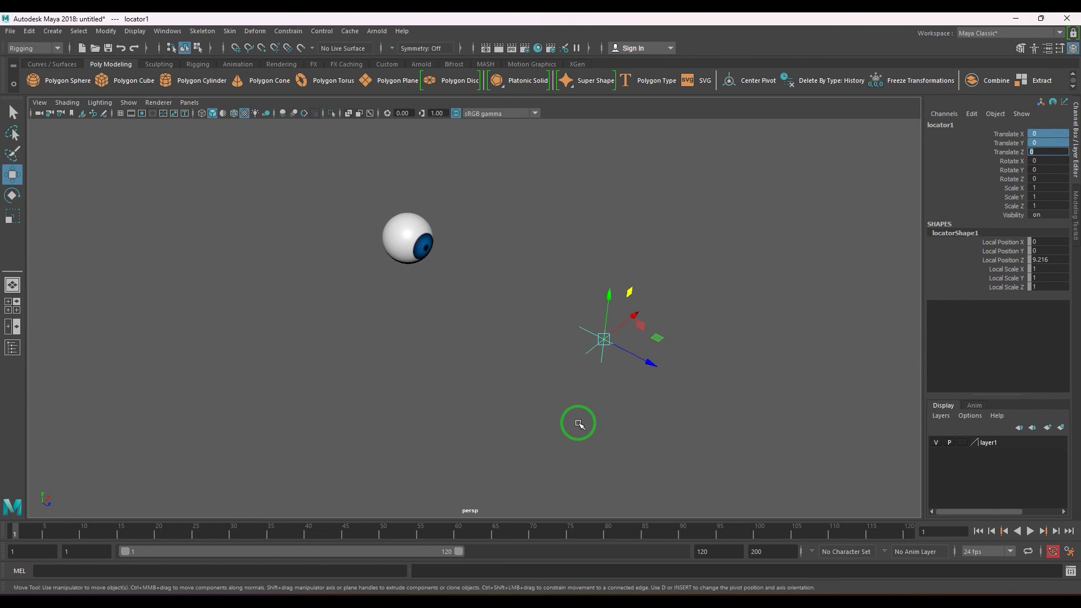